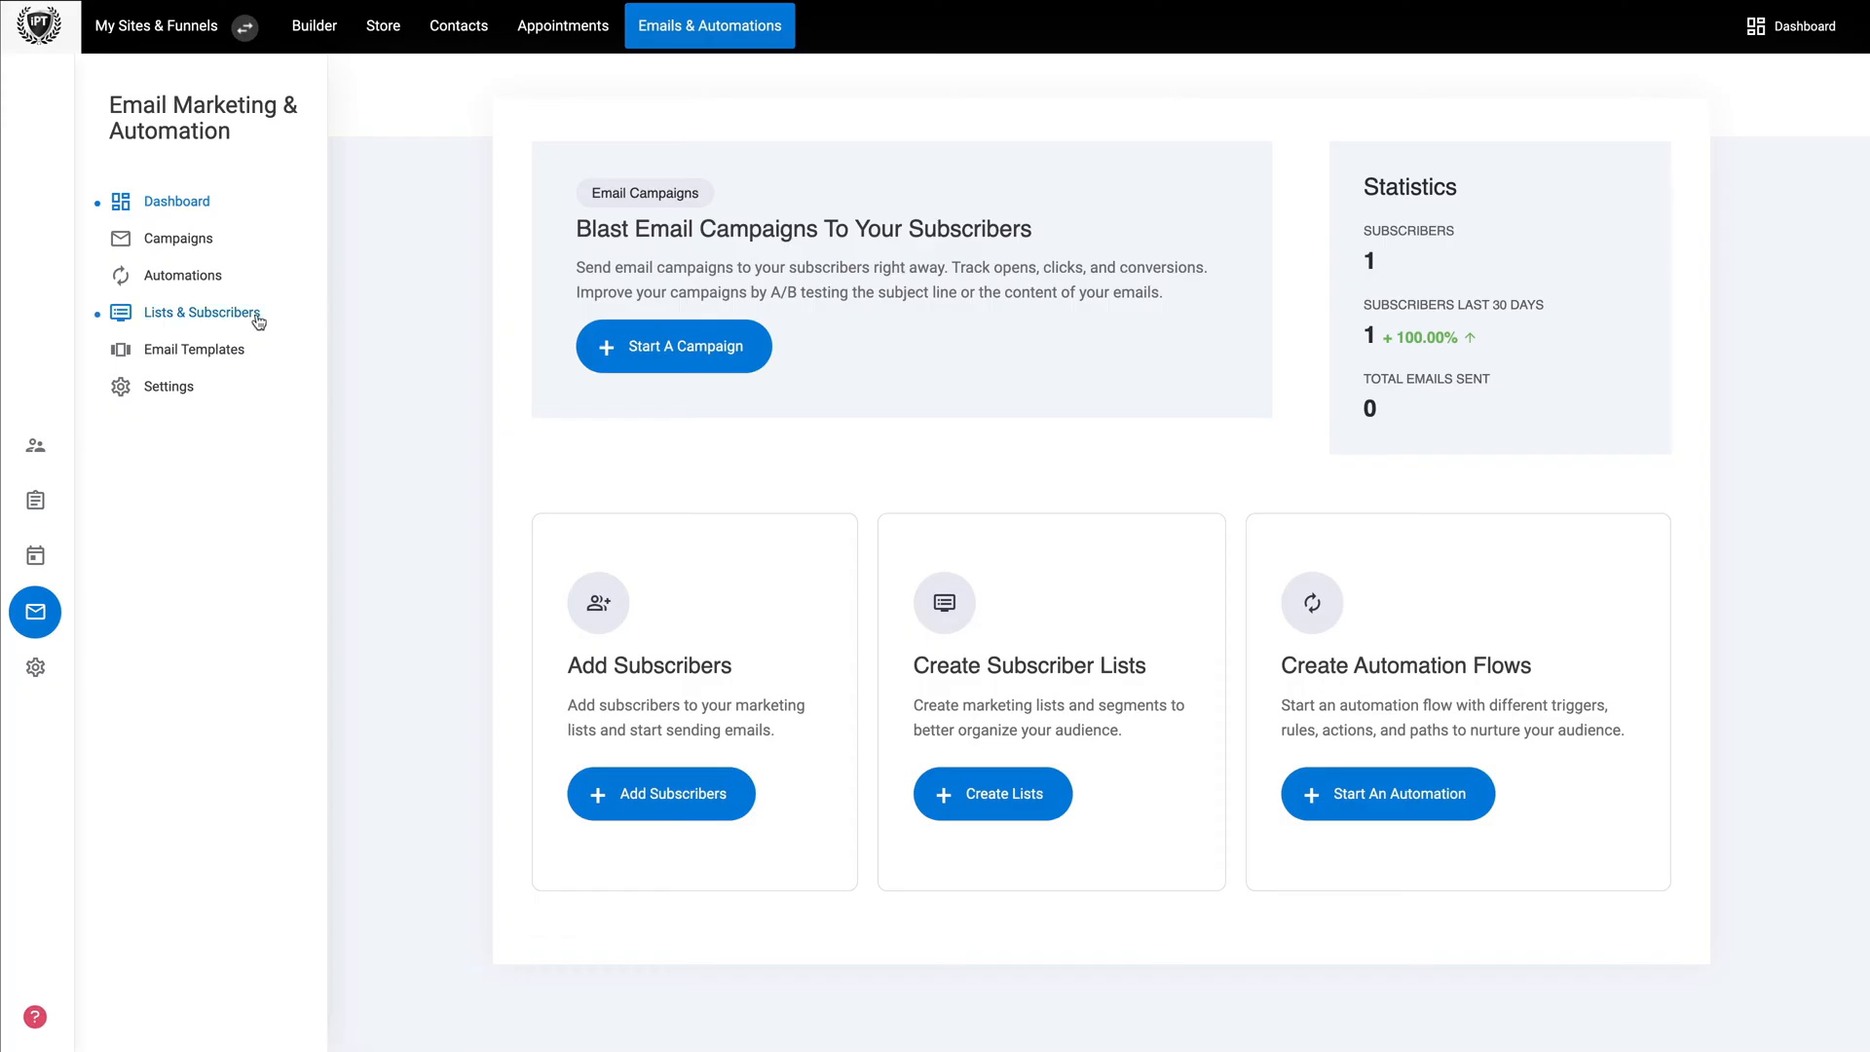
# Start a CSV subscriber import into the Default list, tick the contact consent statement, and close the import without running it
pyautogui.click(183, 319)
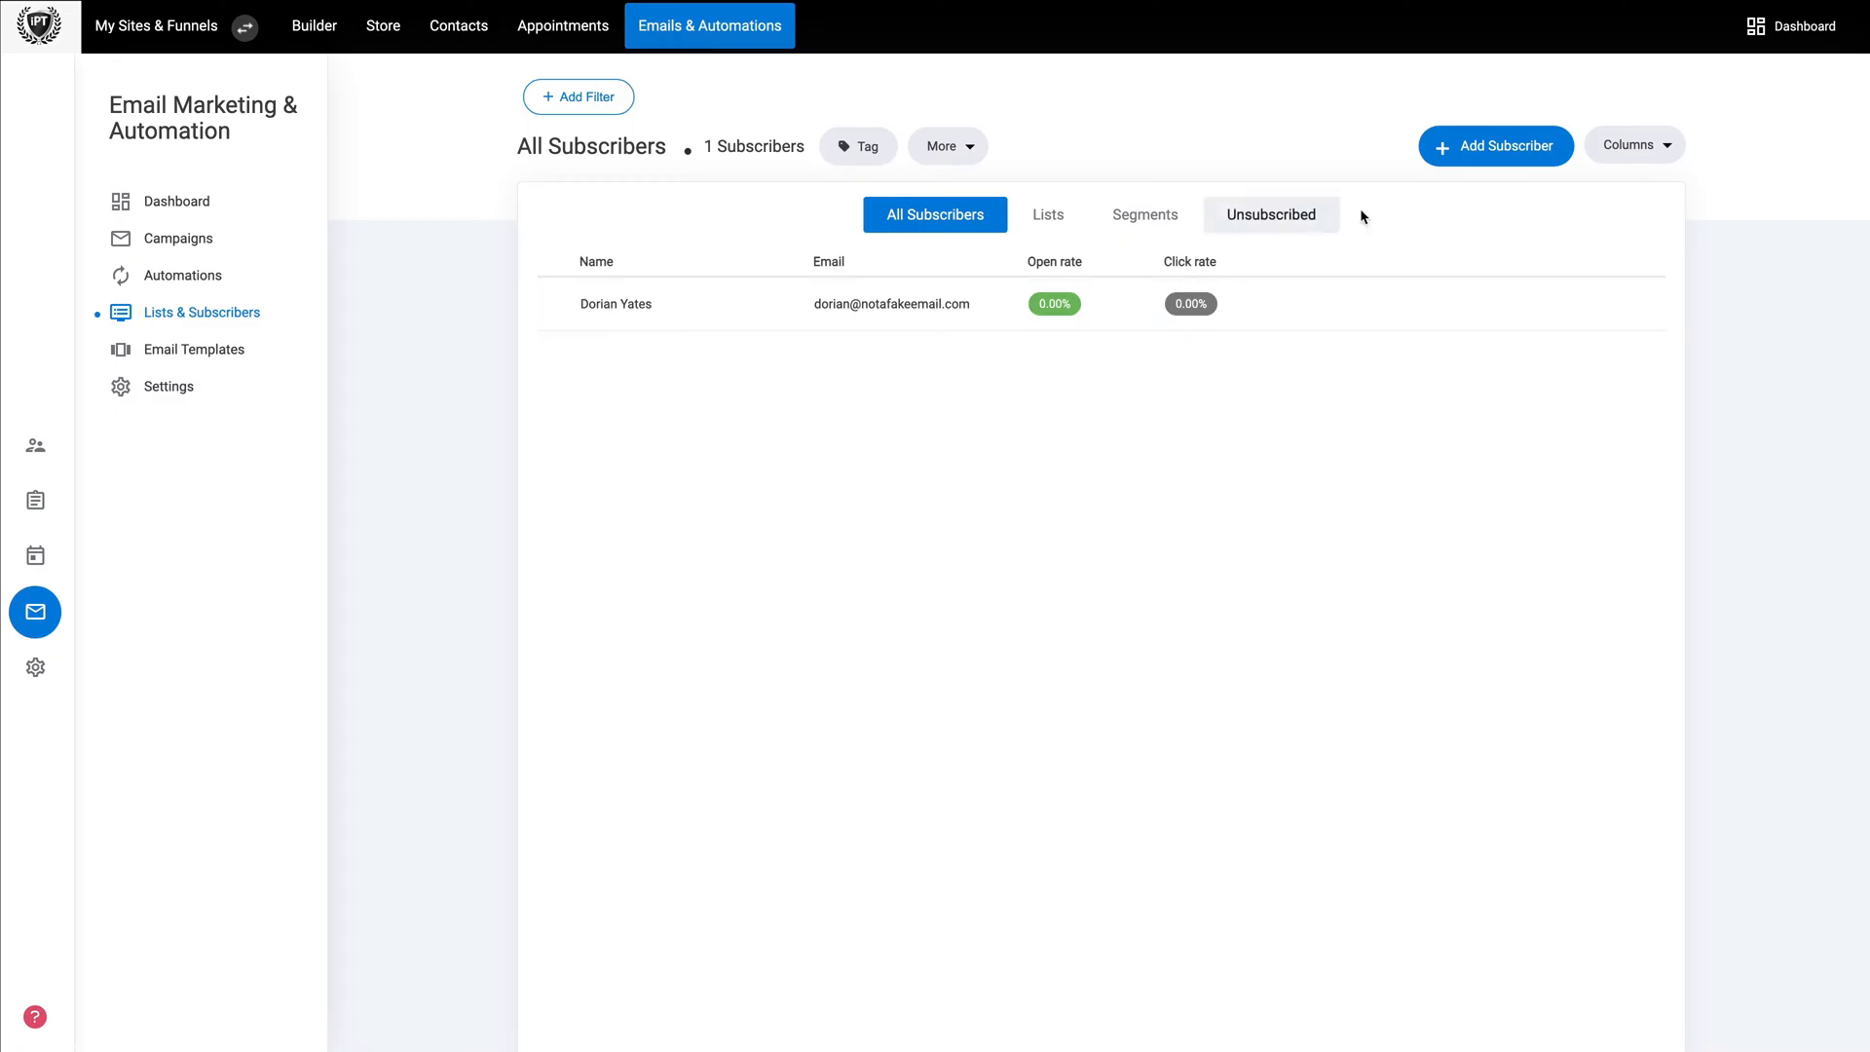
pyautogui.click(1493, 154)
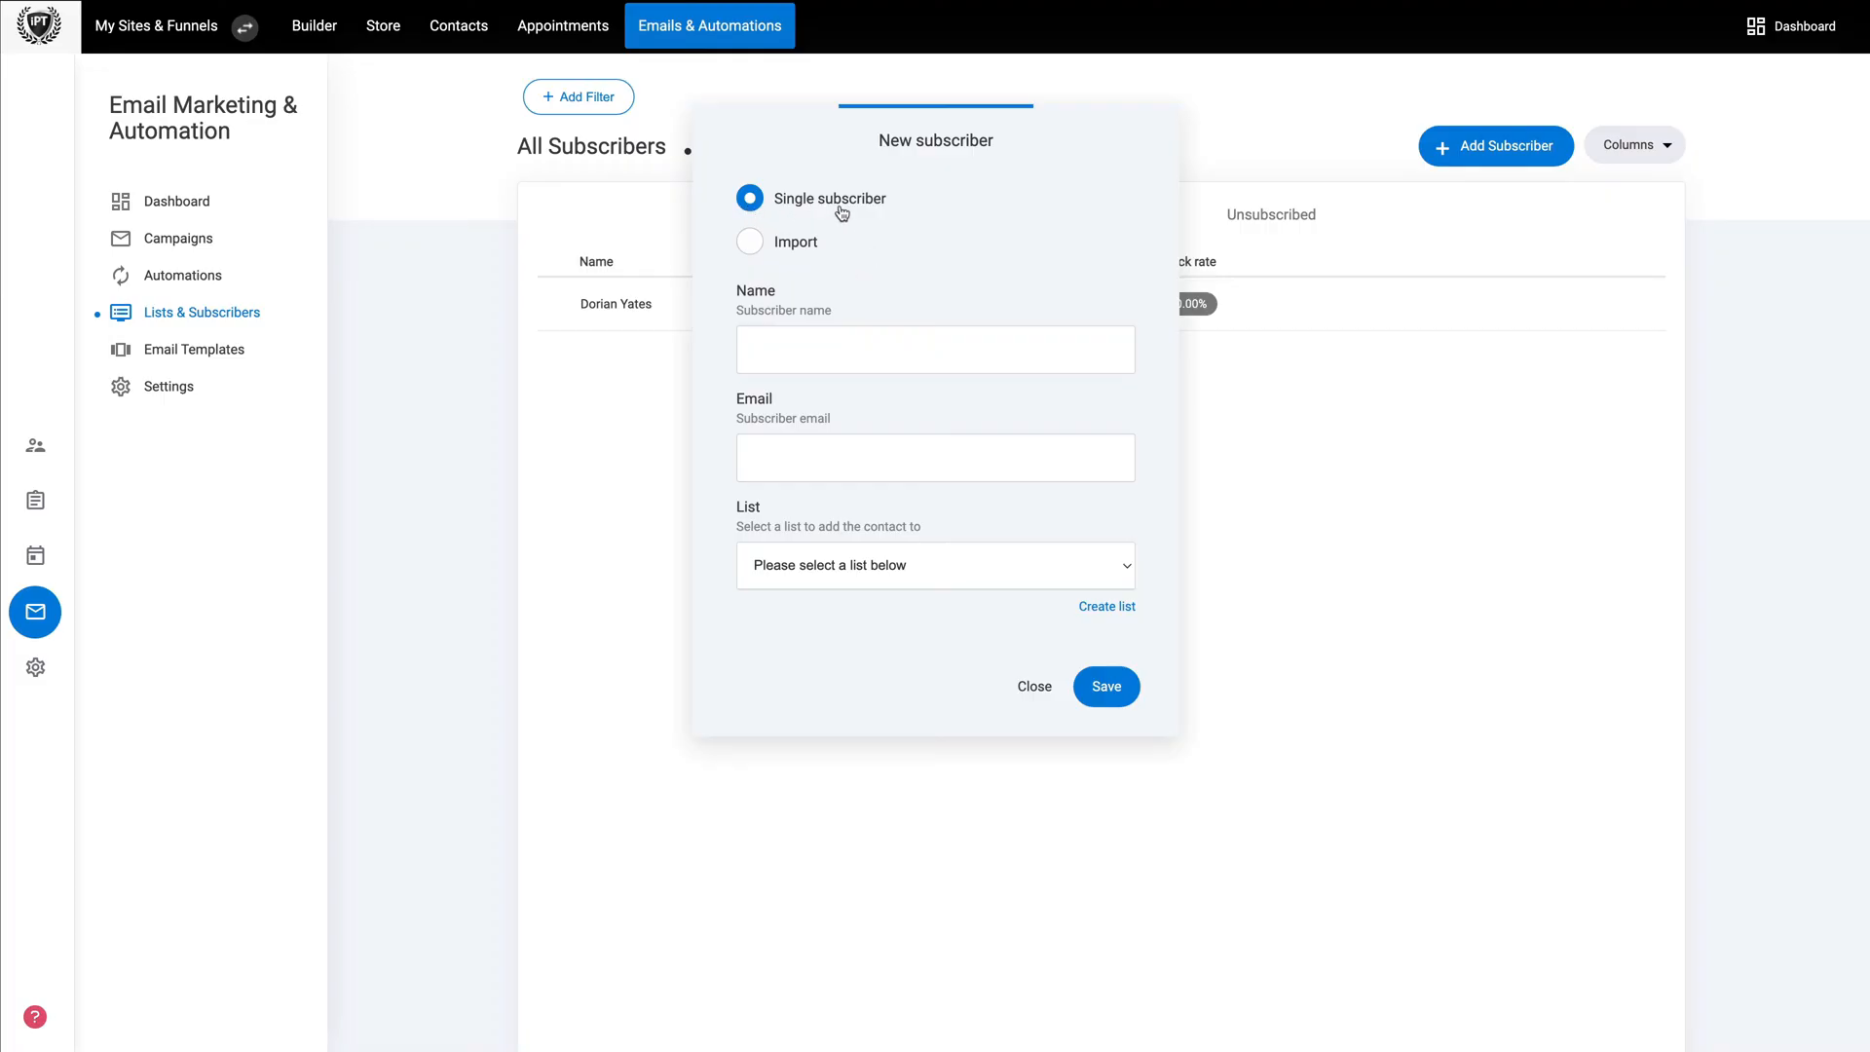
pyautogui.click(748, 255)
pyautogui.click(750, 243)
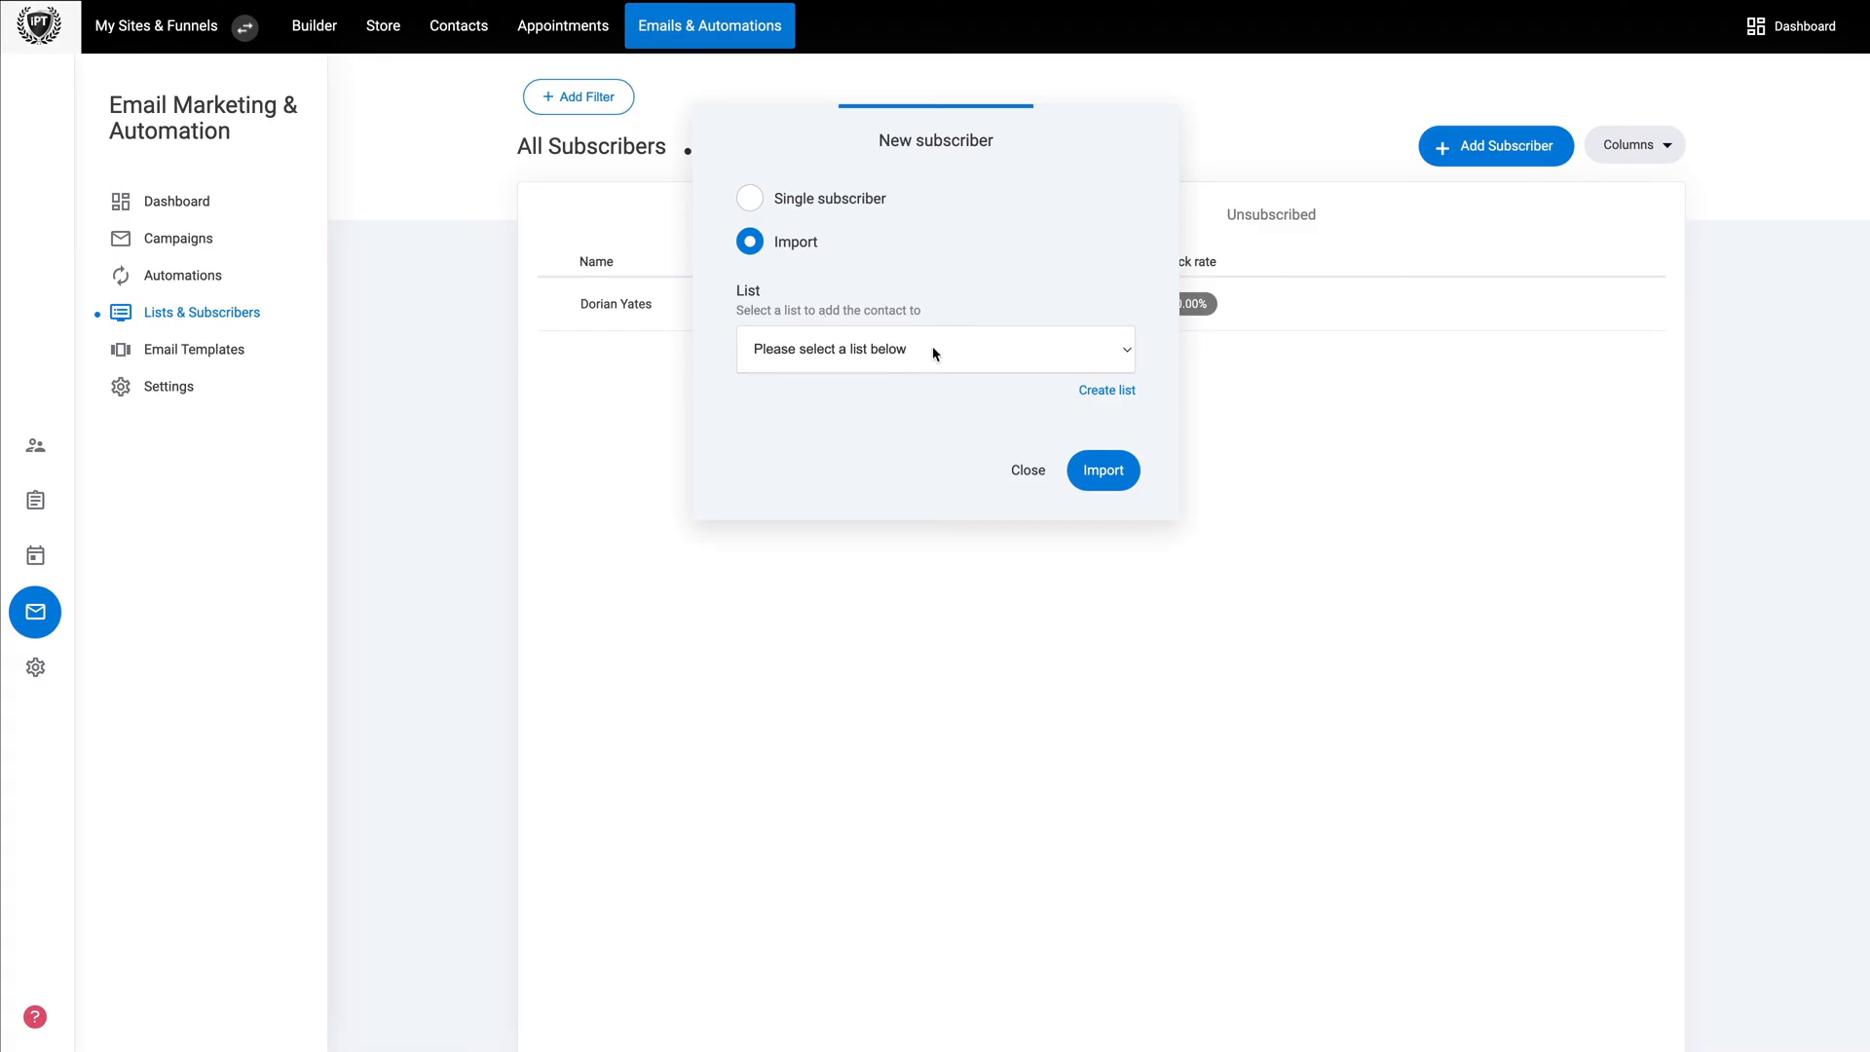
pyautogui.click(962, 351)
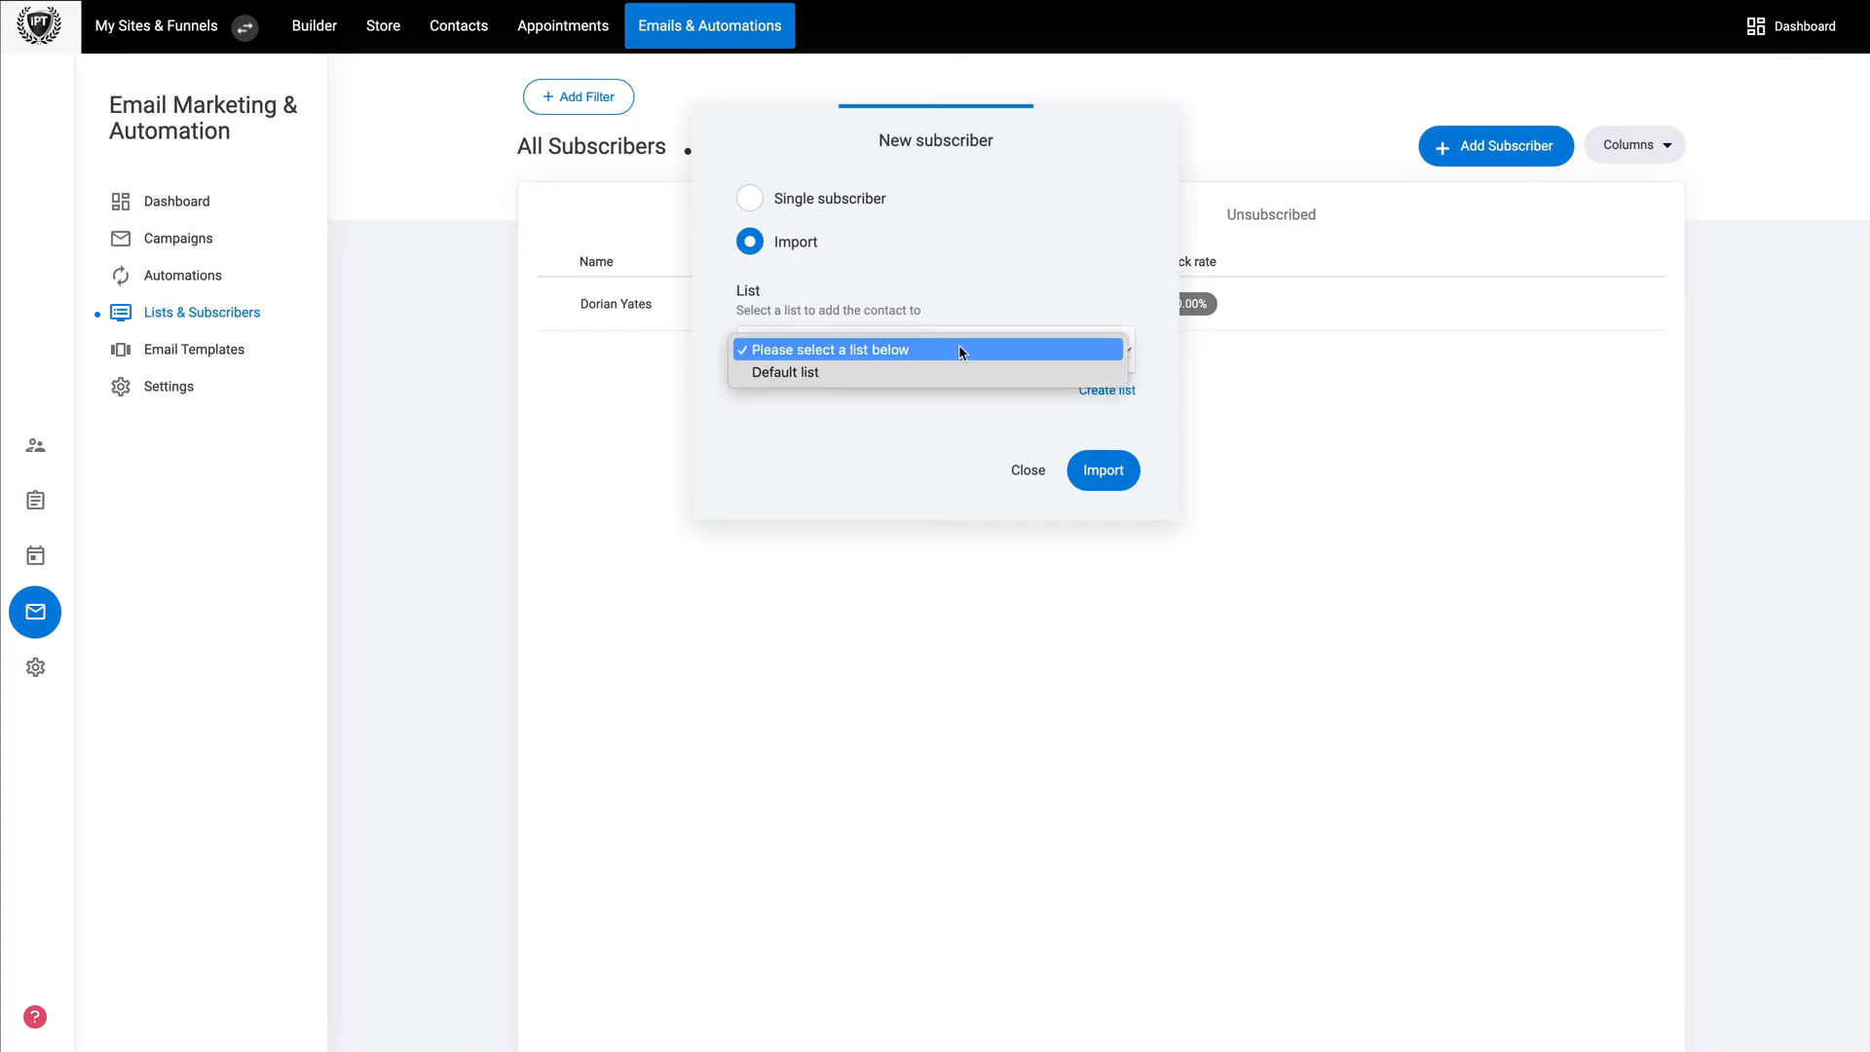
pyautogui.click(816, 376)
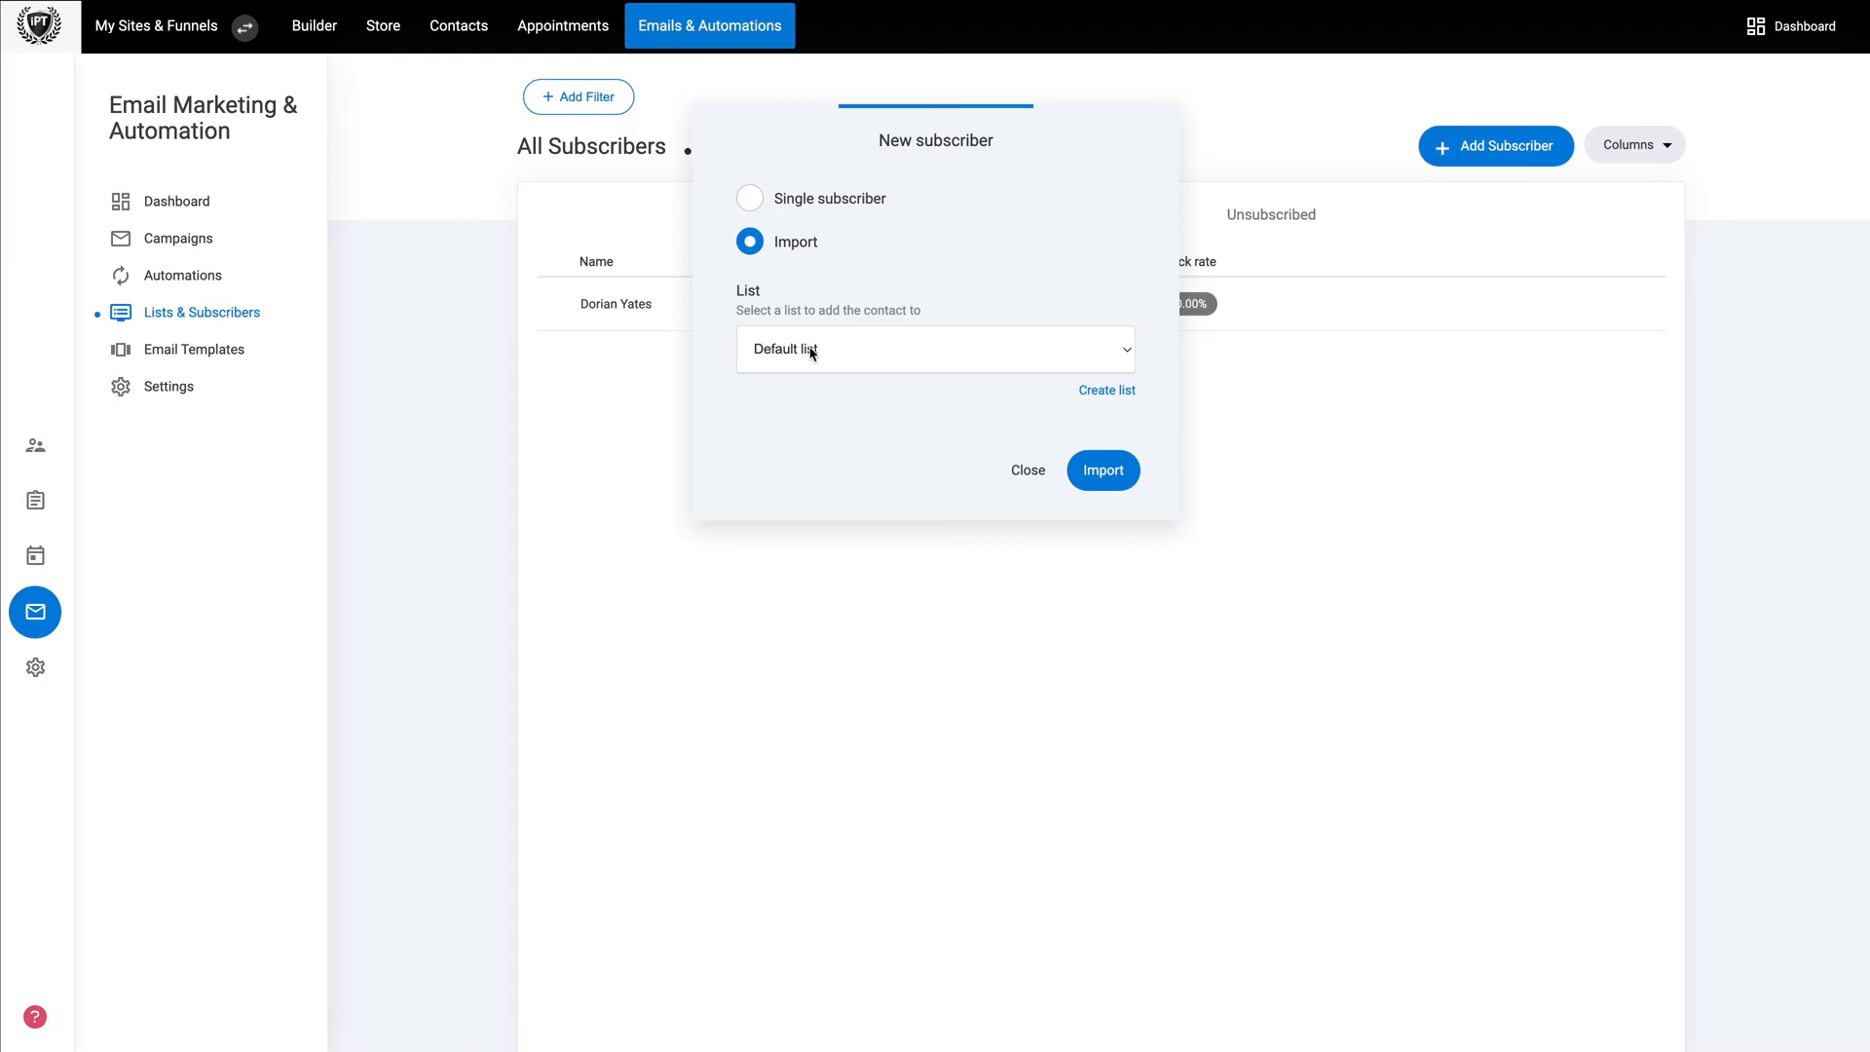
pyautogui.click(1088, 460)
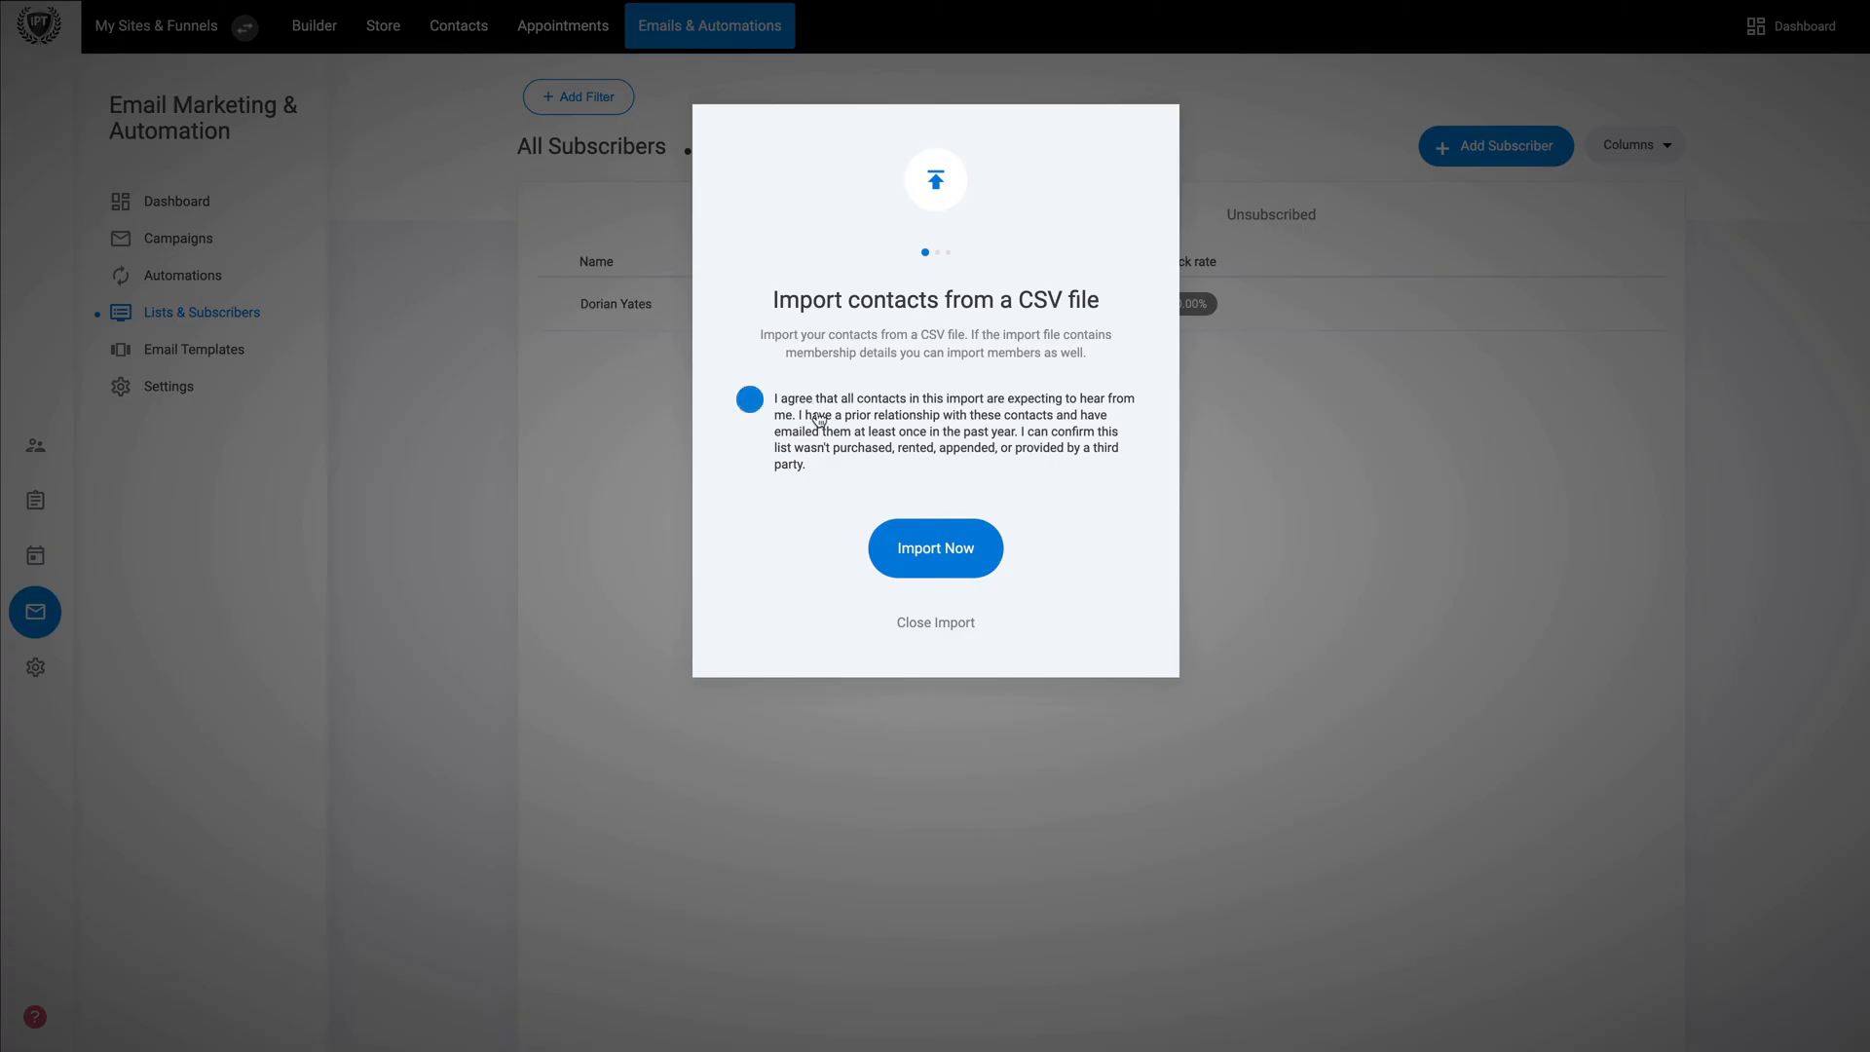
pyautogui.click(750, 400)
pyautogui.click(553, 507)
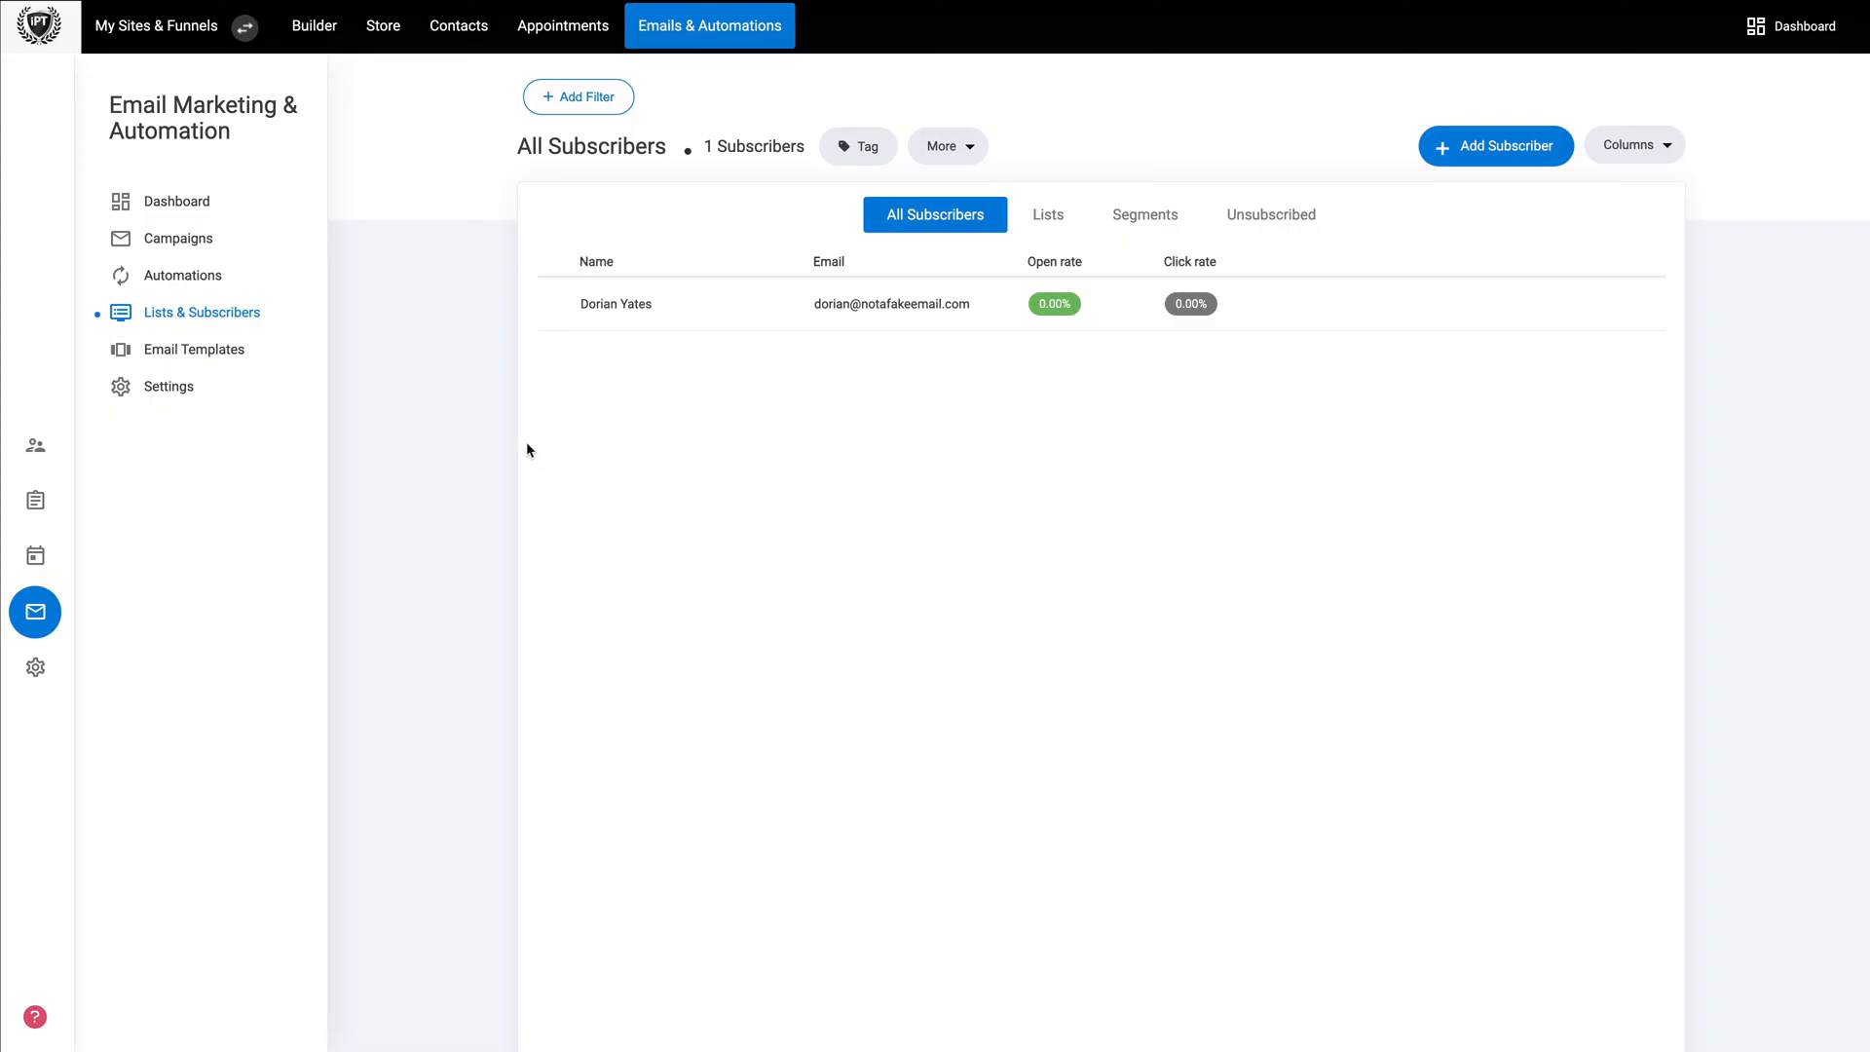
# Create an email campaign named "Welcome!" with the Regular Campaign type
pyautogui.click(196, 245)
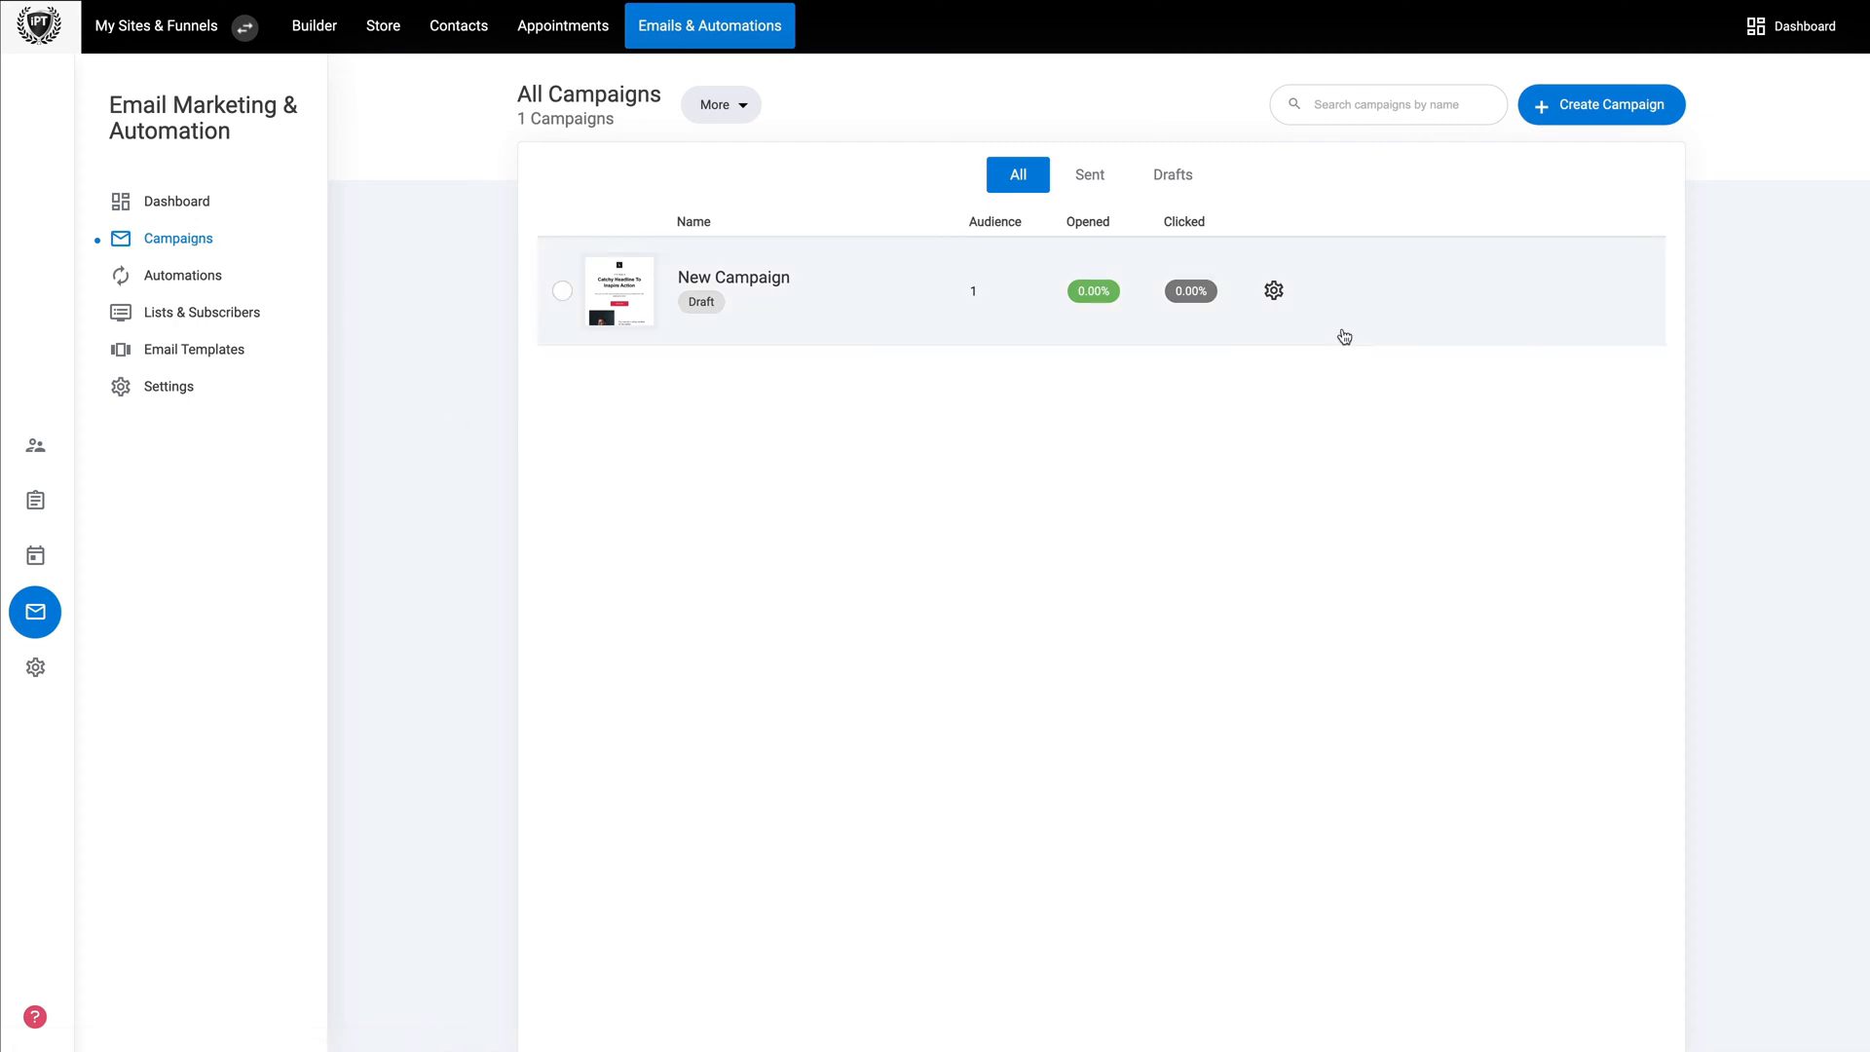
pyautogui.click(1580, 124)
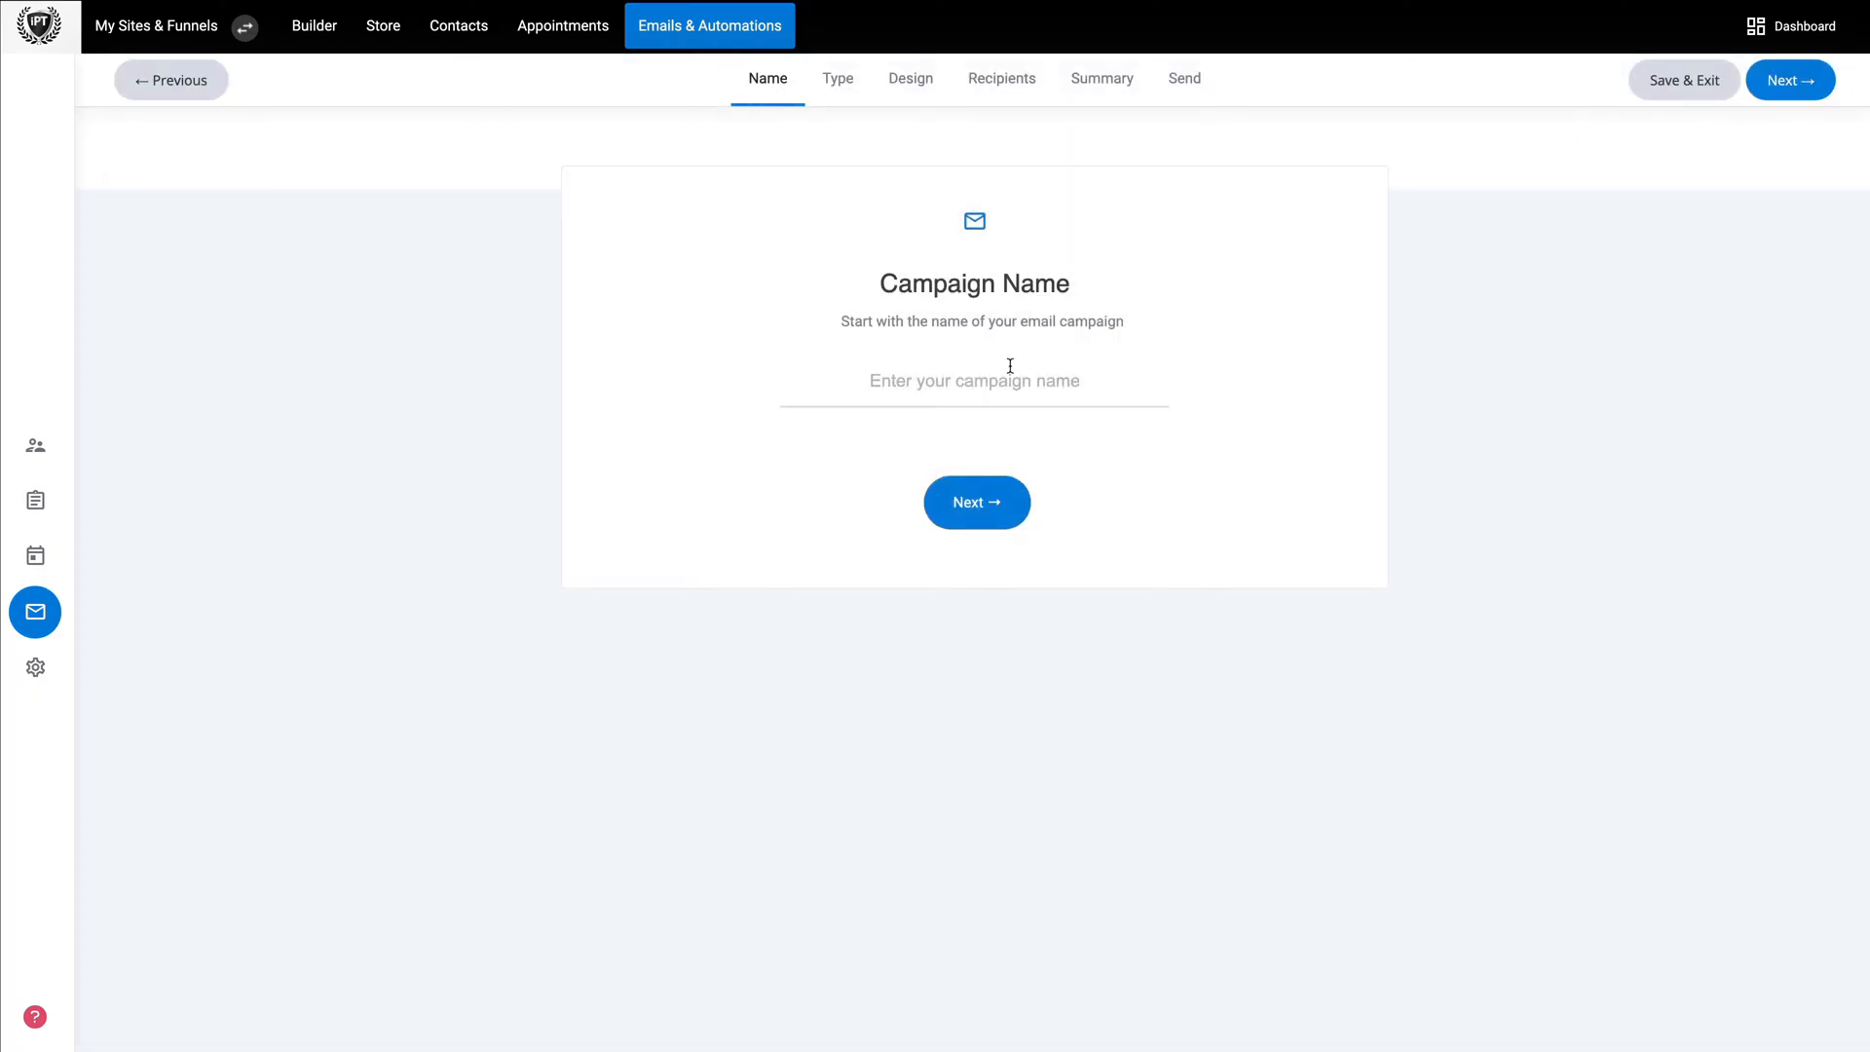
pyautogui.click(968, 377)
pyautogui.write('Welcome!')
pyautogui.click(978, 501)
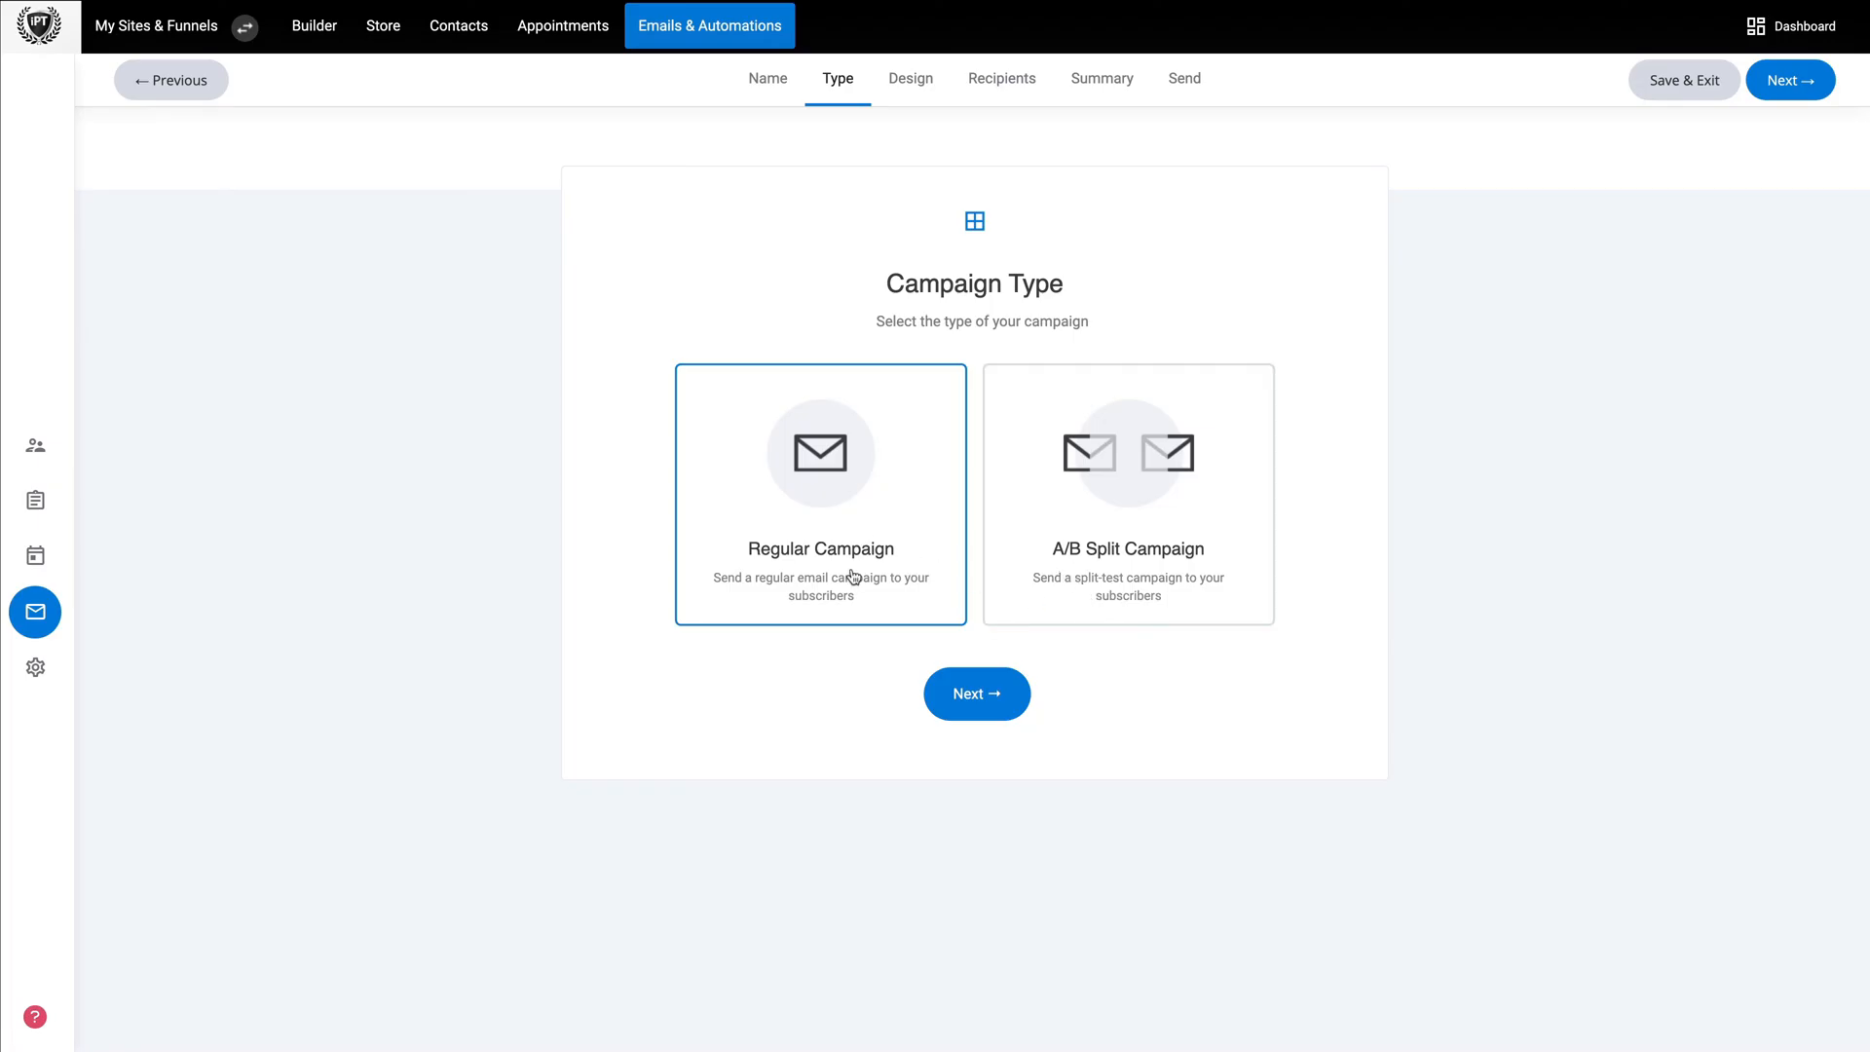
pyautogui.click(940, 708)
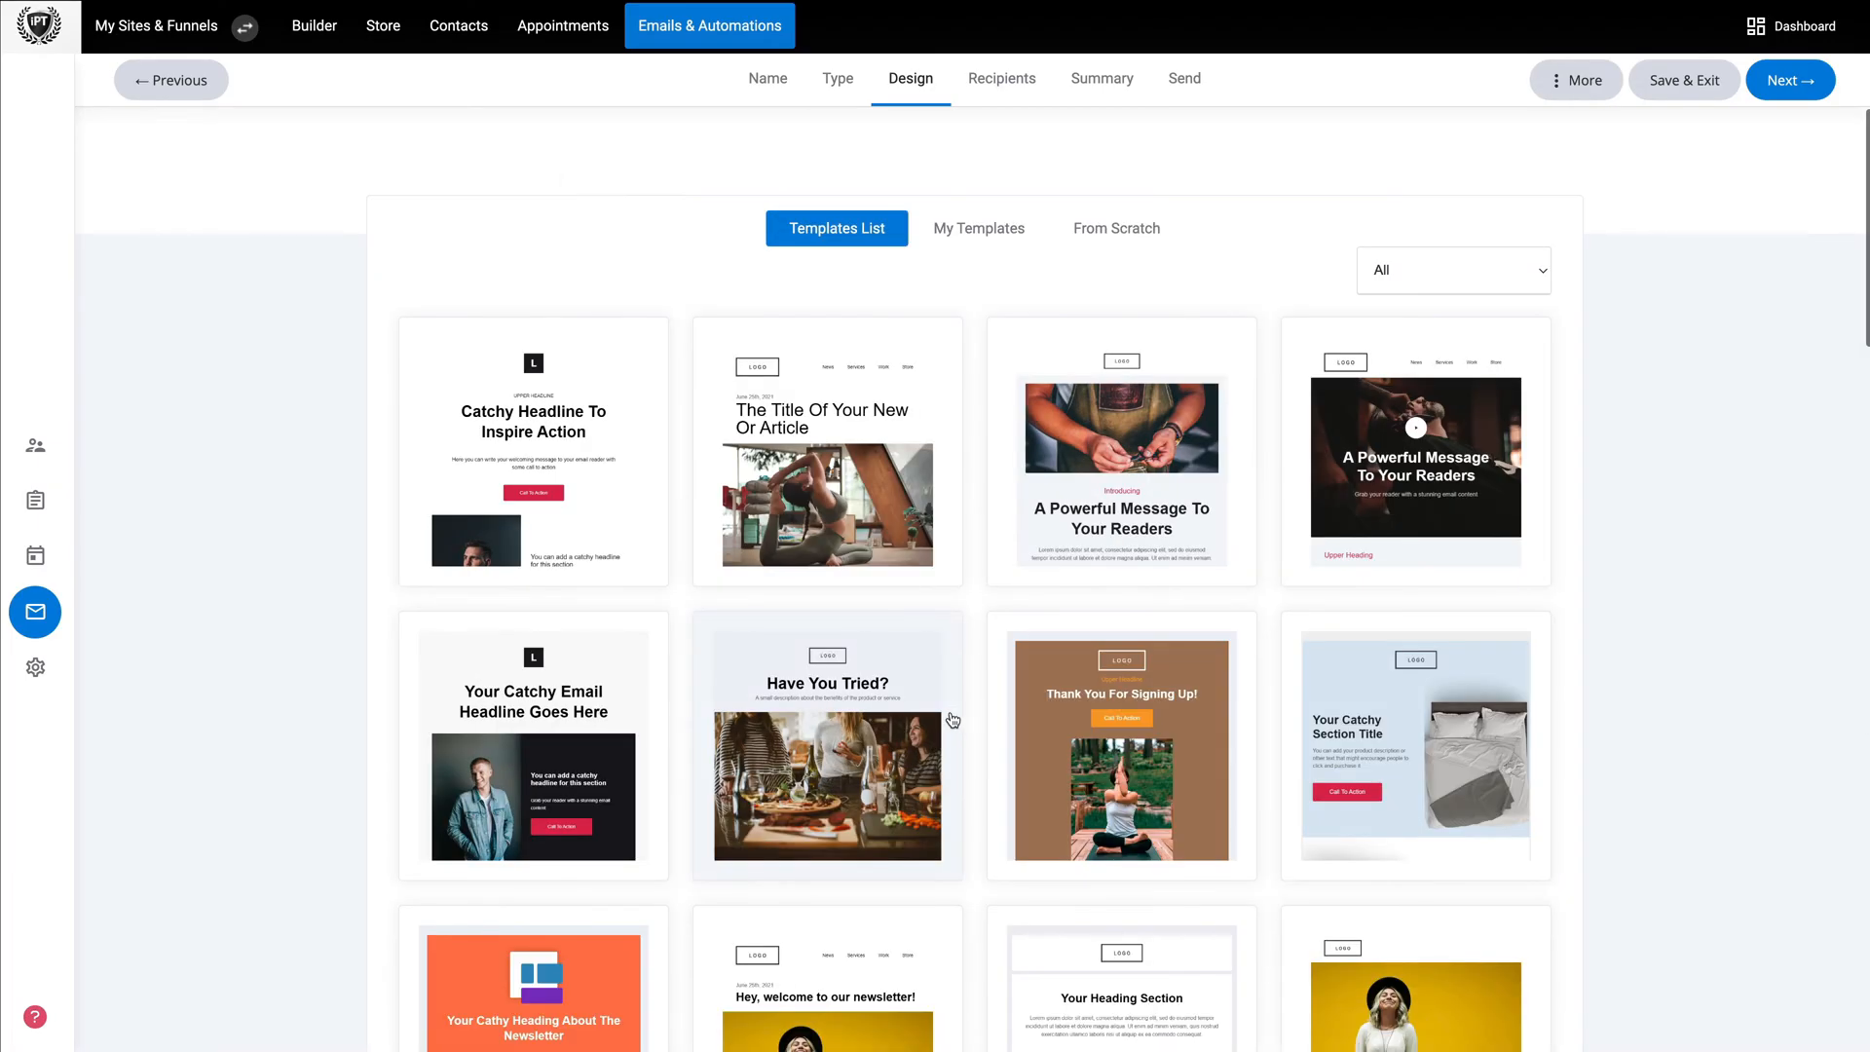
# Browse the email templates and use the "Catchy Headline To Inspire Action" template for the campaign design
pyautogui.scroll(-3, 956, 706)
pyautogui.scroll(-3, 954, 698)
pyautogui.scroll(7, 953, 687)
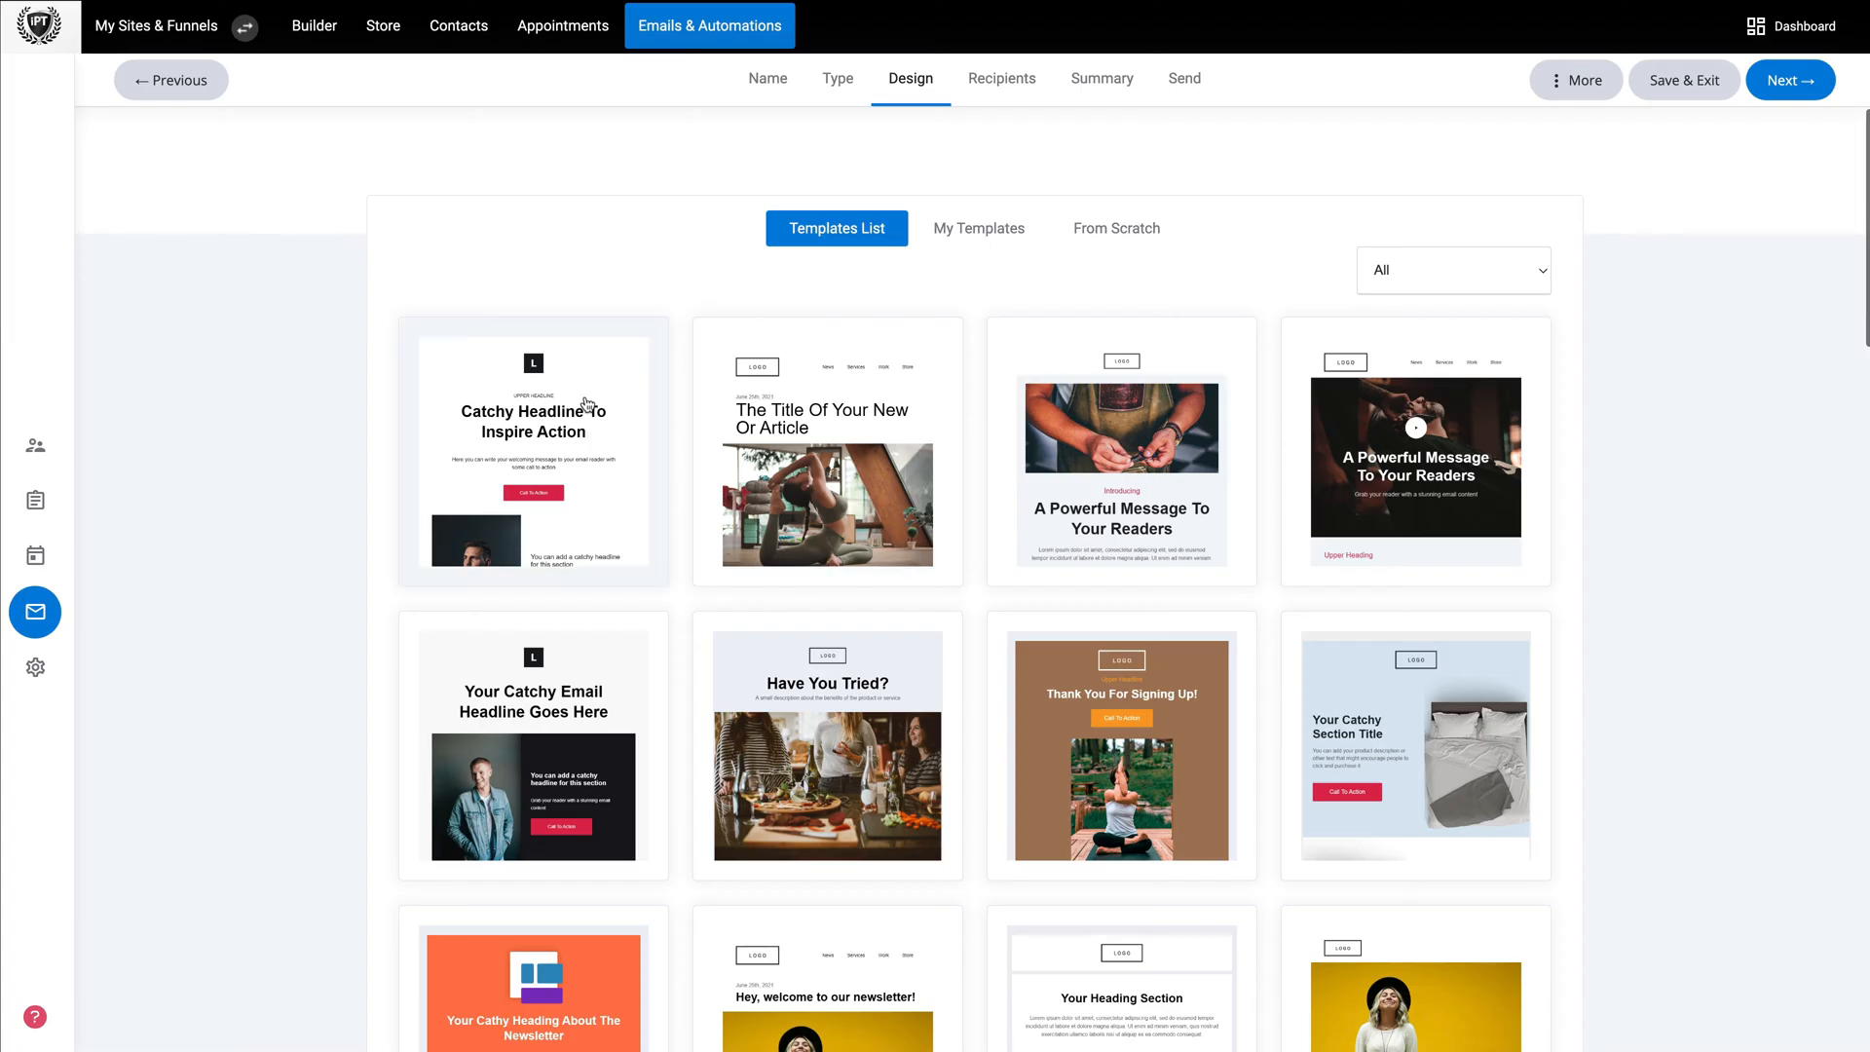
pyautogui.click(597, 448)
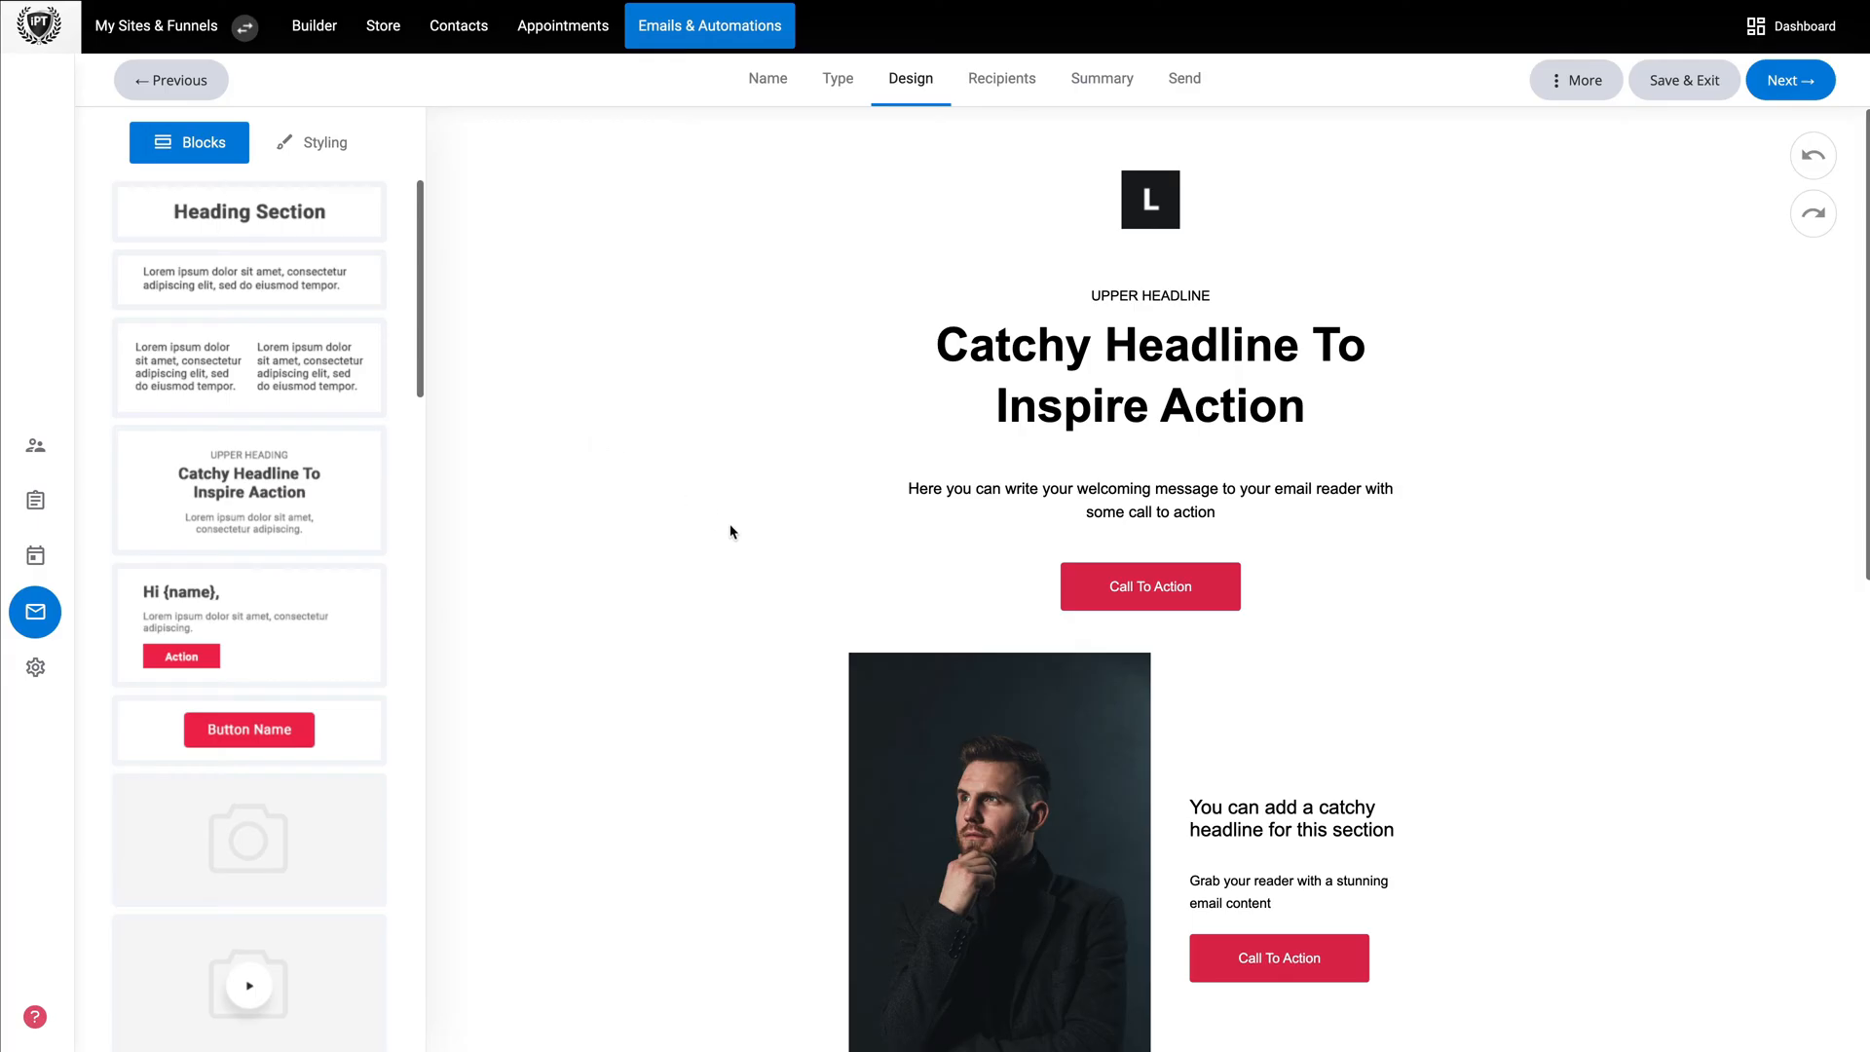
# Replace the word "Catchy" in the email's main headline with "Awesome"
pyautogui.click(1003, 363)
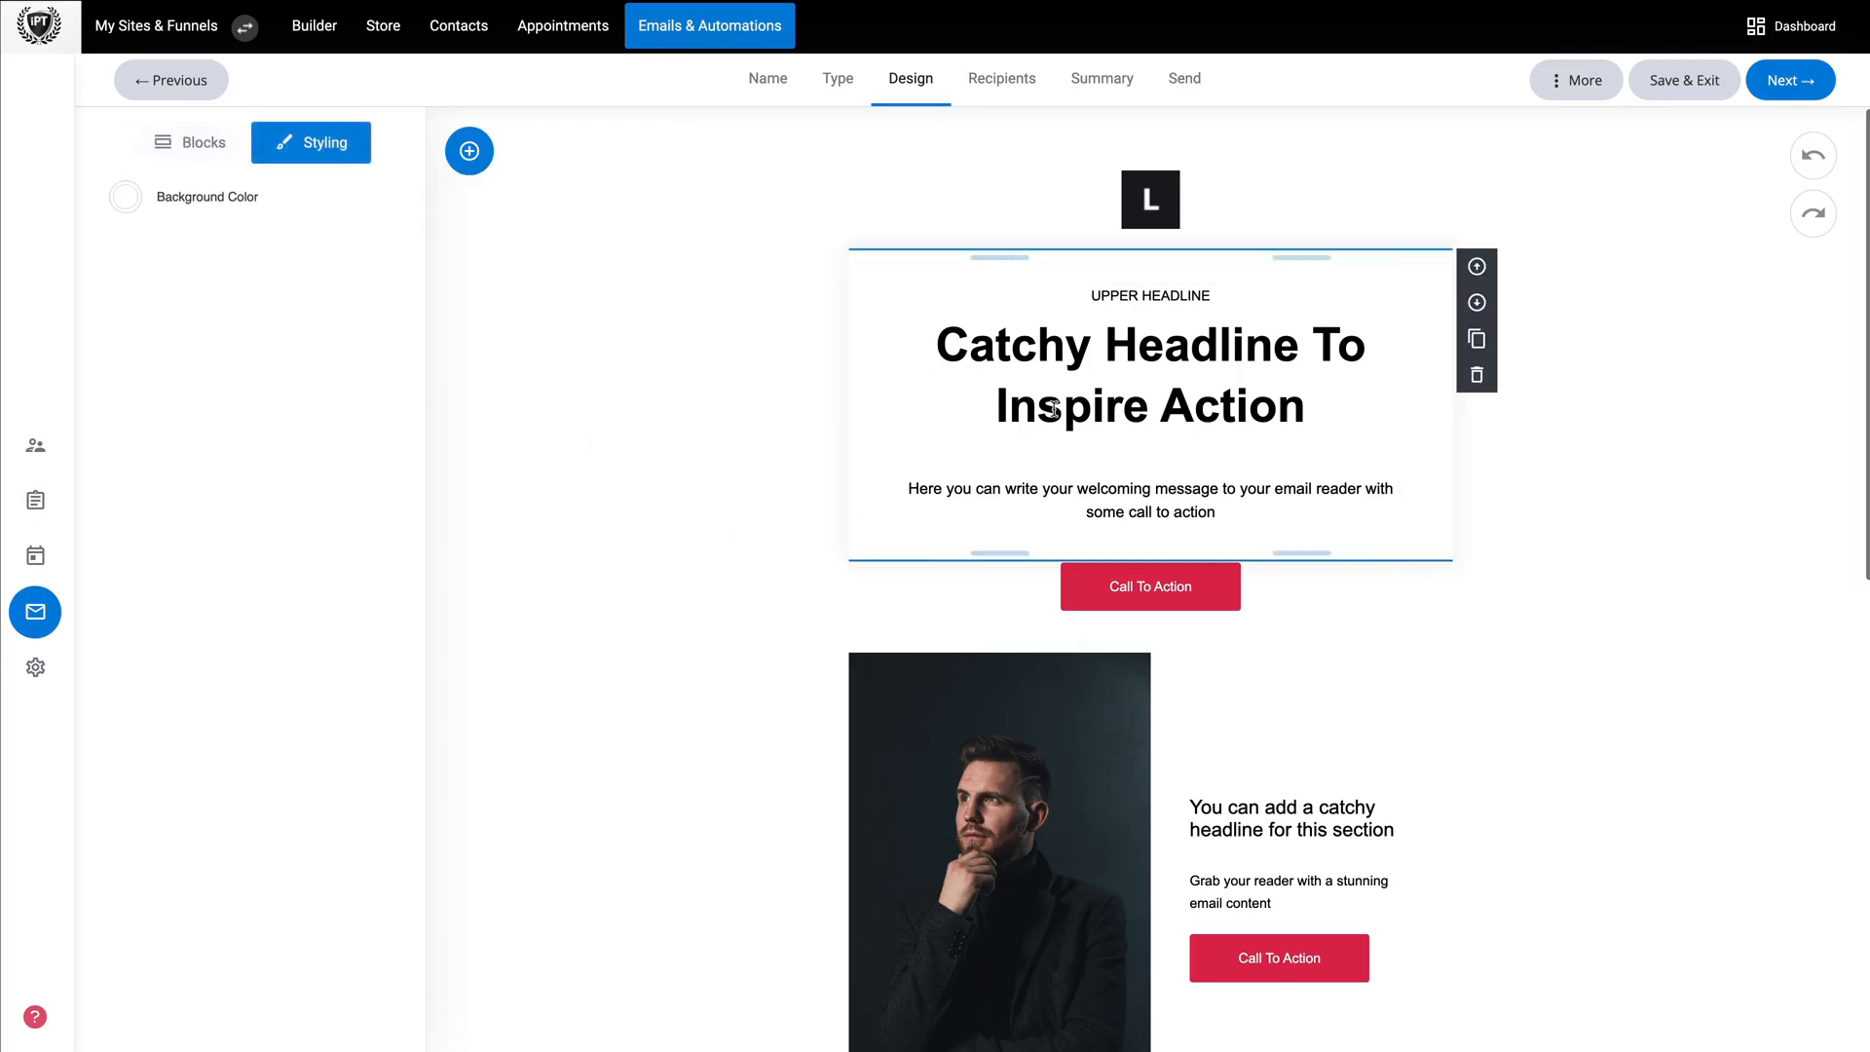
pyautogui.doubleClick(1038, 353)
pyautogui.click(1112, 391)
pyautogui.doubleClick(1057, 342)
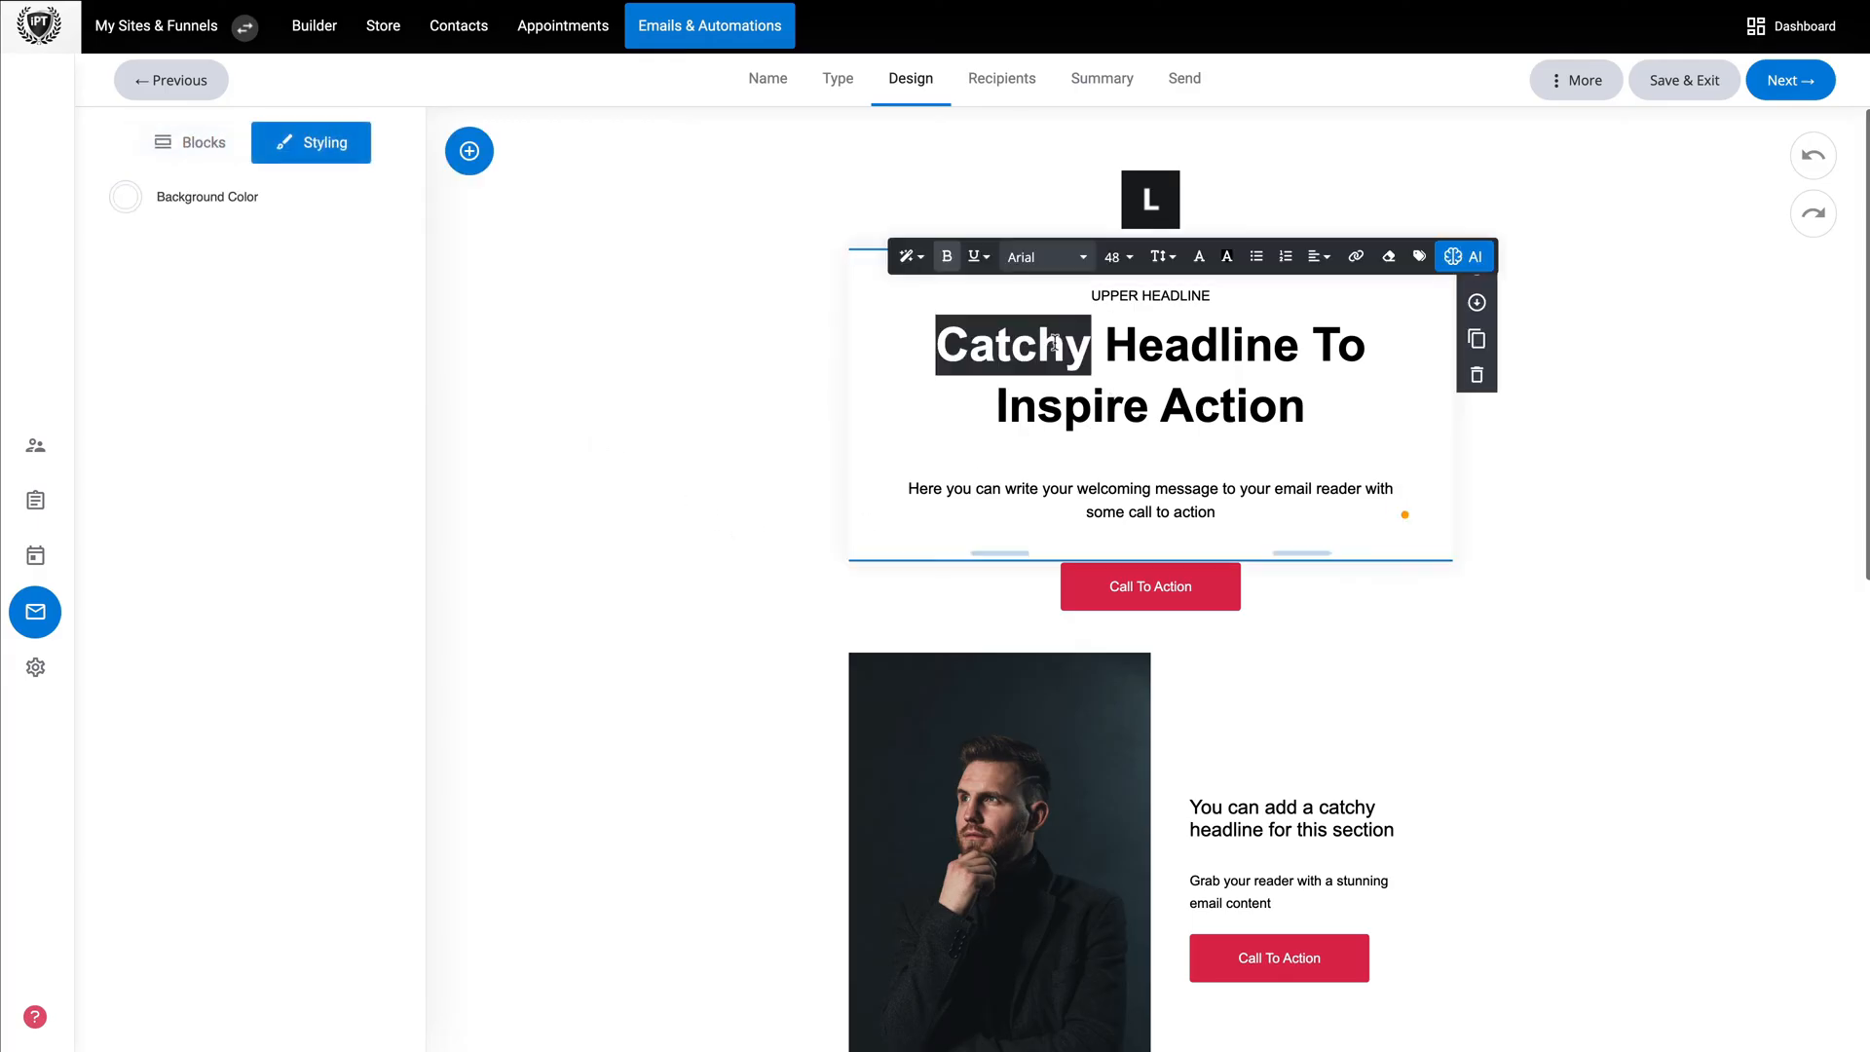
pyautogui.click(1056, 343)
pyautogui.doubleClick(1046, 344)
pyautogui.write('Aw')
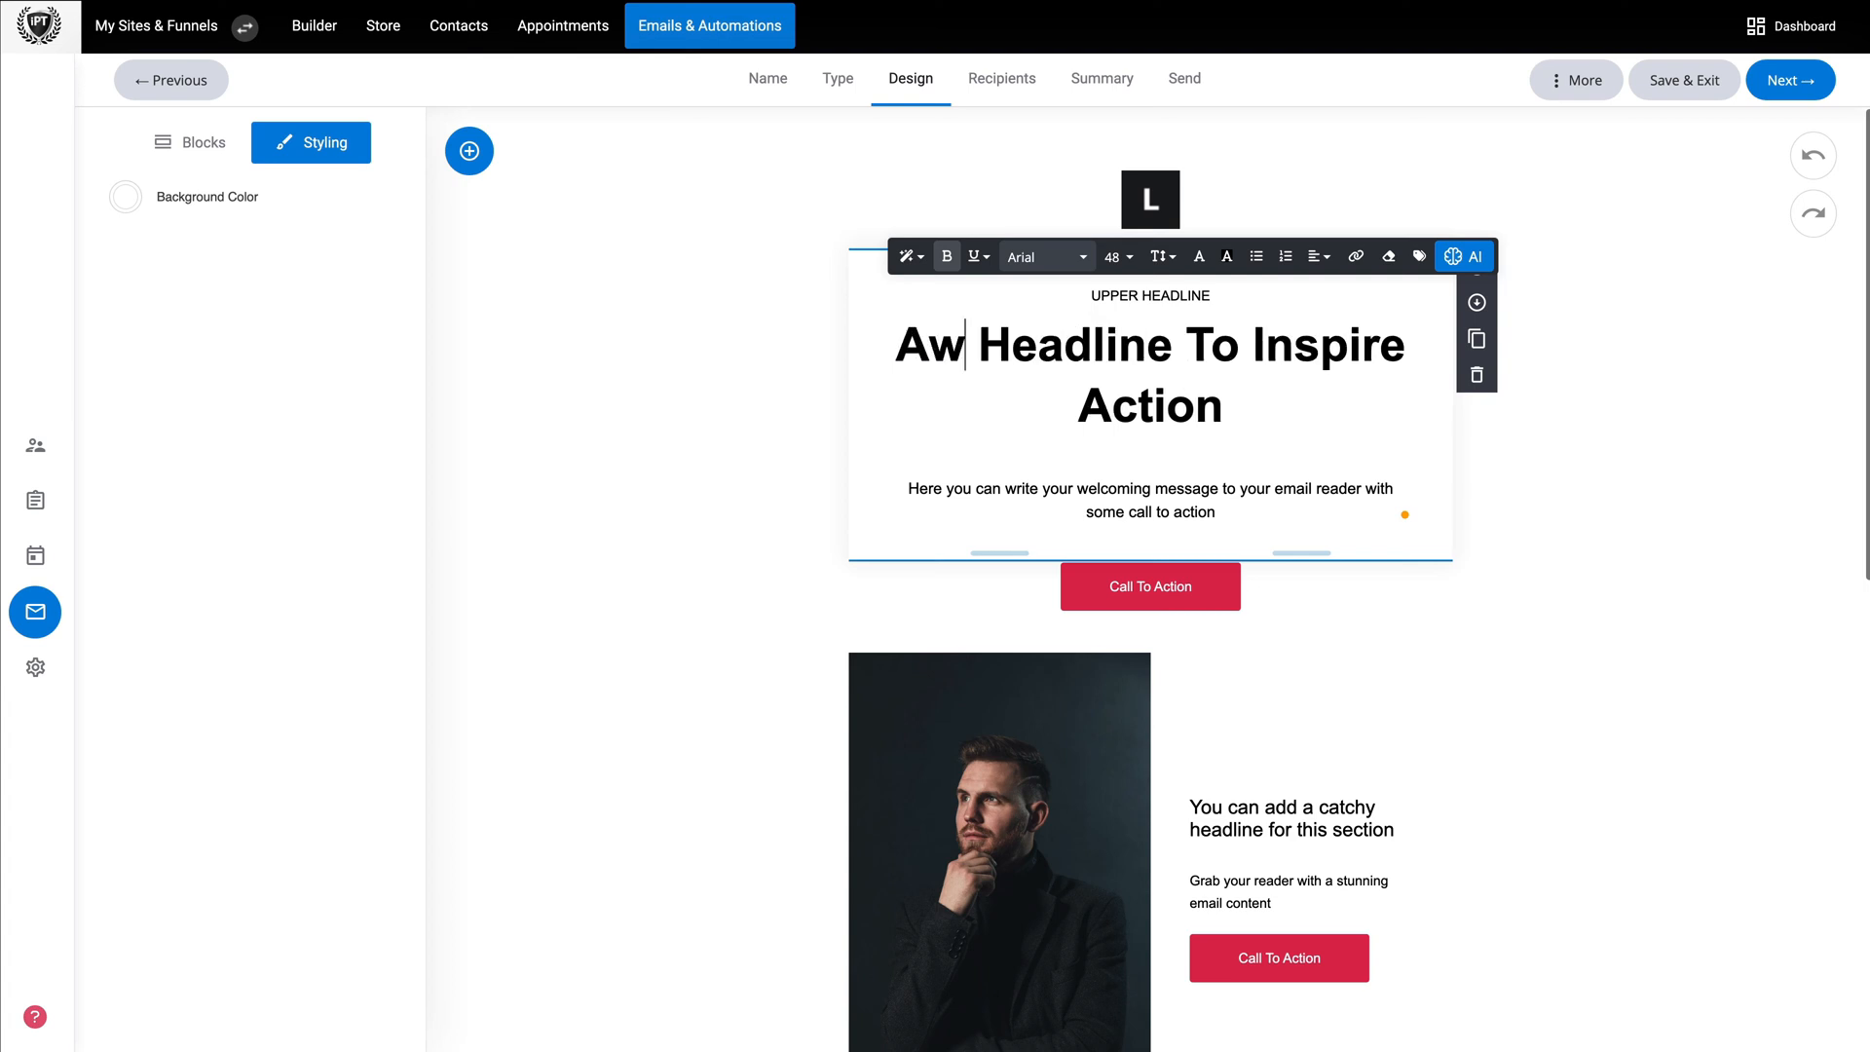
pyautogui.write('esome')
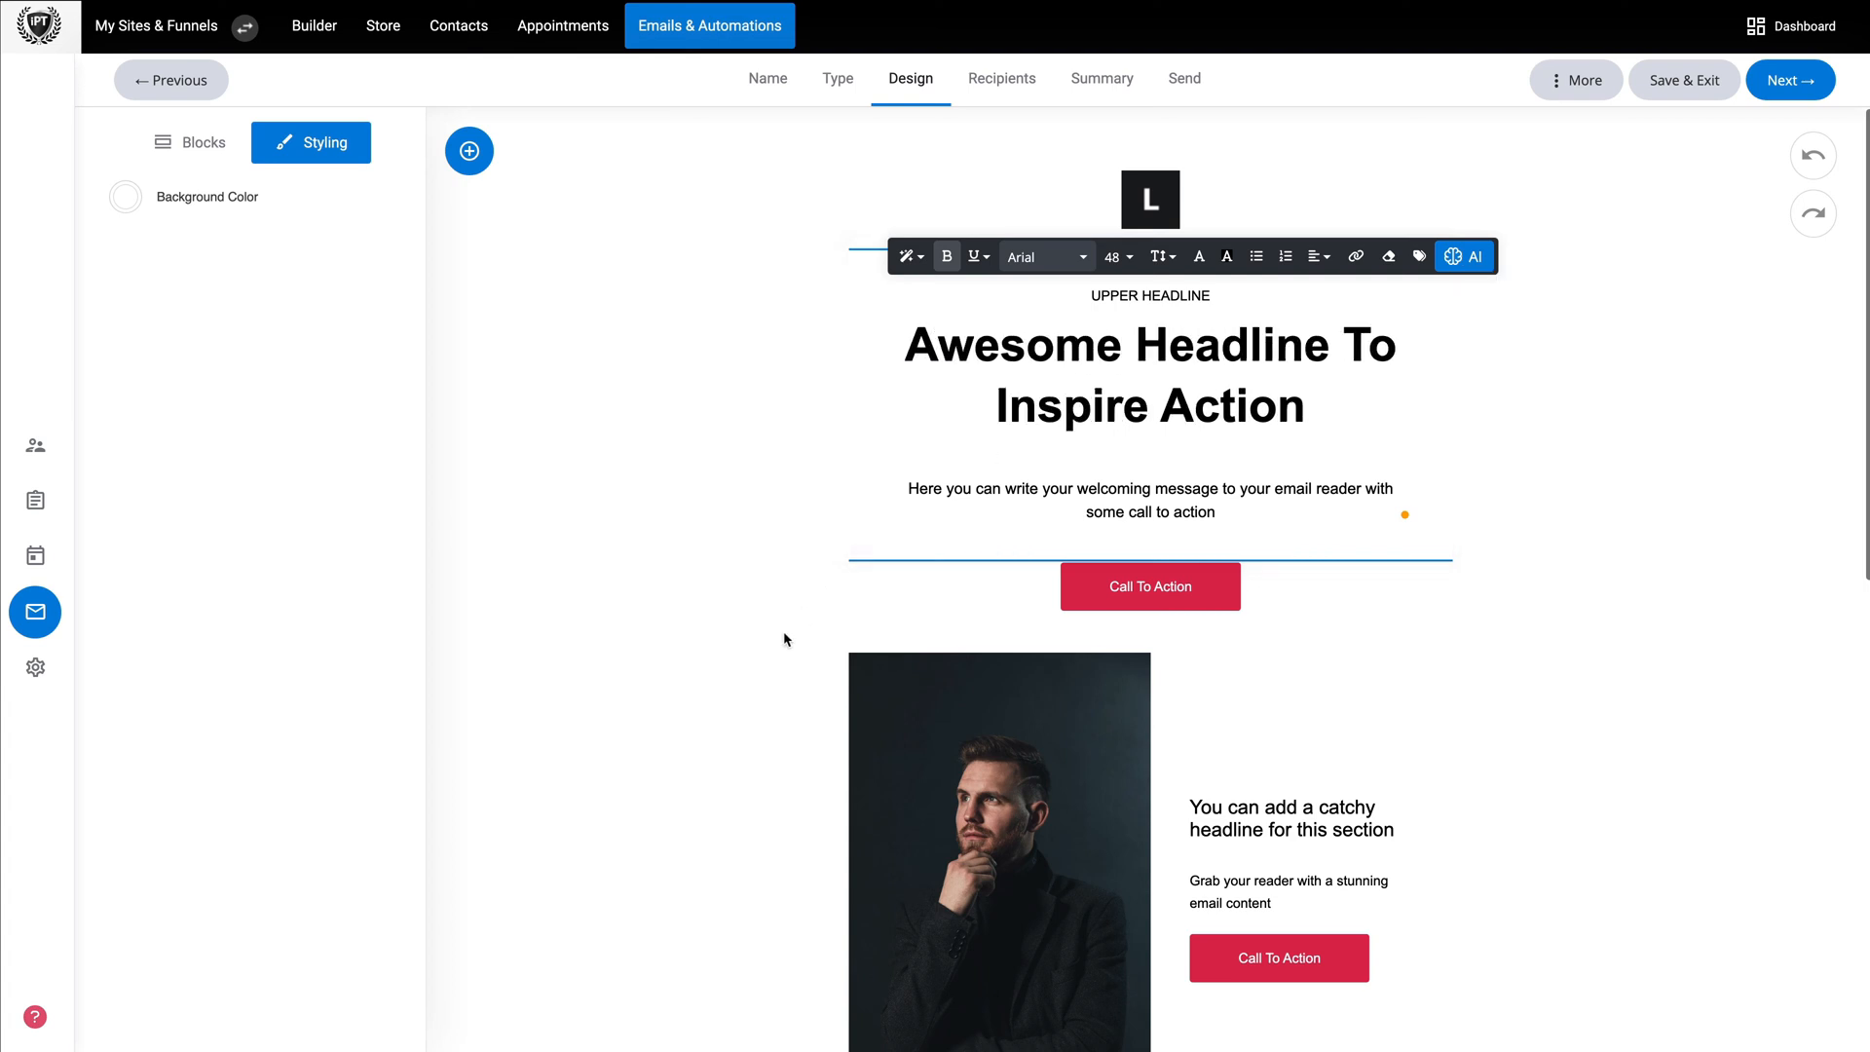
pyautogui.rightClick(735, 683)
# Insert a content block with an image beside a heading and button, directly below the welcome message, and look through the email layout
pyautogui.click(1315, 721)
pyautogui.click(1315, 662)
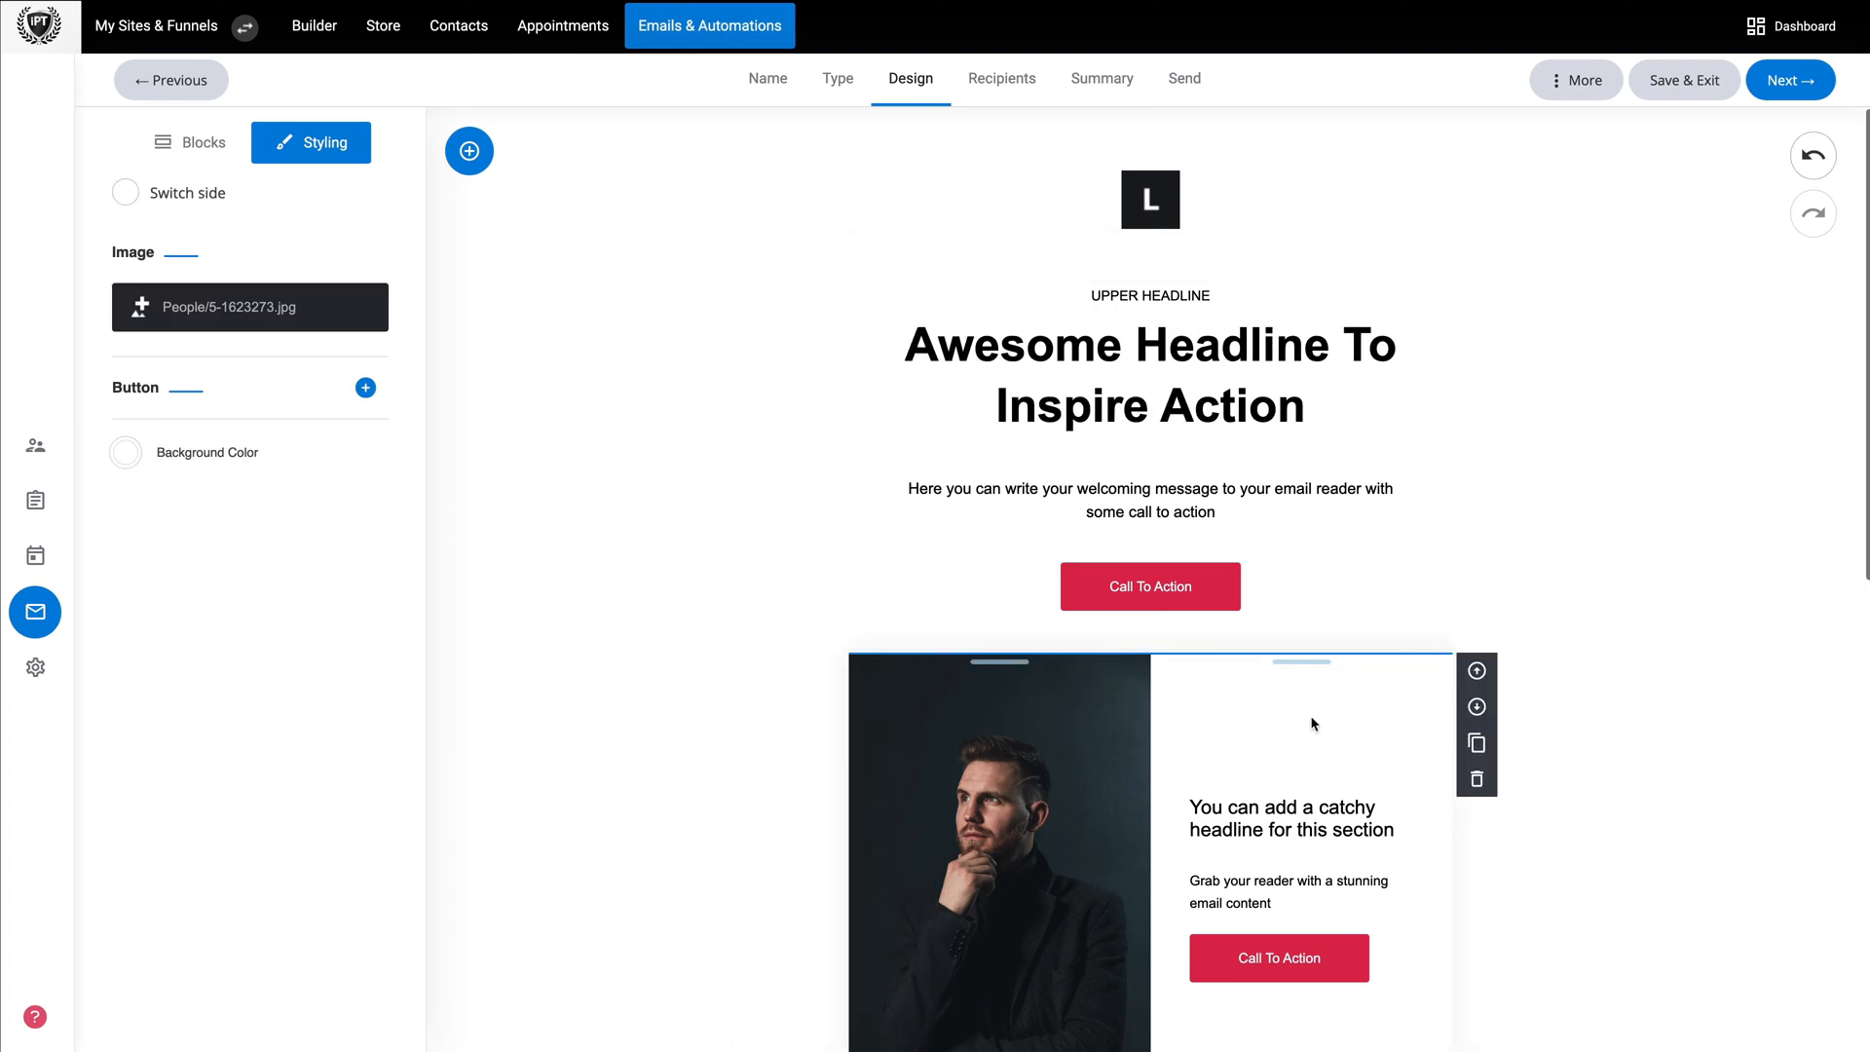
pyautogui.click(195, 151)
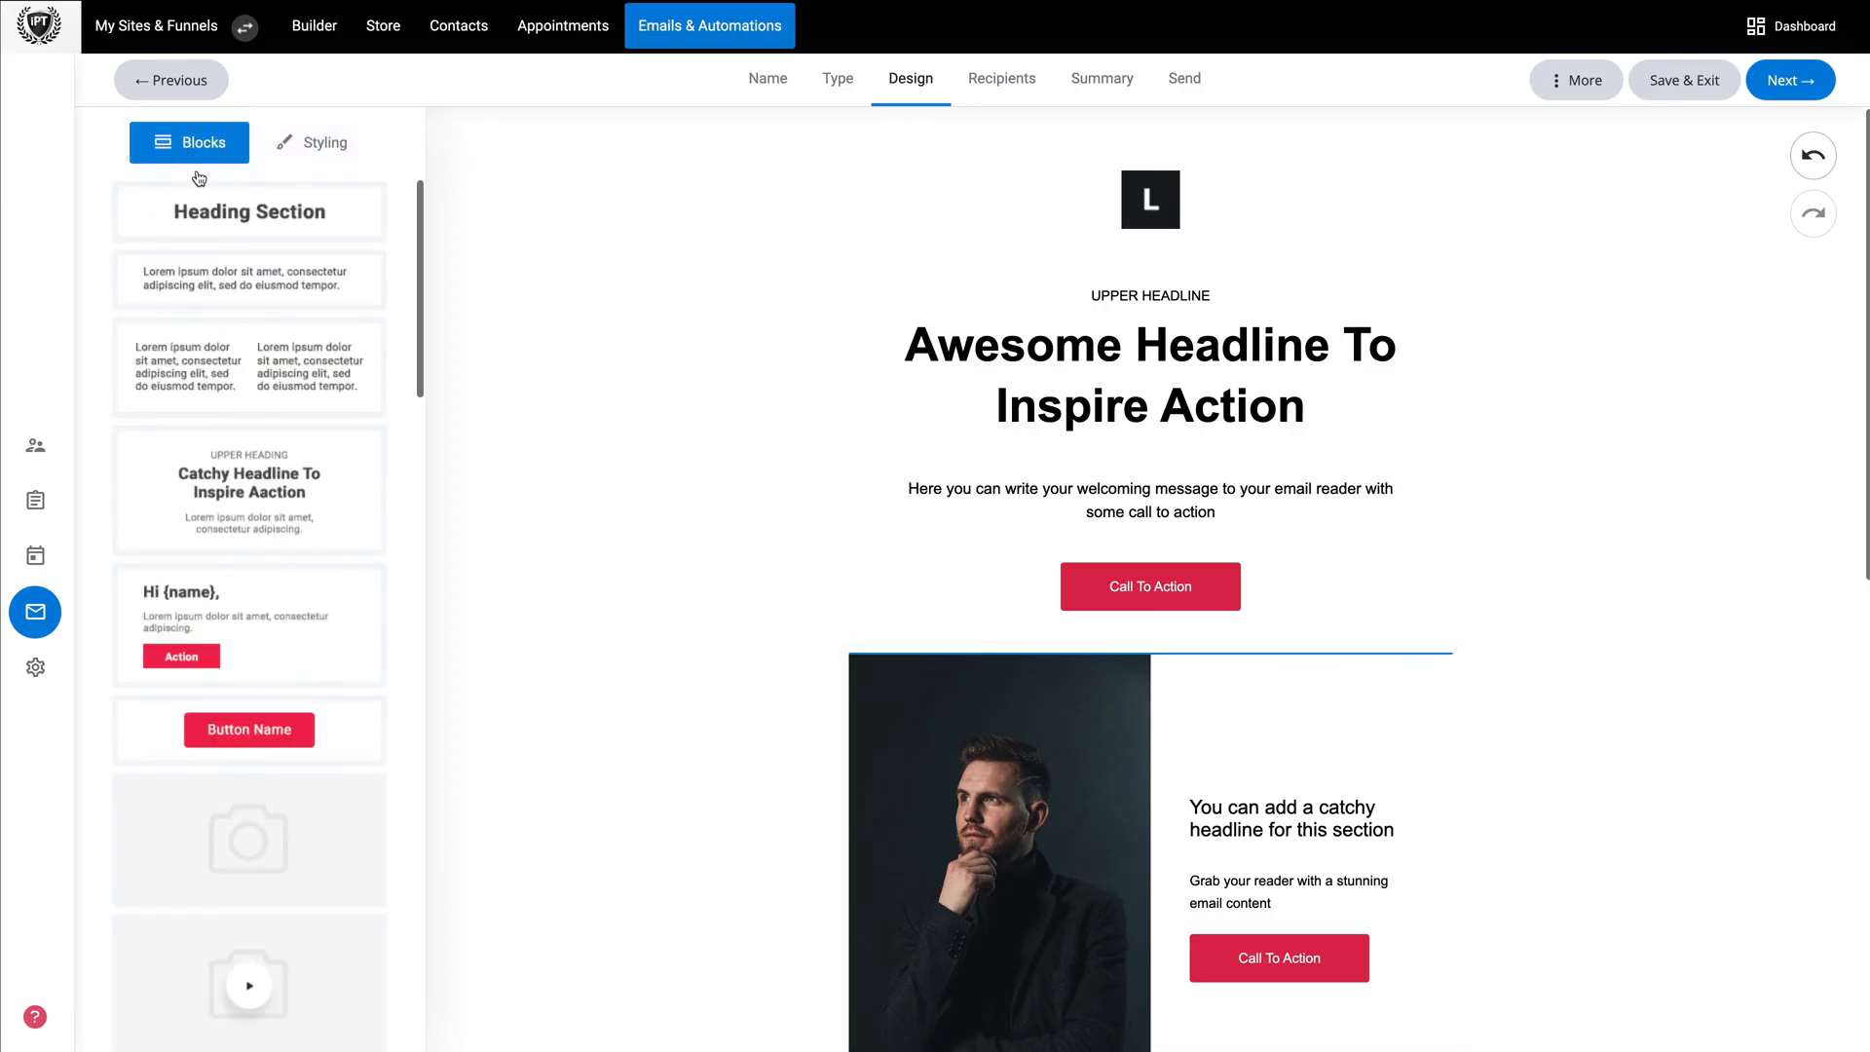
pyautogui.scroll(-10, 272, 468)
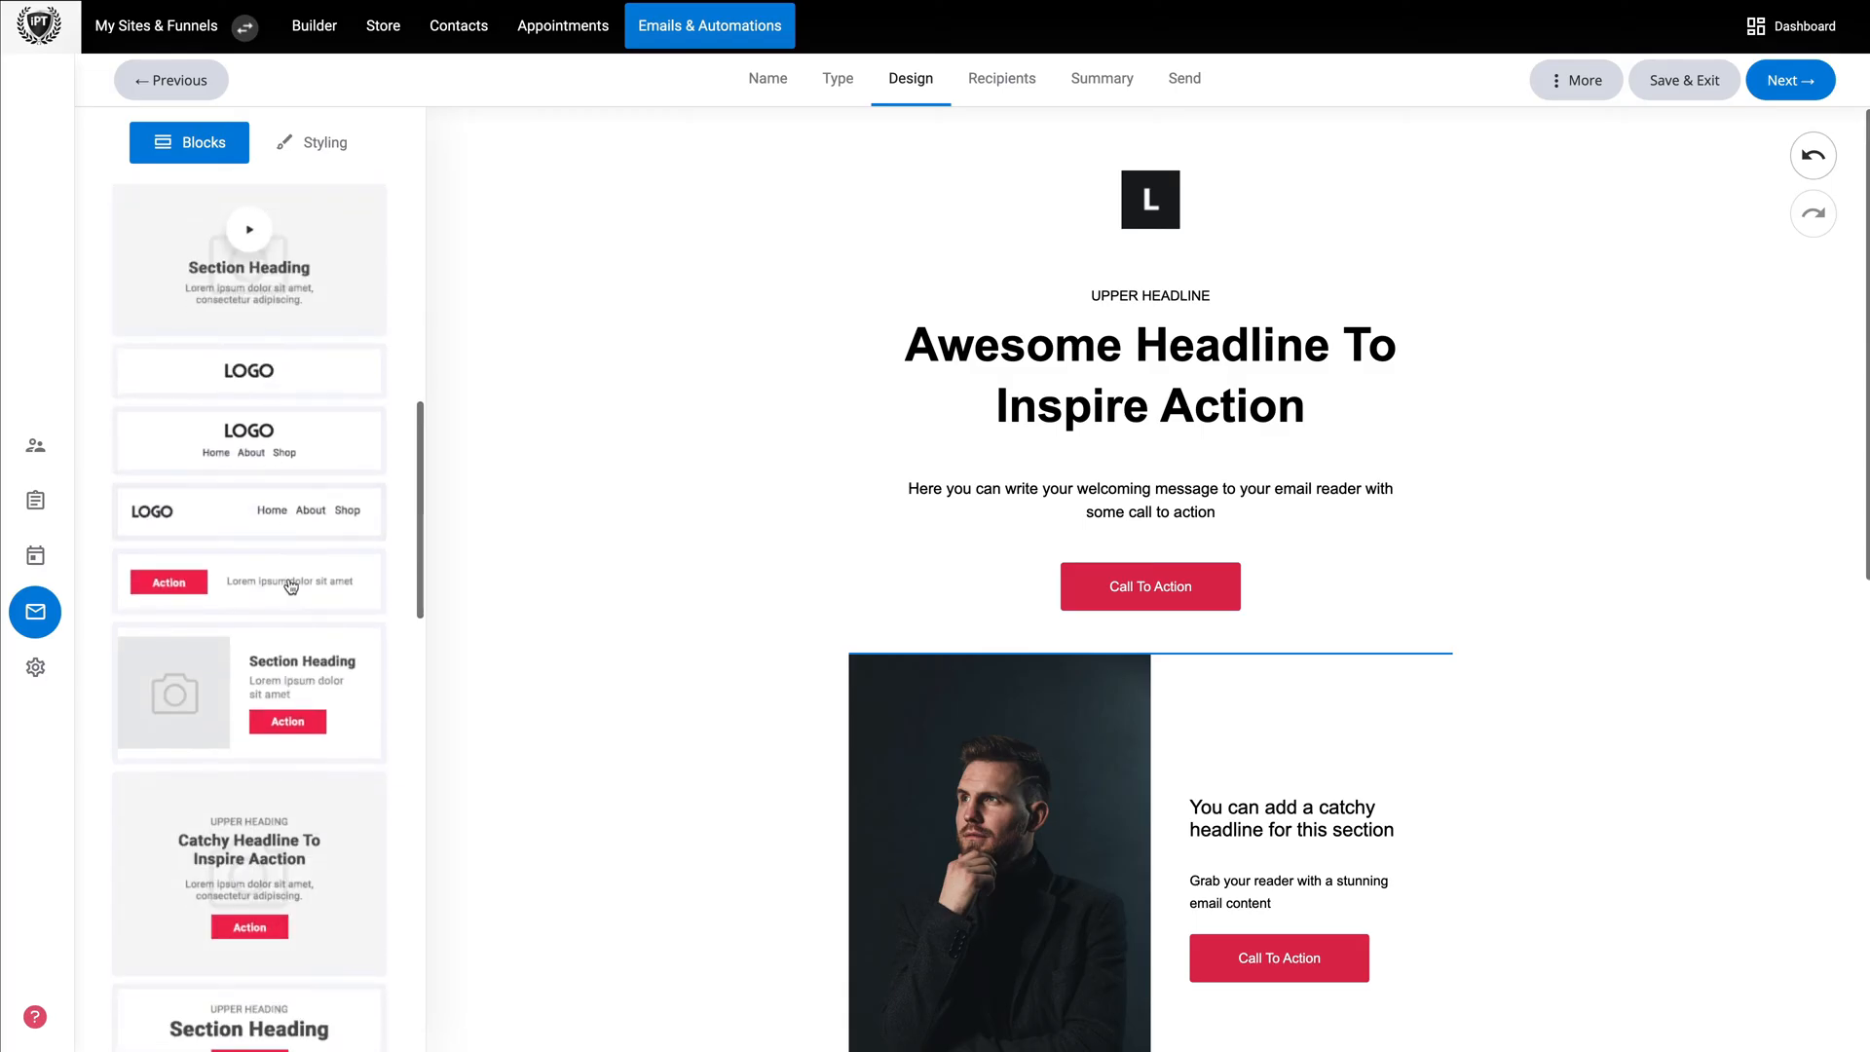
pyautogui.moveTo(287, 428); pyautogui.dragTo(1096, 511)
pyautogui.scroll(-8, 1096, 516)
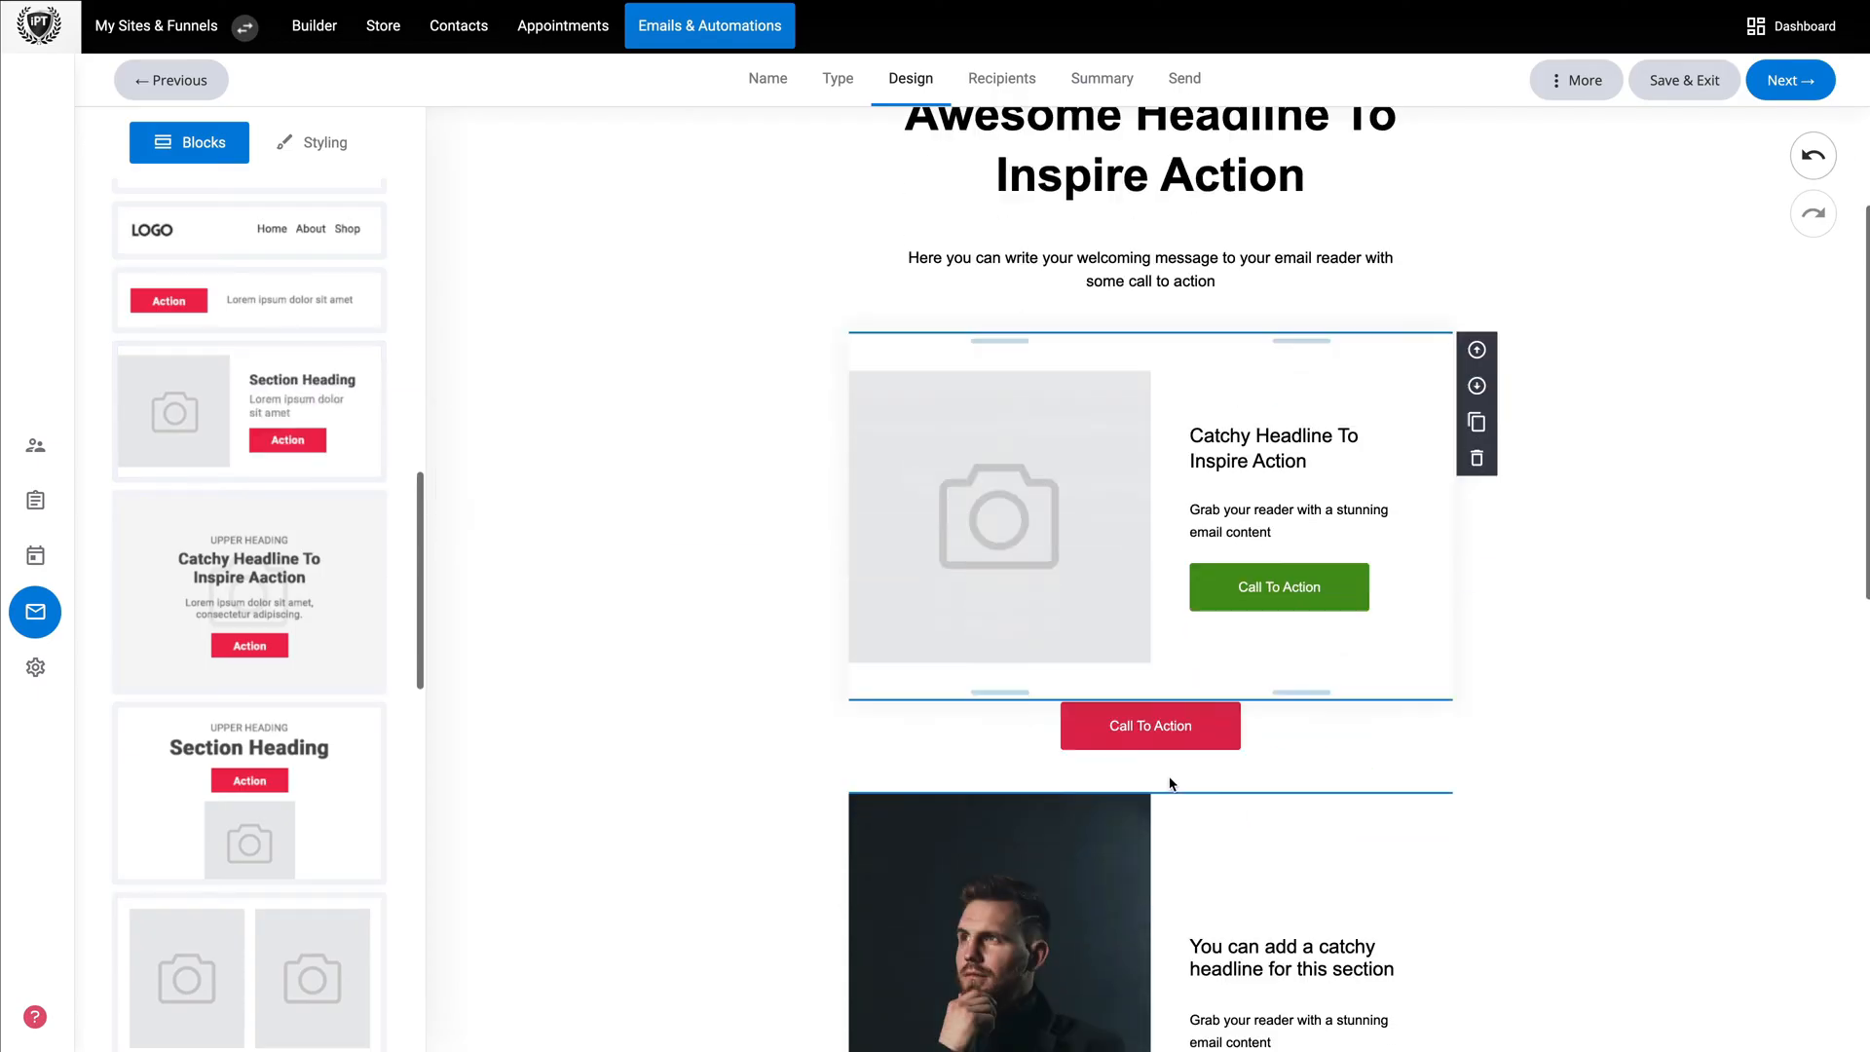
pyautogui.scroll(-5, 1172, 779)
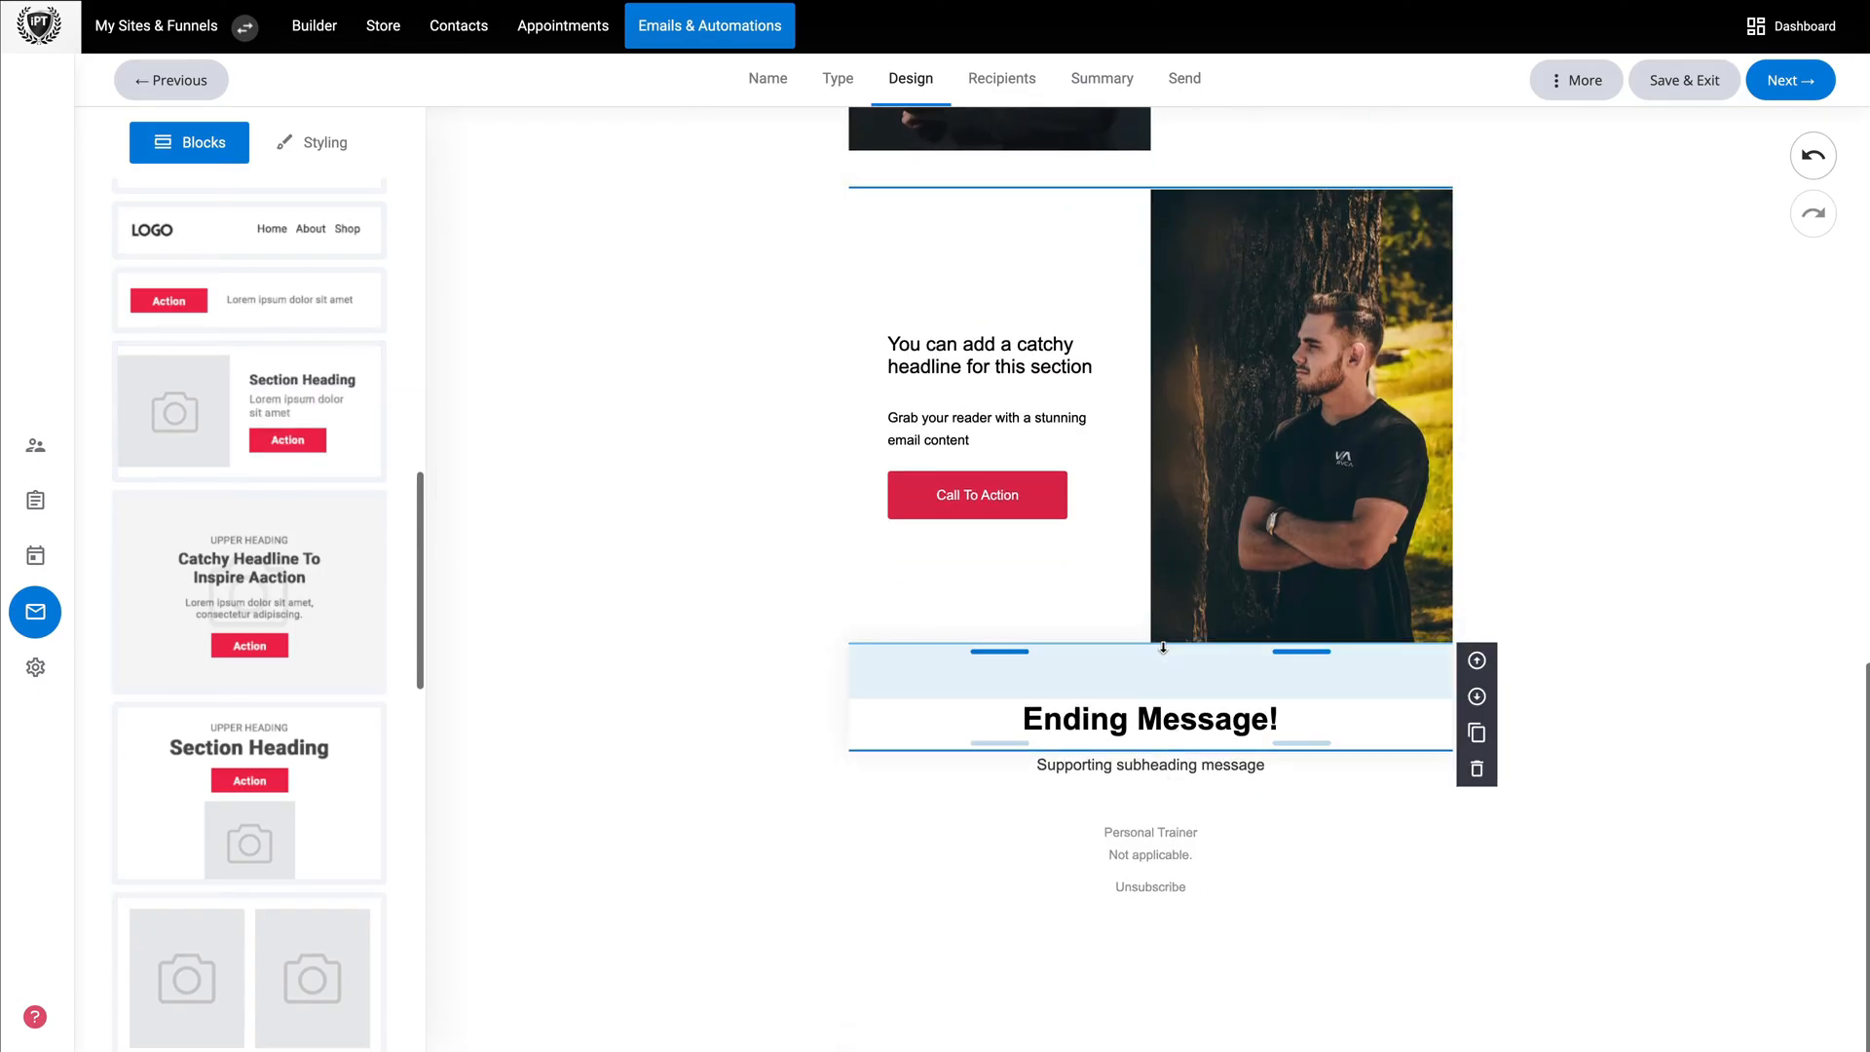
pyautogui.scroll(7, 1170, 770)
pyautogui.scroll(7, 1163, 648)
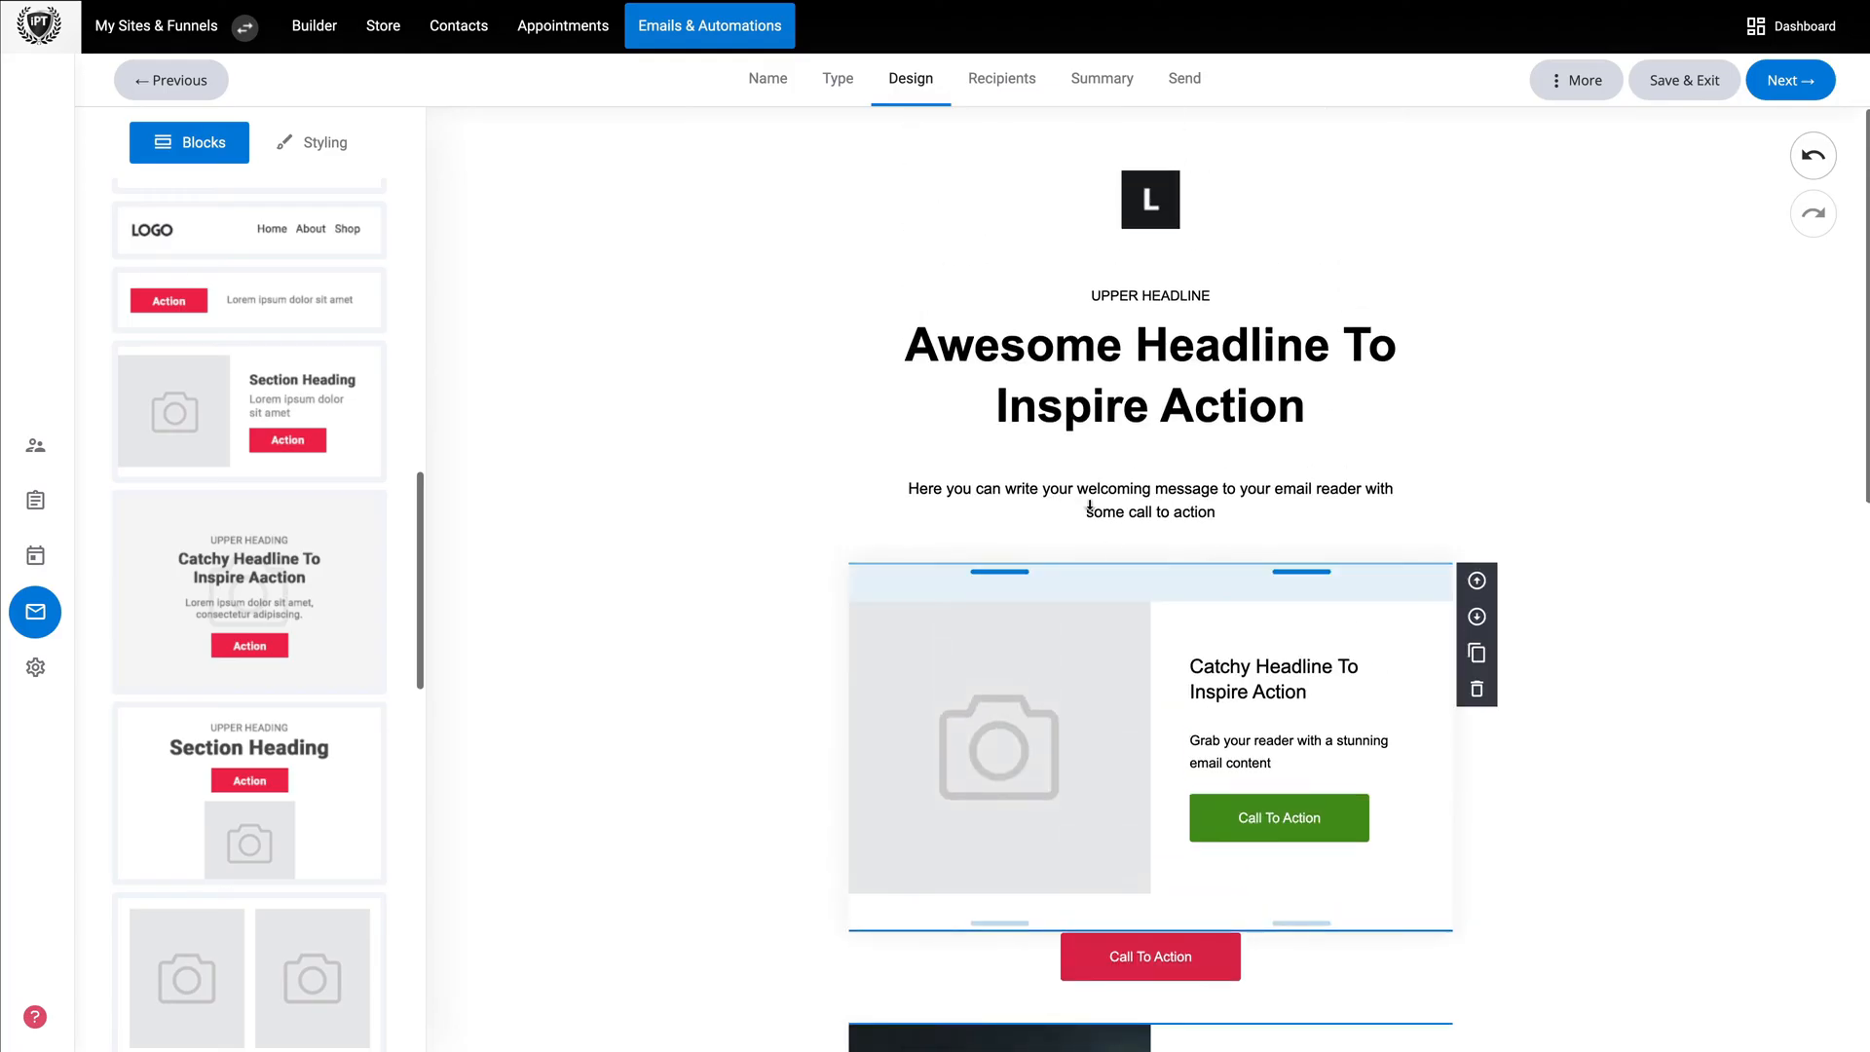
# Choose the Default list as the campaign's recipients and continue to the campaign summary
pyautogui.click(990, 88)
pyautogui.click(1007, 462)
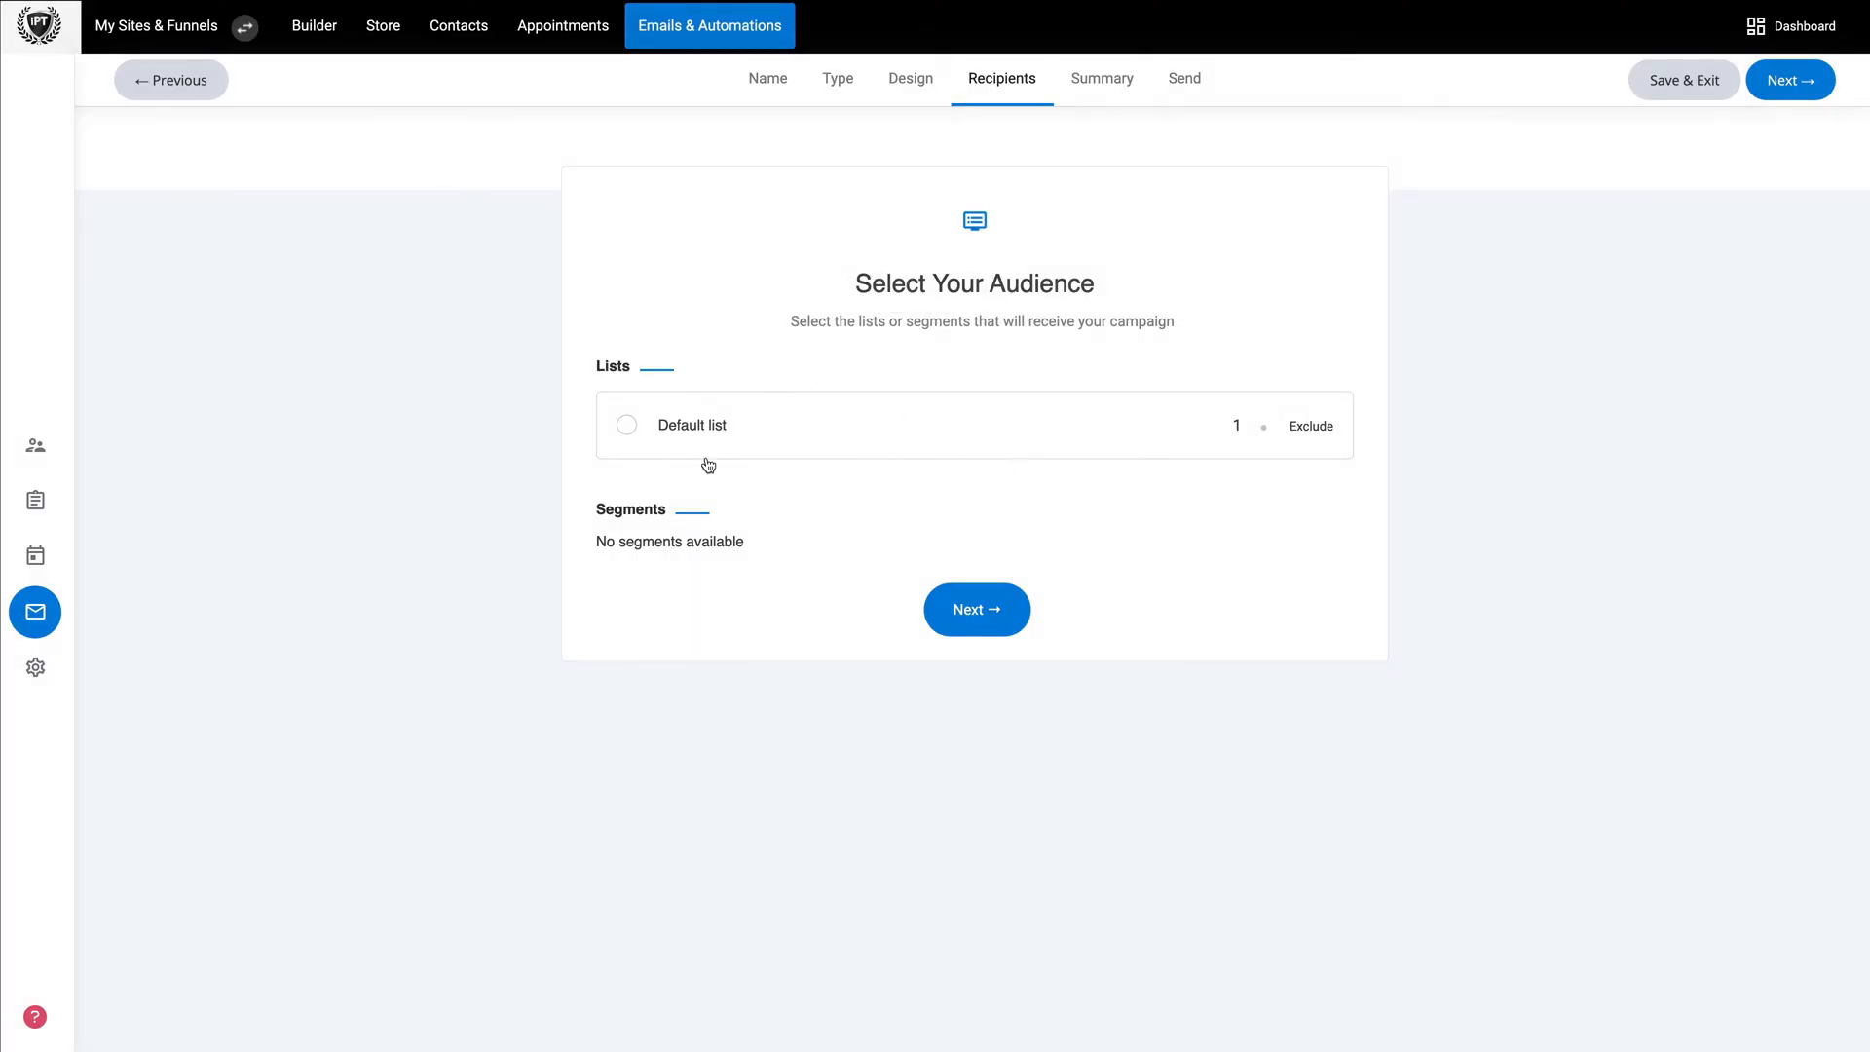
pyautogui.click(625, 434)
pyautogui.click(992, 600)
# Review the campaign's subject, sender, recipient and content settings, leave the fields blank, and save and exit the campaign
pyautogui.scroll(-2, 735, 618)
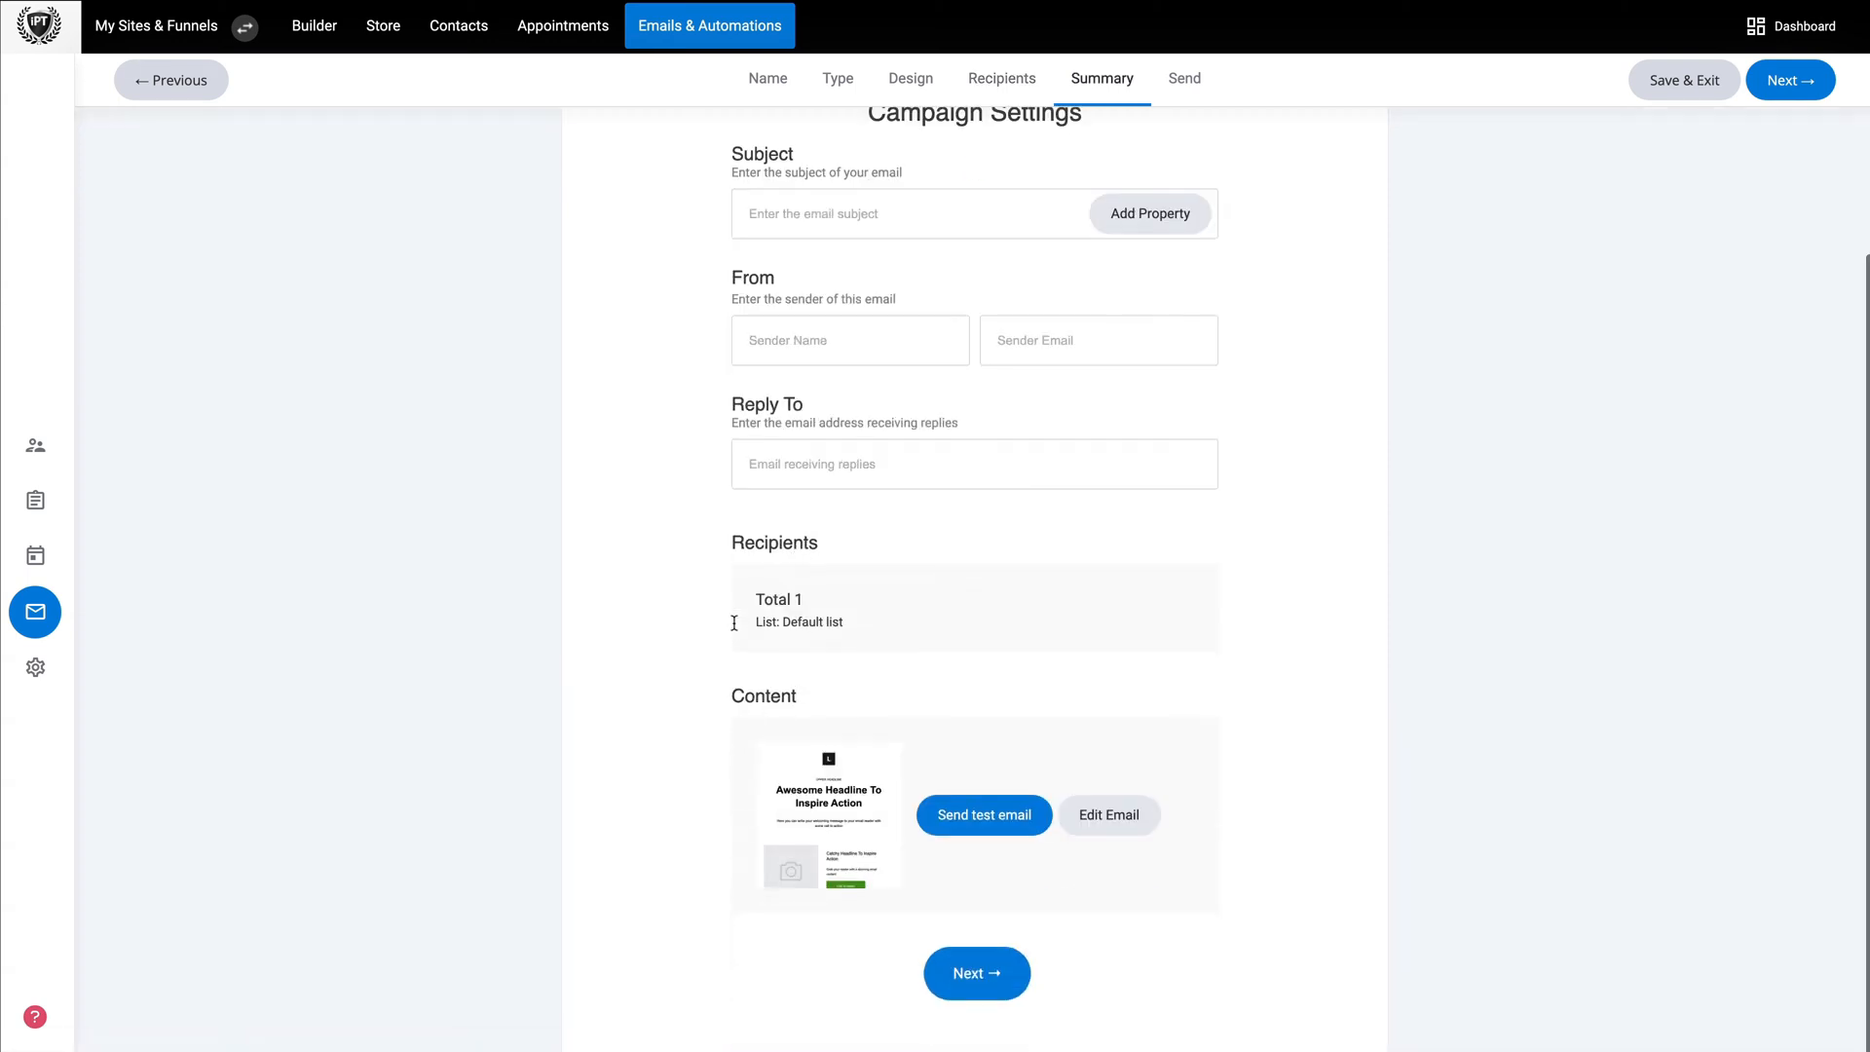
pyautogui.scroll(2, 734, 624)
pyautogui.scroll(1, 736, 629)
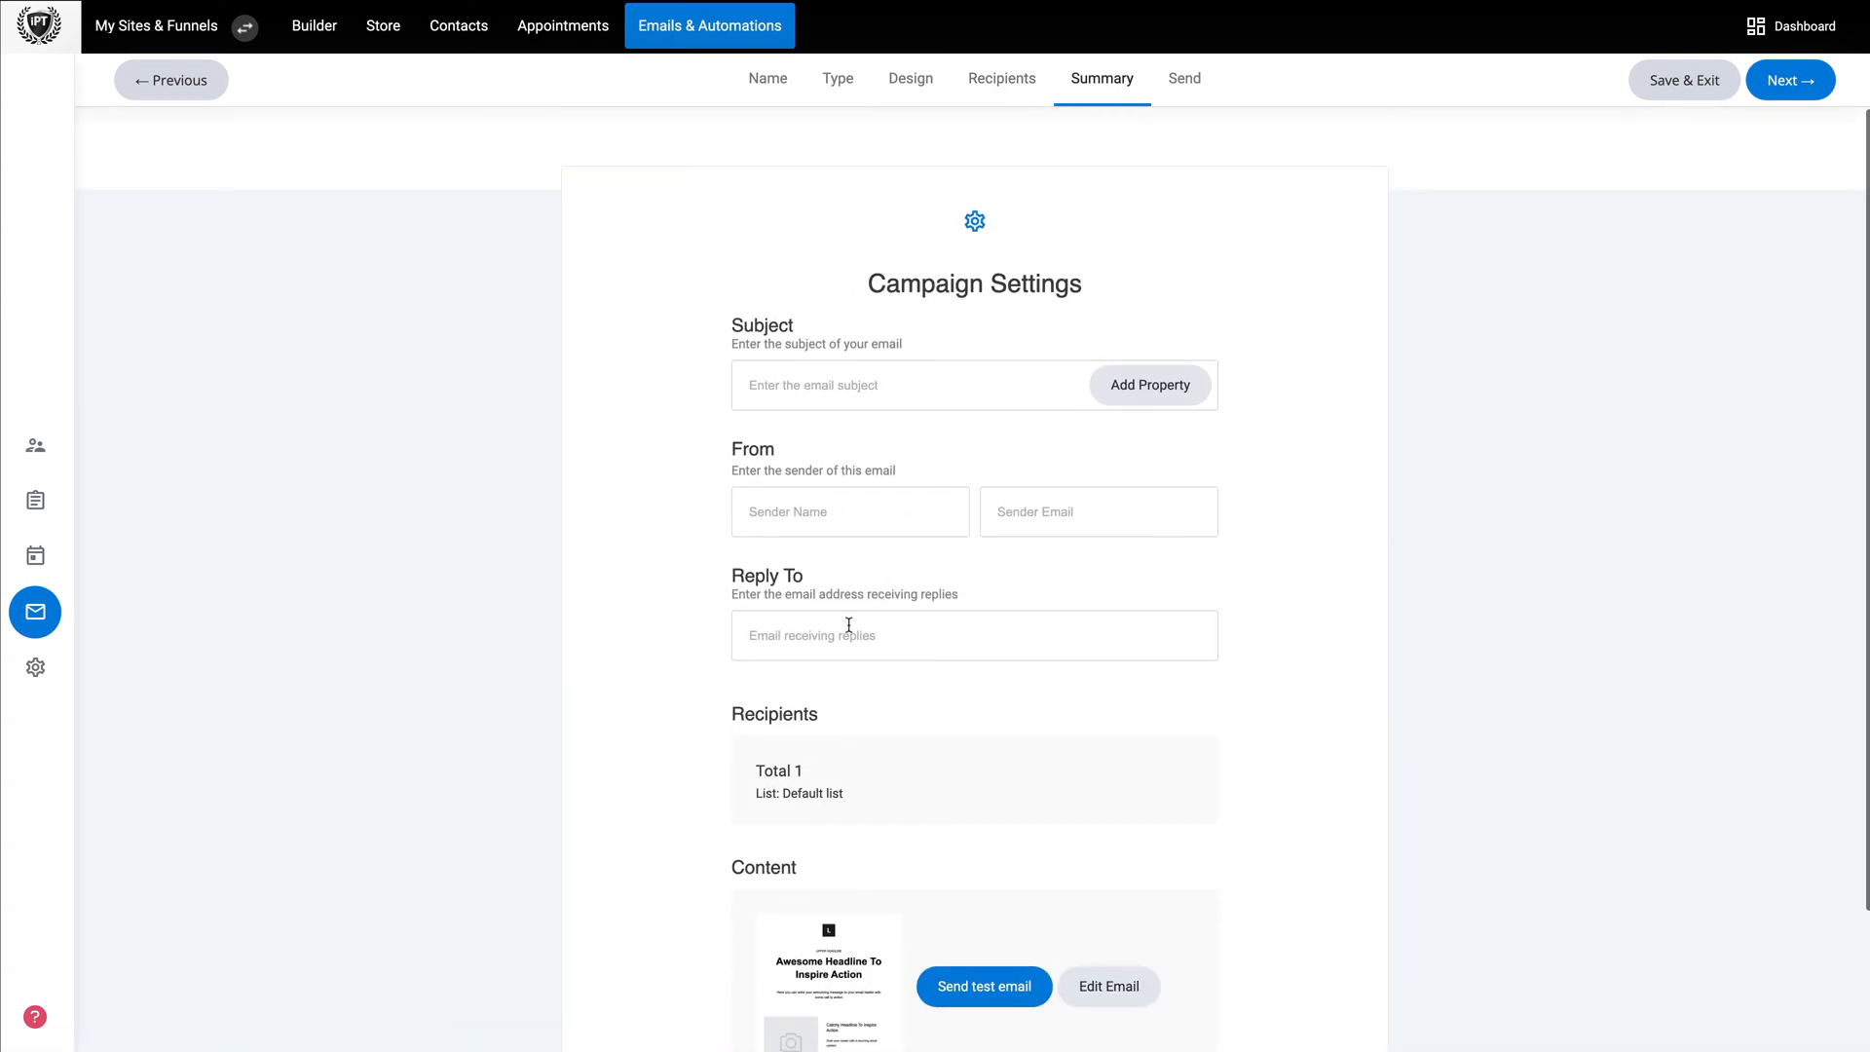
pyautogui.scroll(-2, 908, 596)
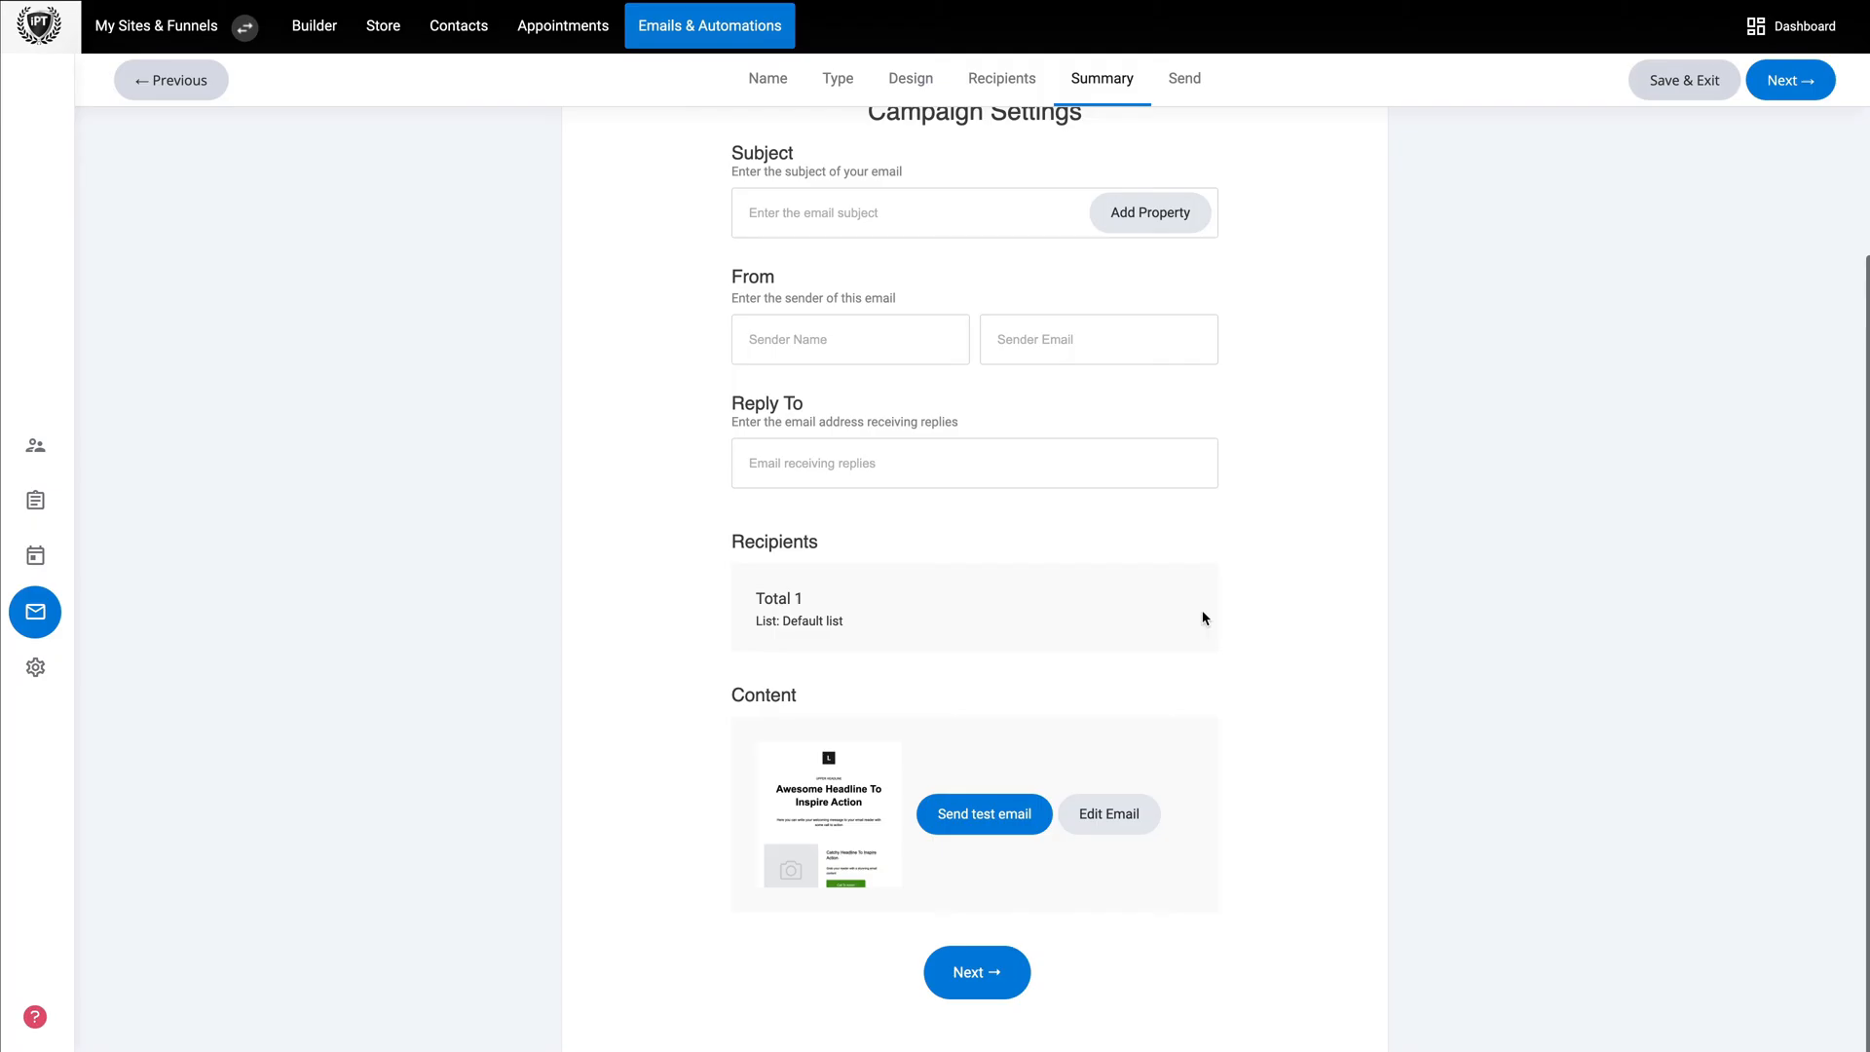
pyautogui.click(1663, 78)
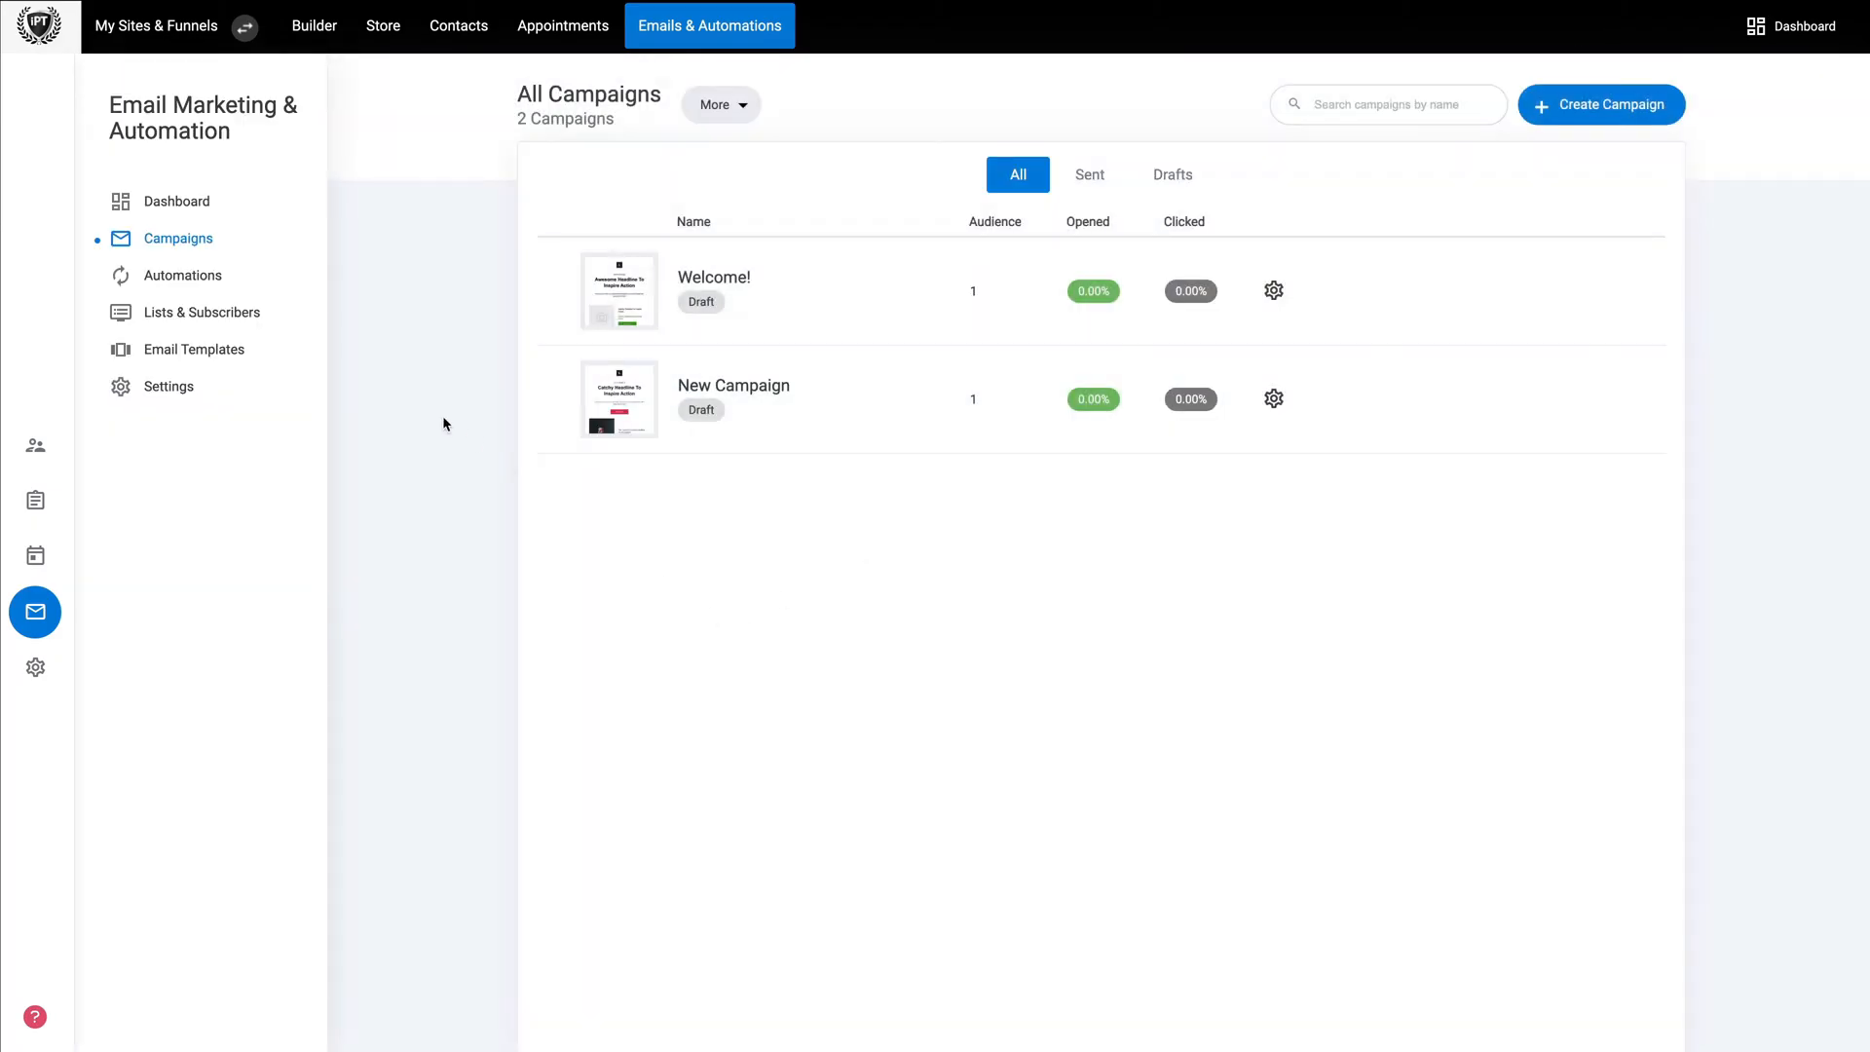
# Create an automation from the Abandoned Cart Automation template and name it "Cart-1"
pyautogui.click(192, 282)
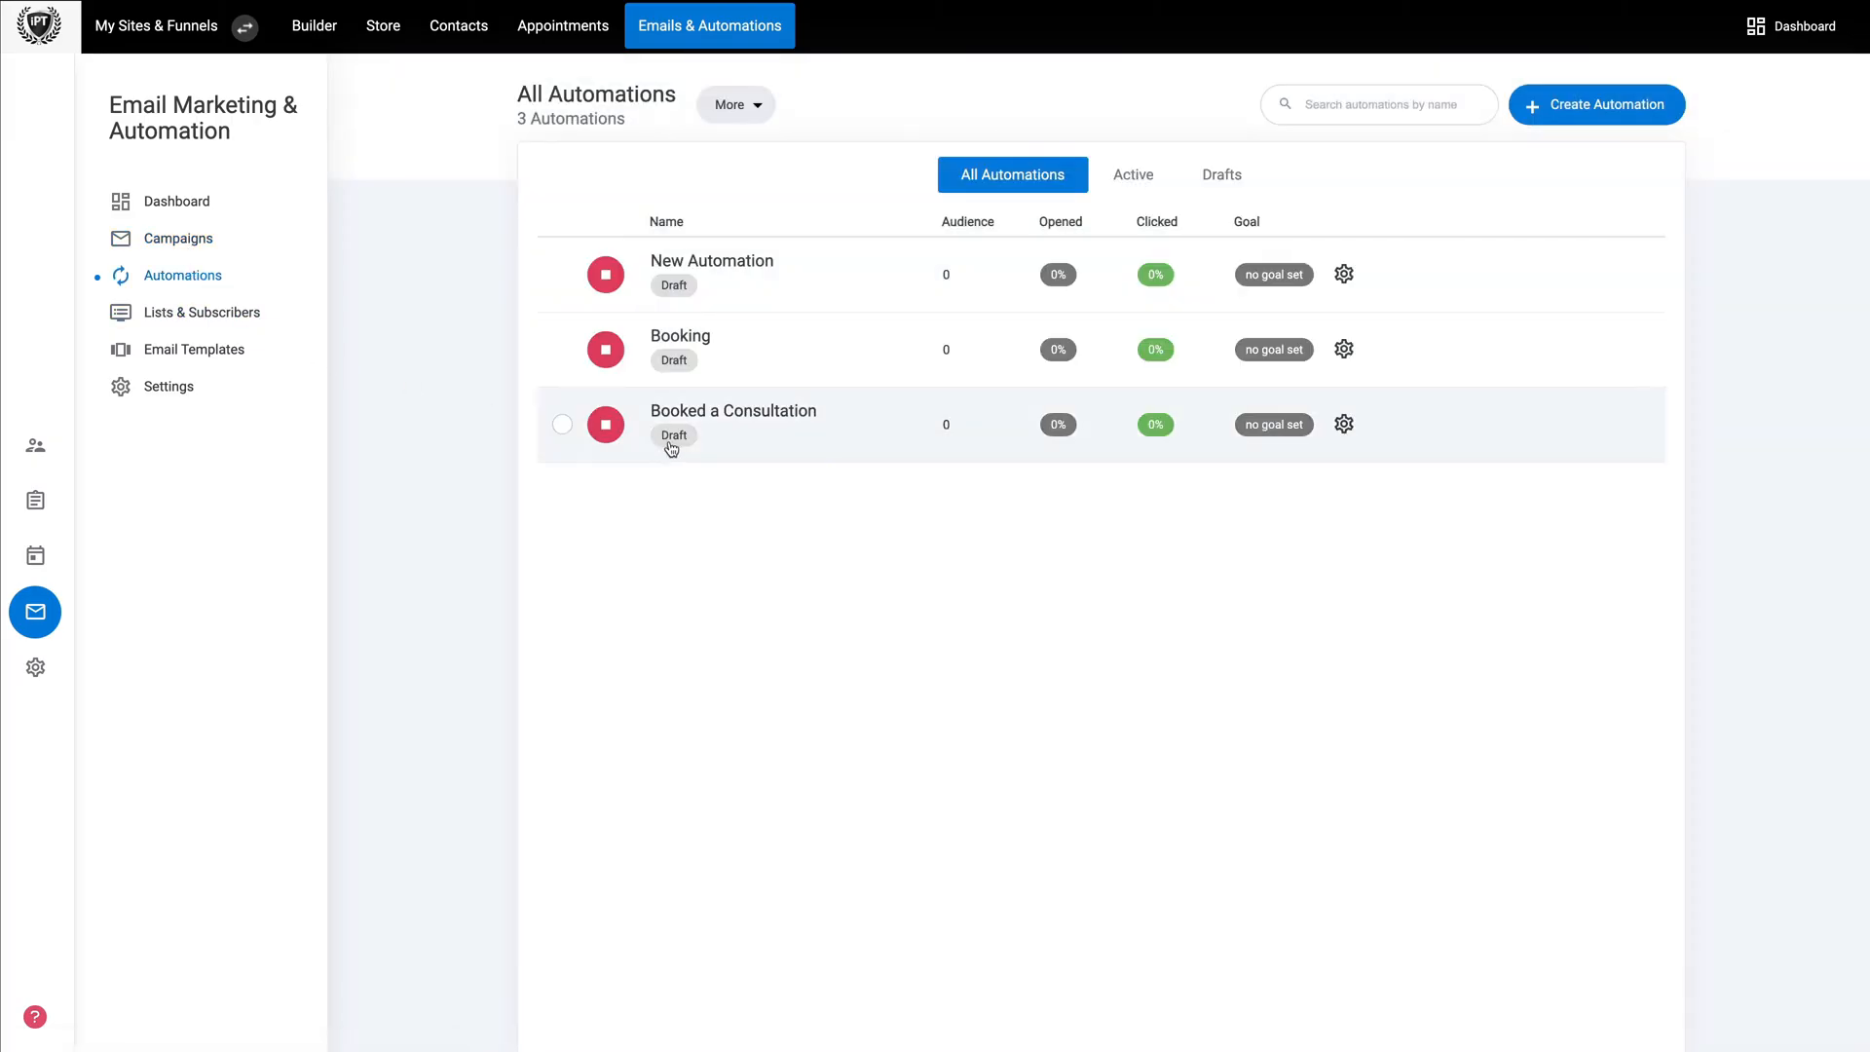
pyautogui.click(1572, 106)
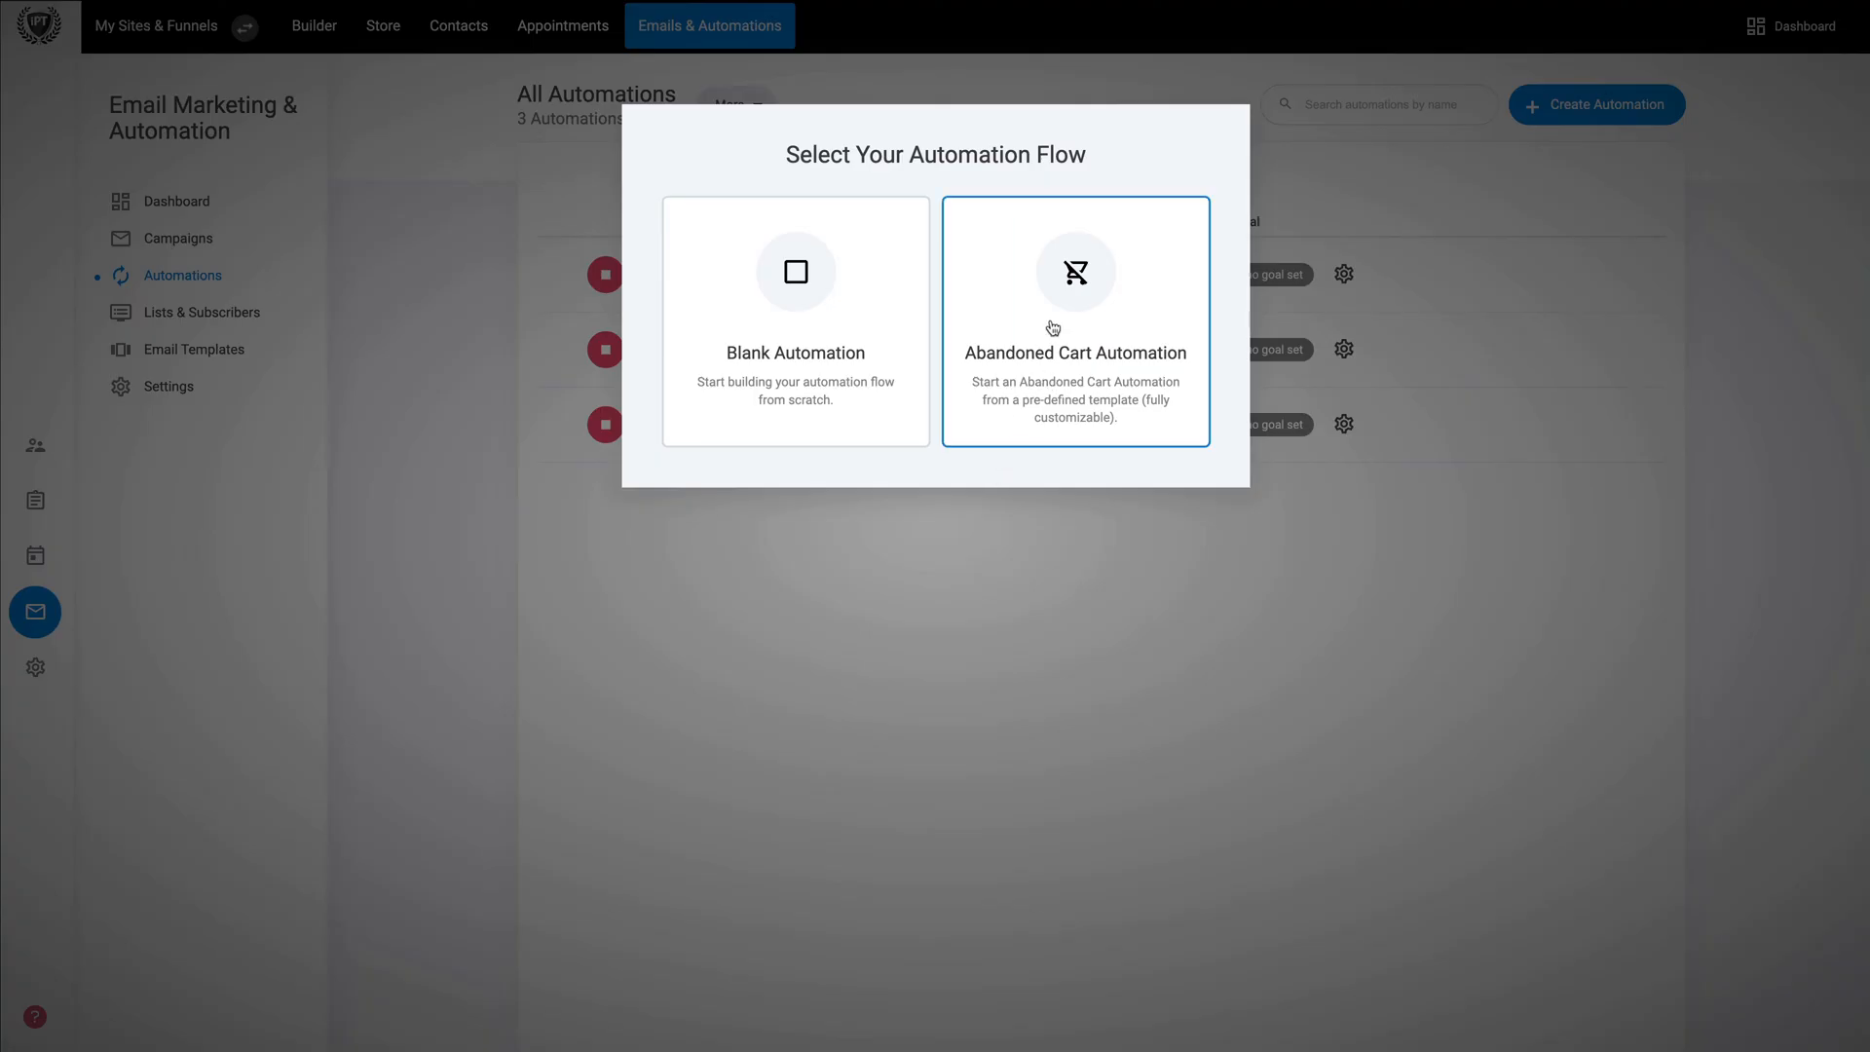
pyautogui.click(1070, 296)
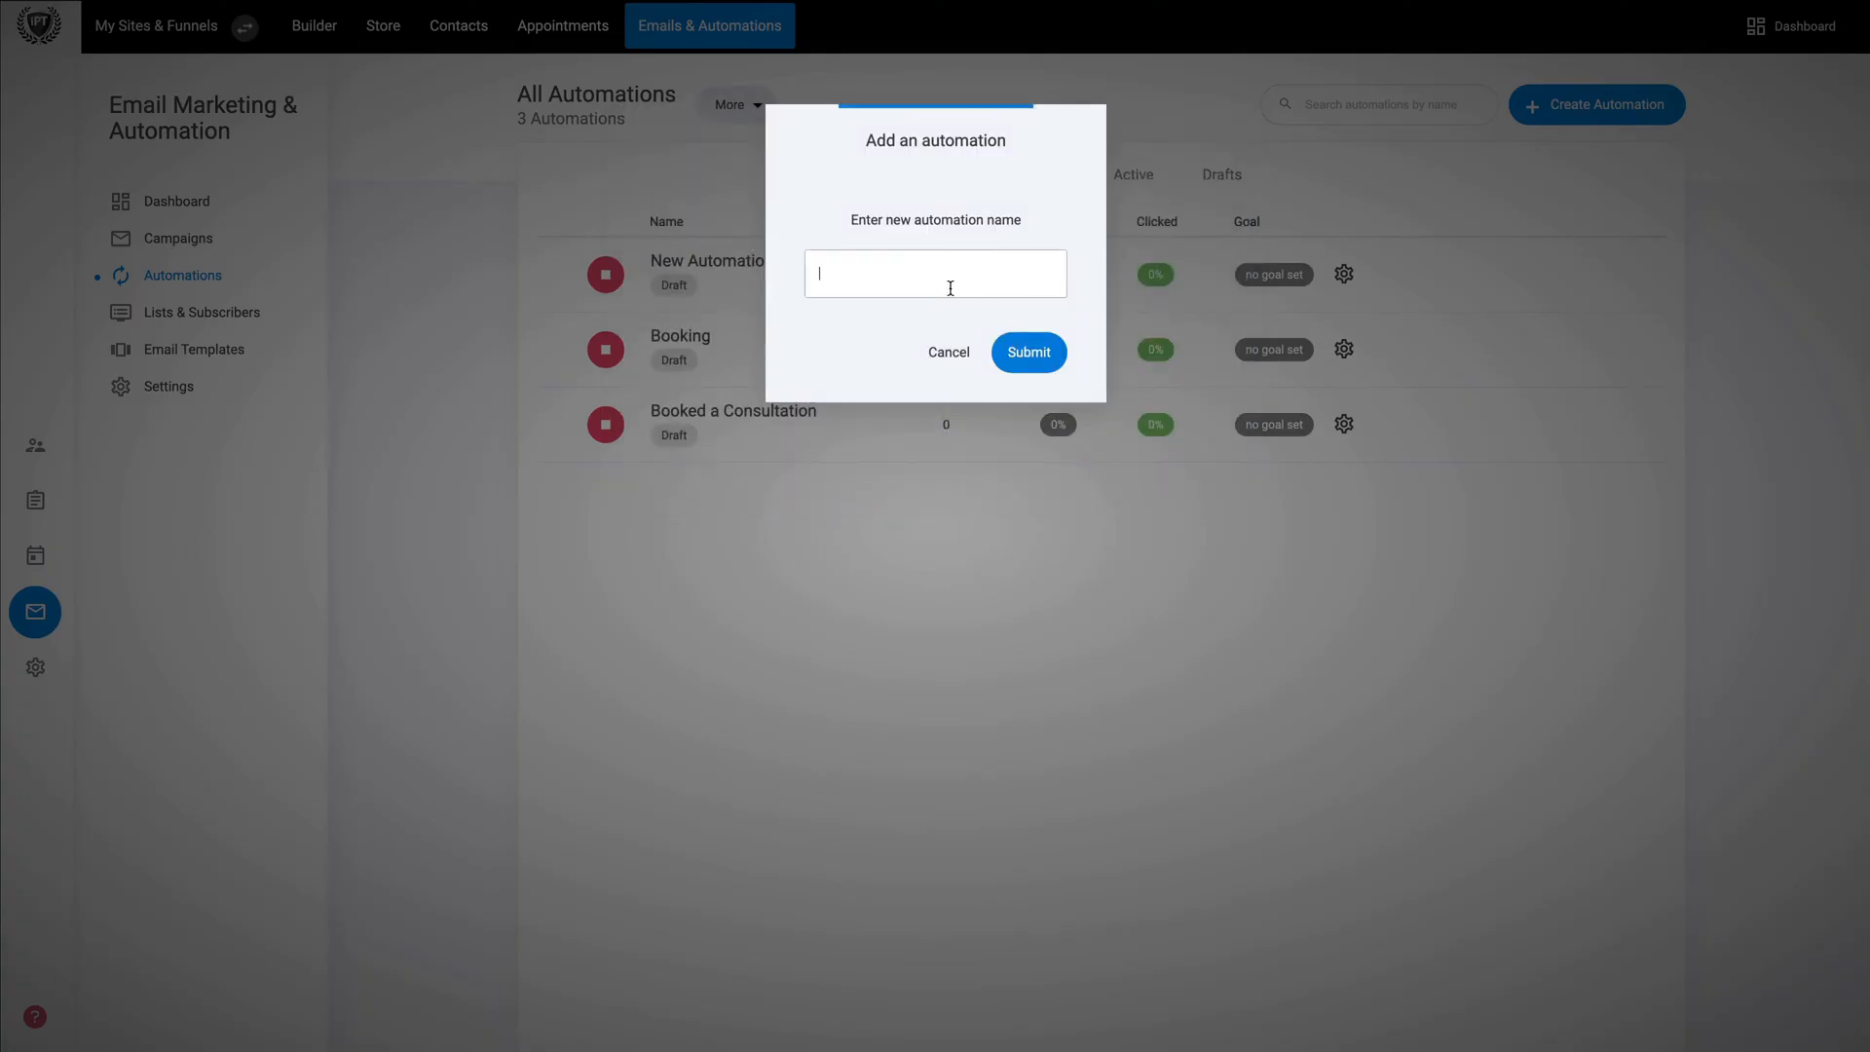
pyautogui.write('Cart-1')
pyautogui.click(1020, 353)
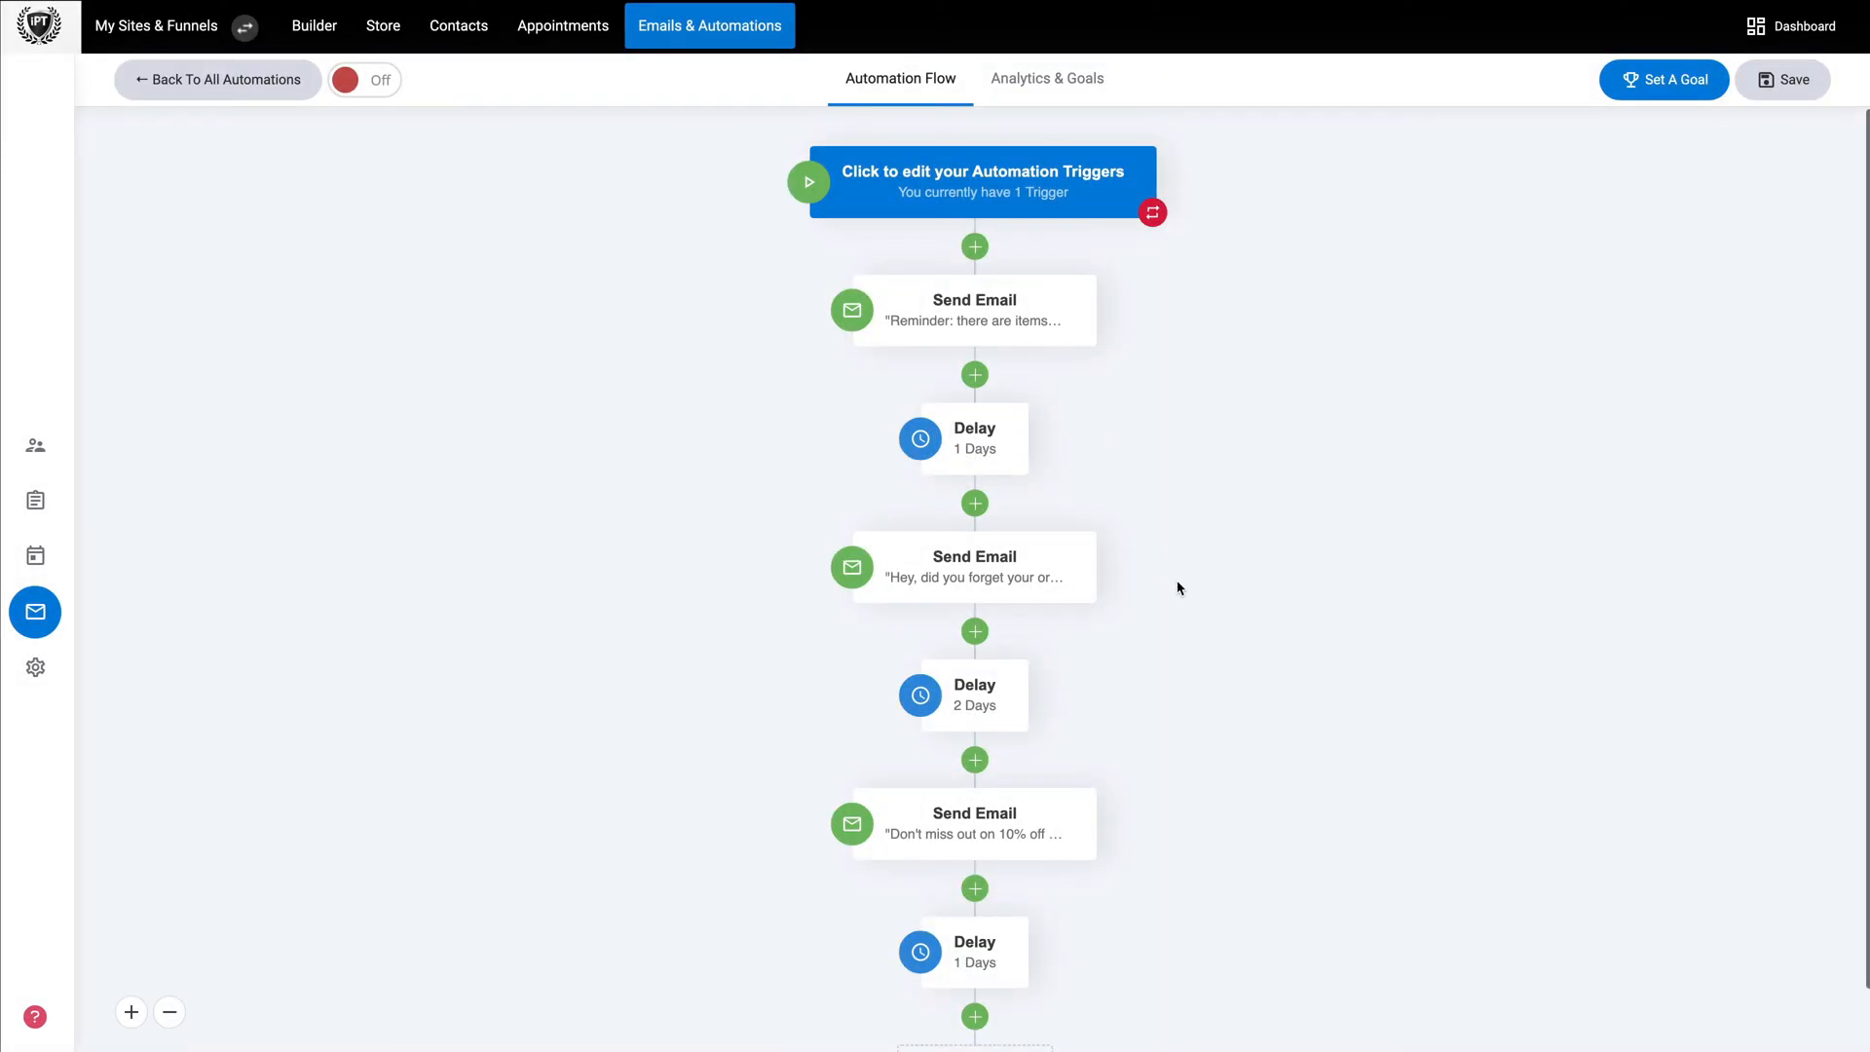
# Examine the abandoned cart automation flow from its trigger through the emails and delays to the flow end
pyautogui.scroll(-1, 1177, 588)
pyautogui.scroll(1, 1195, 543)
pyautogui.scroll(-1, 1169, 592)
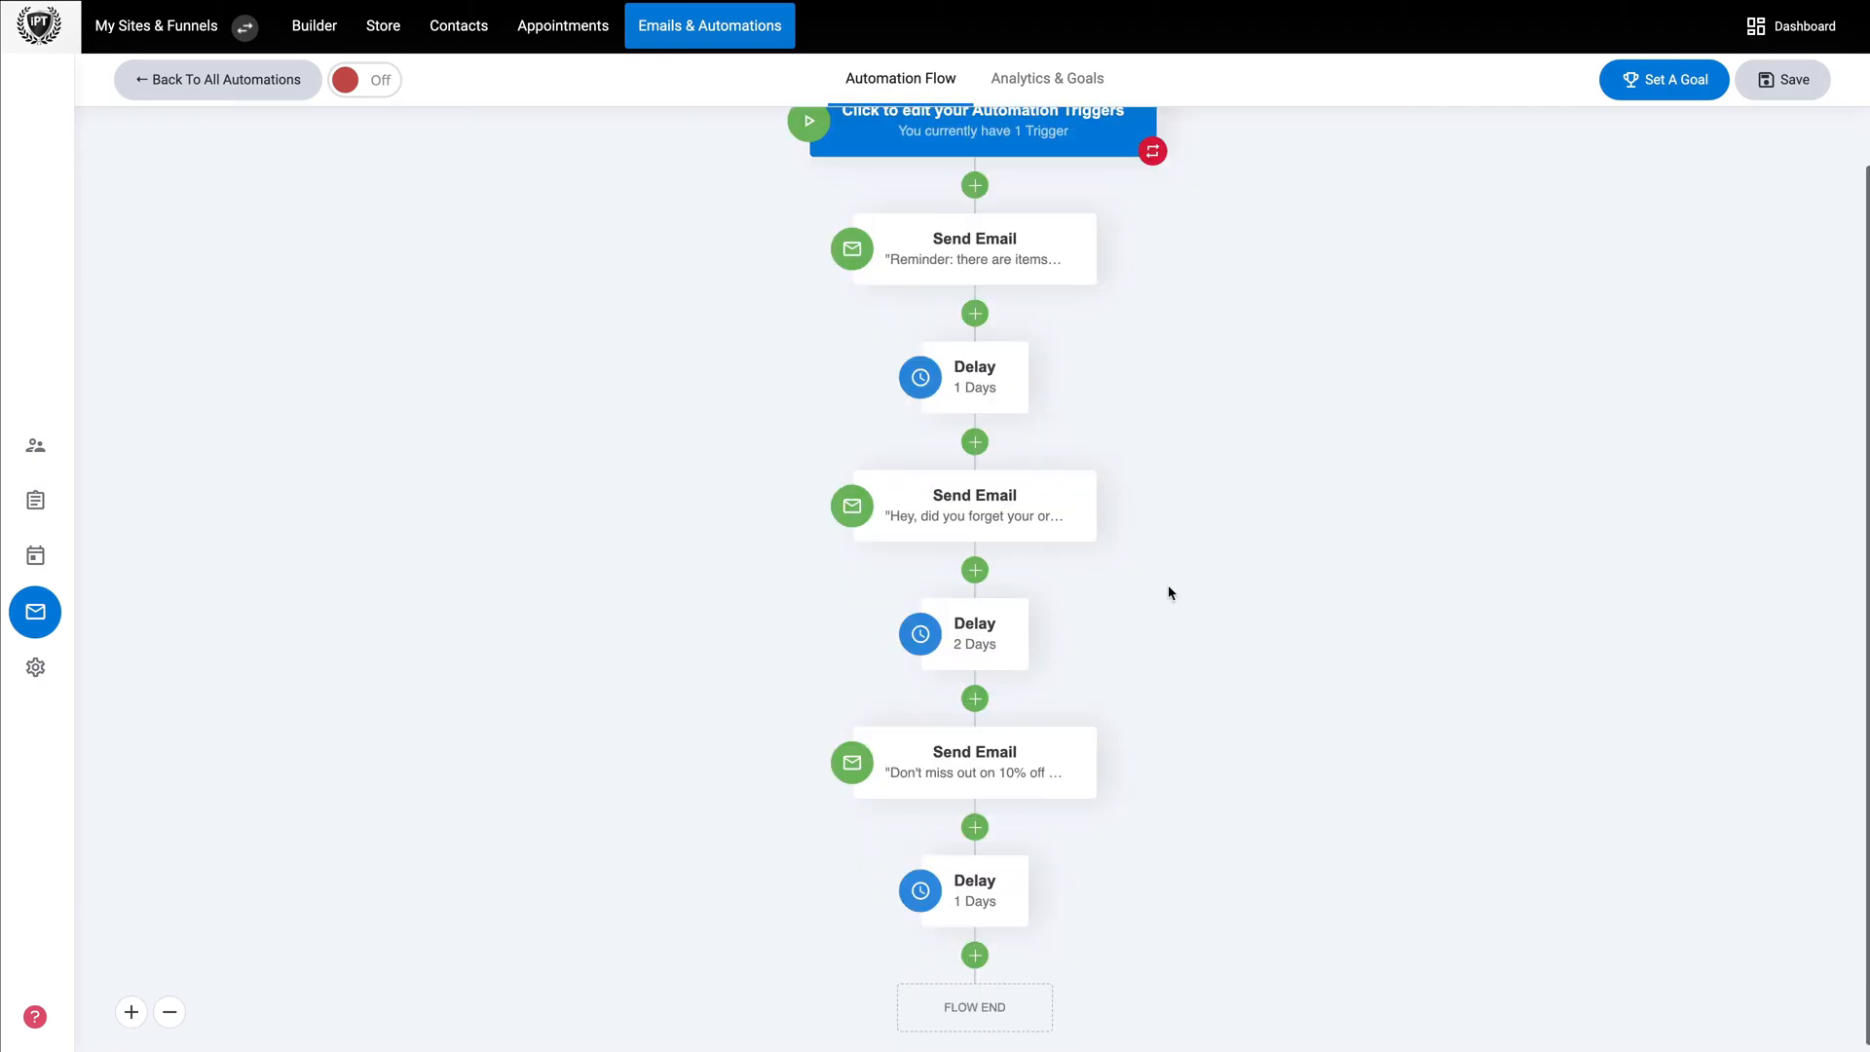
pyautogui.scroll(1, 1166, 565)
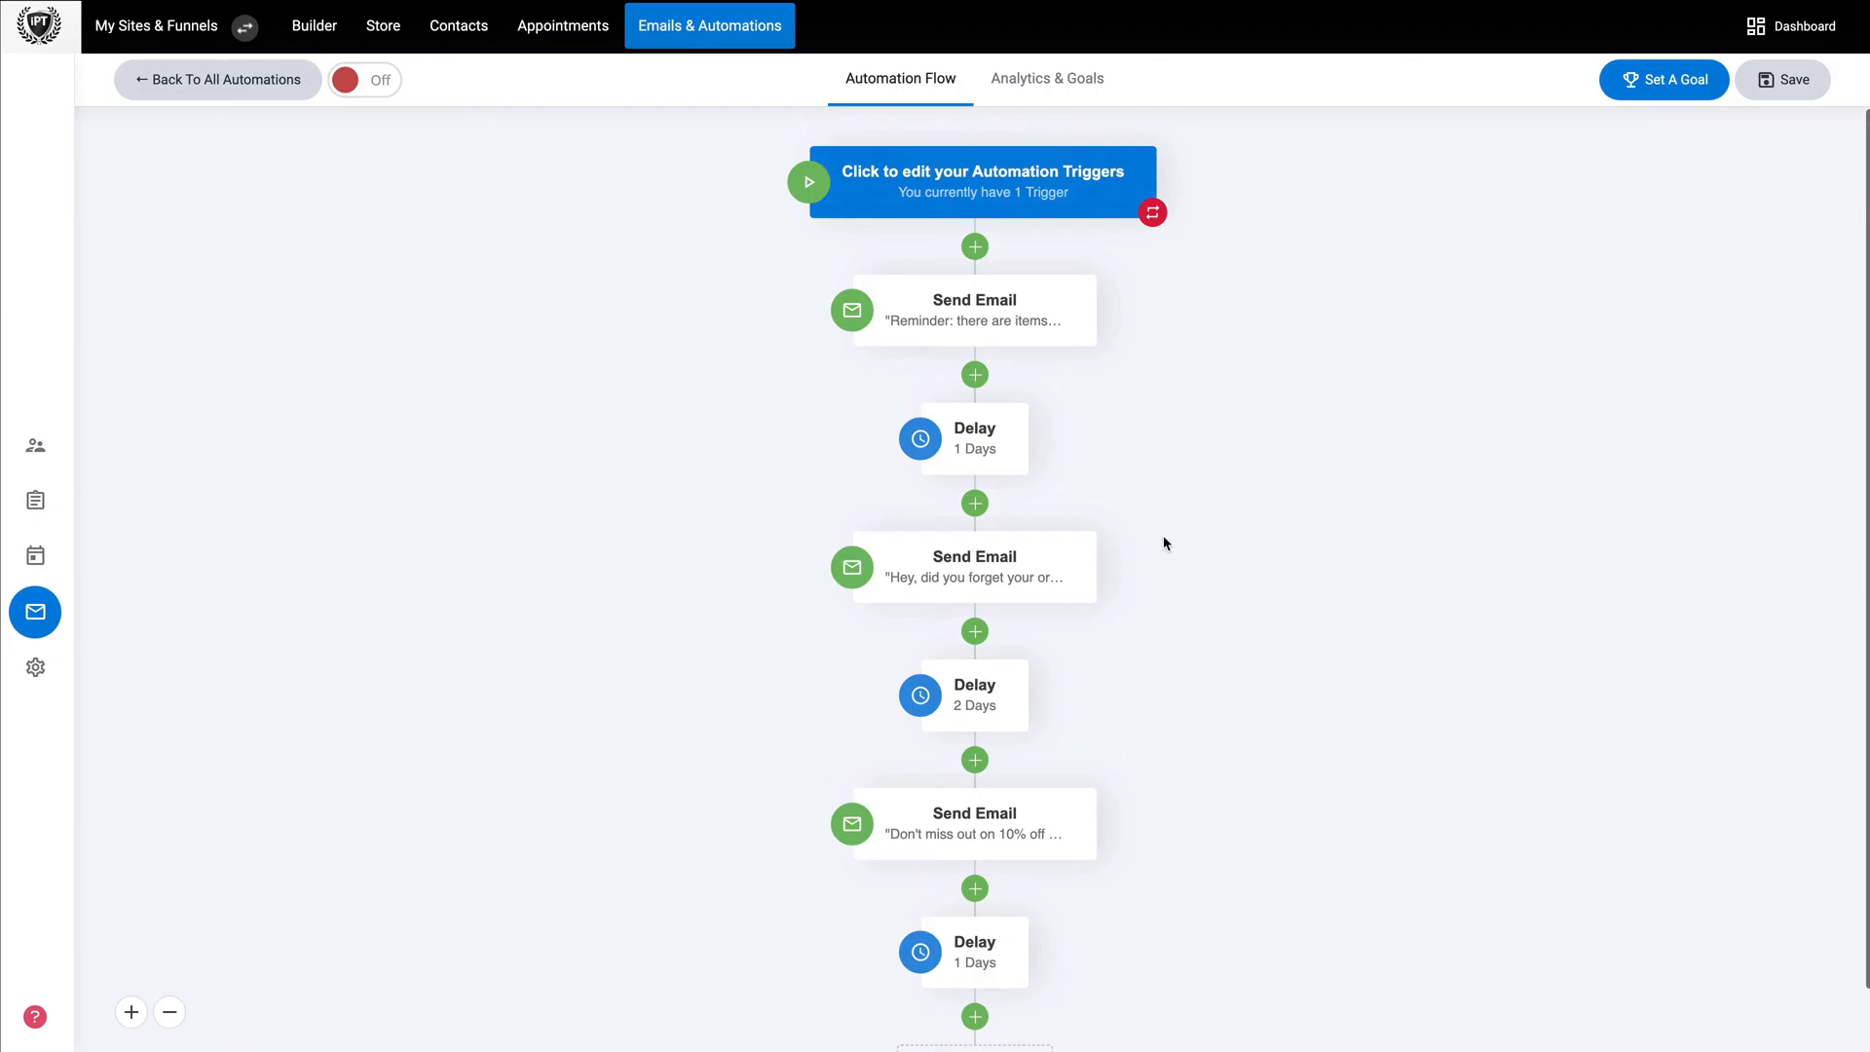
pyautogui.scroll(-1, 1165, 540)
pyautogui.scroll(1, 1162, 560)
# Review the step types that can be inserted between the trigger and the first email, and close the list without adding one
pyautogui.click(975, 248)
pyautogui.scroll(-2, 962, 441)
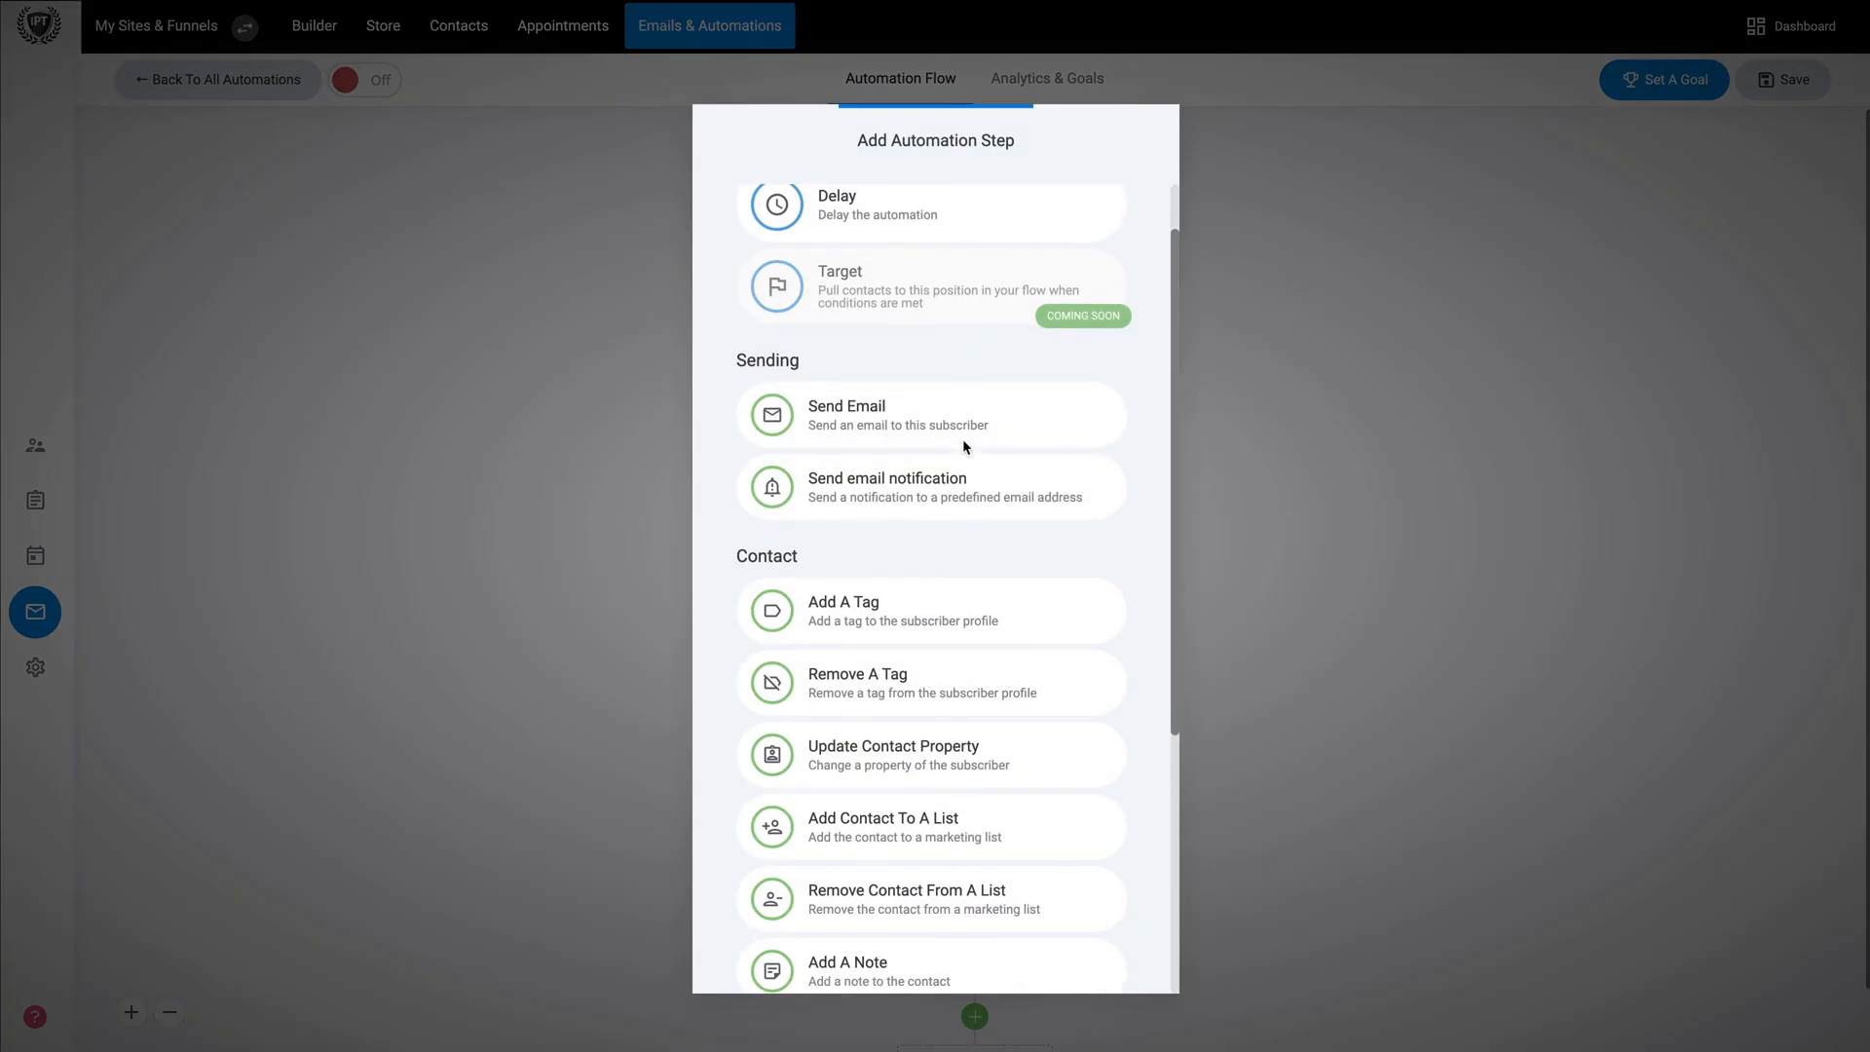
pyautogui.scroll(2, 963, 441)
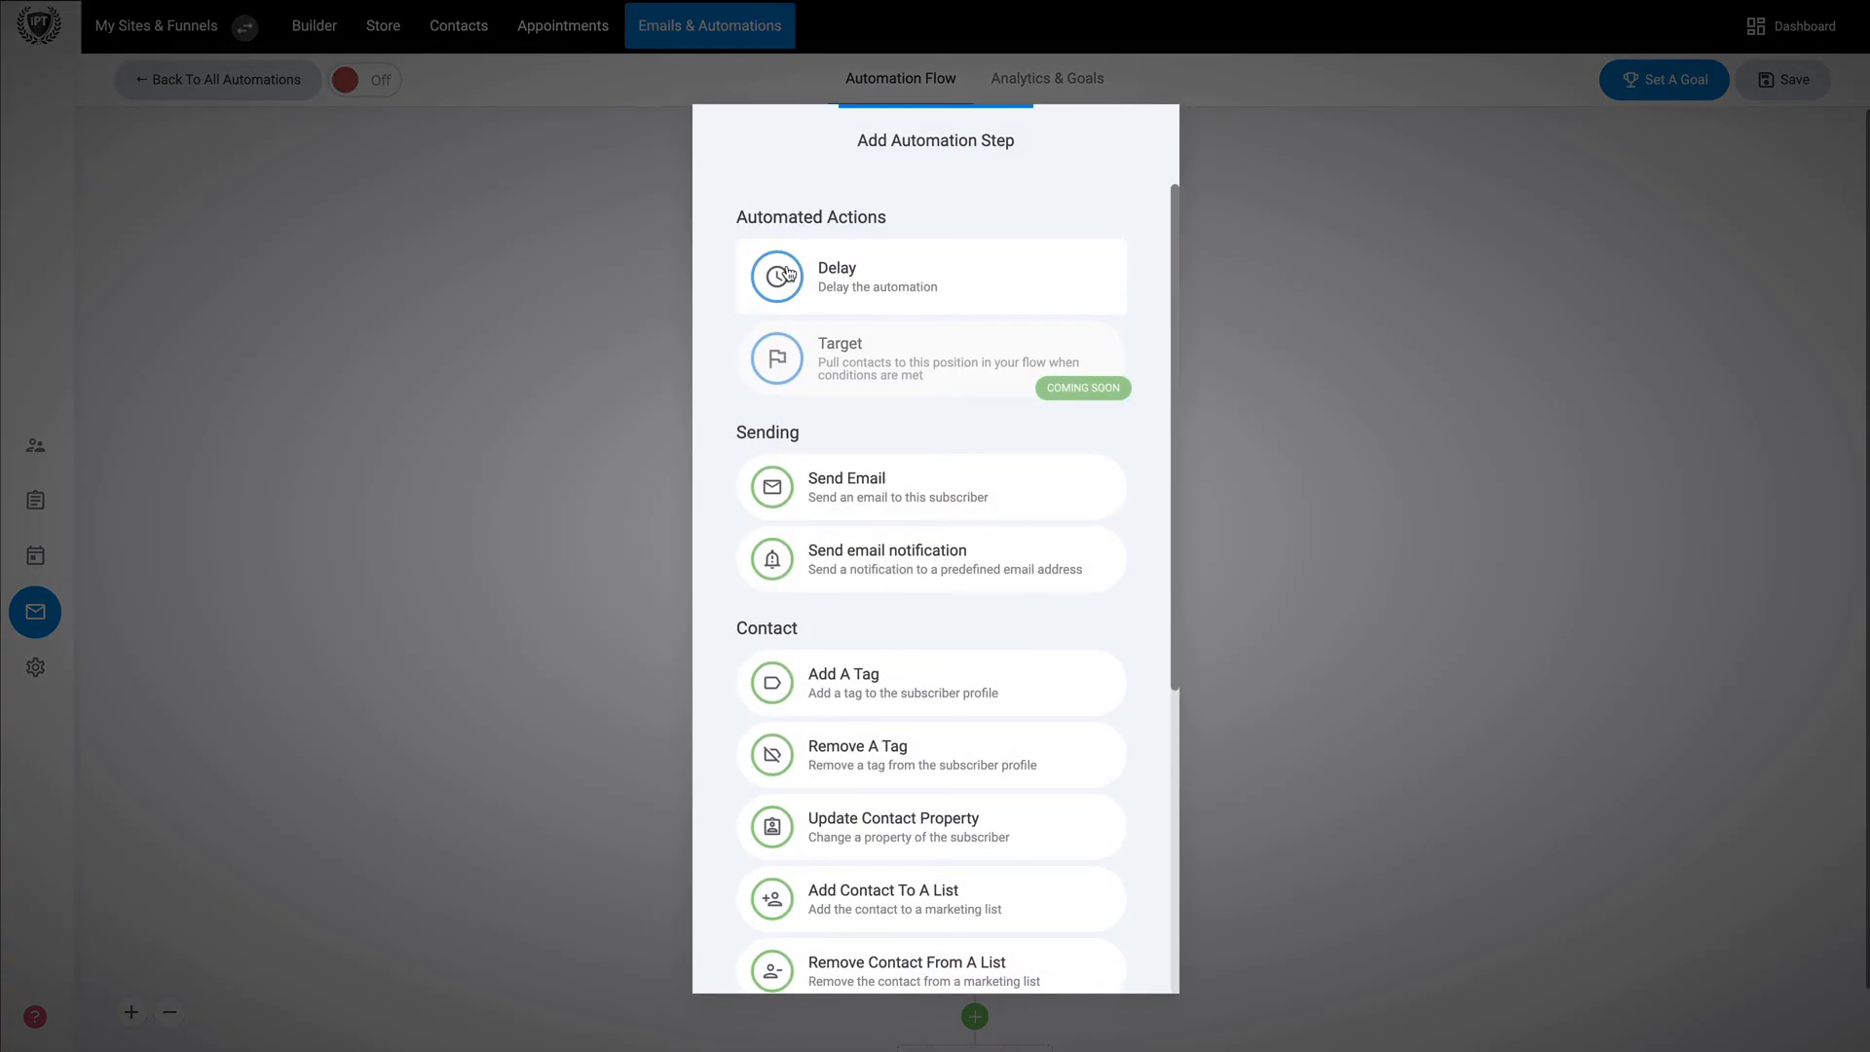
pyautogui.scroll(-2, 955, 431)
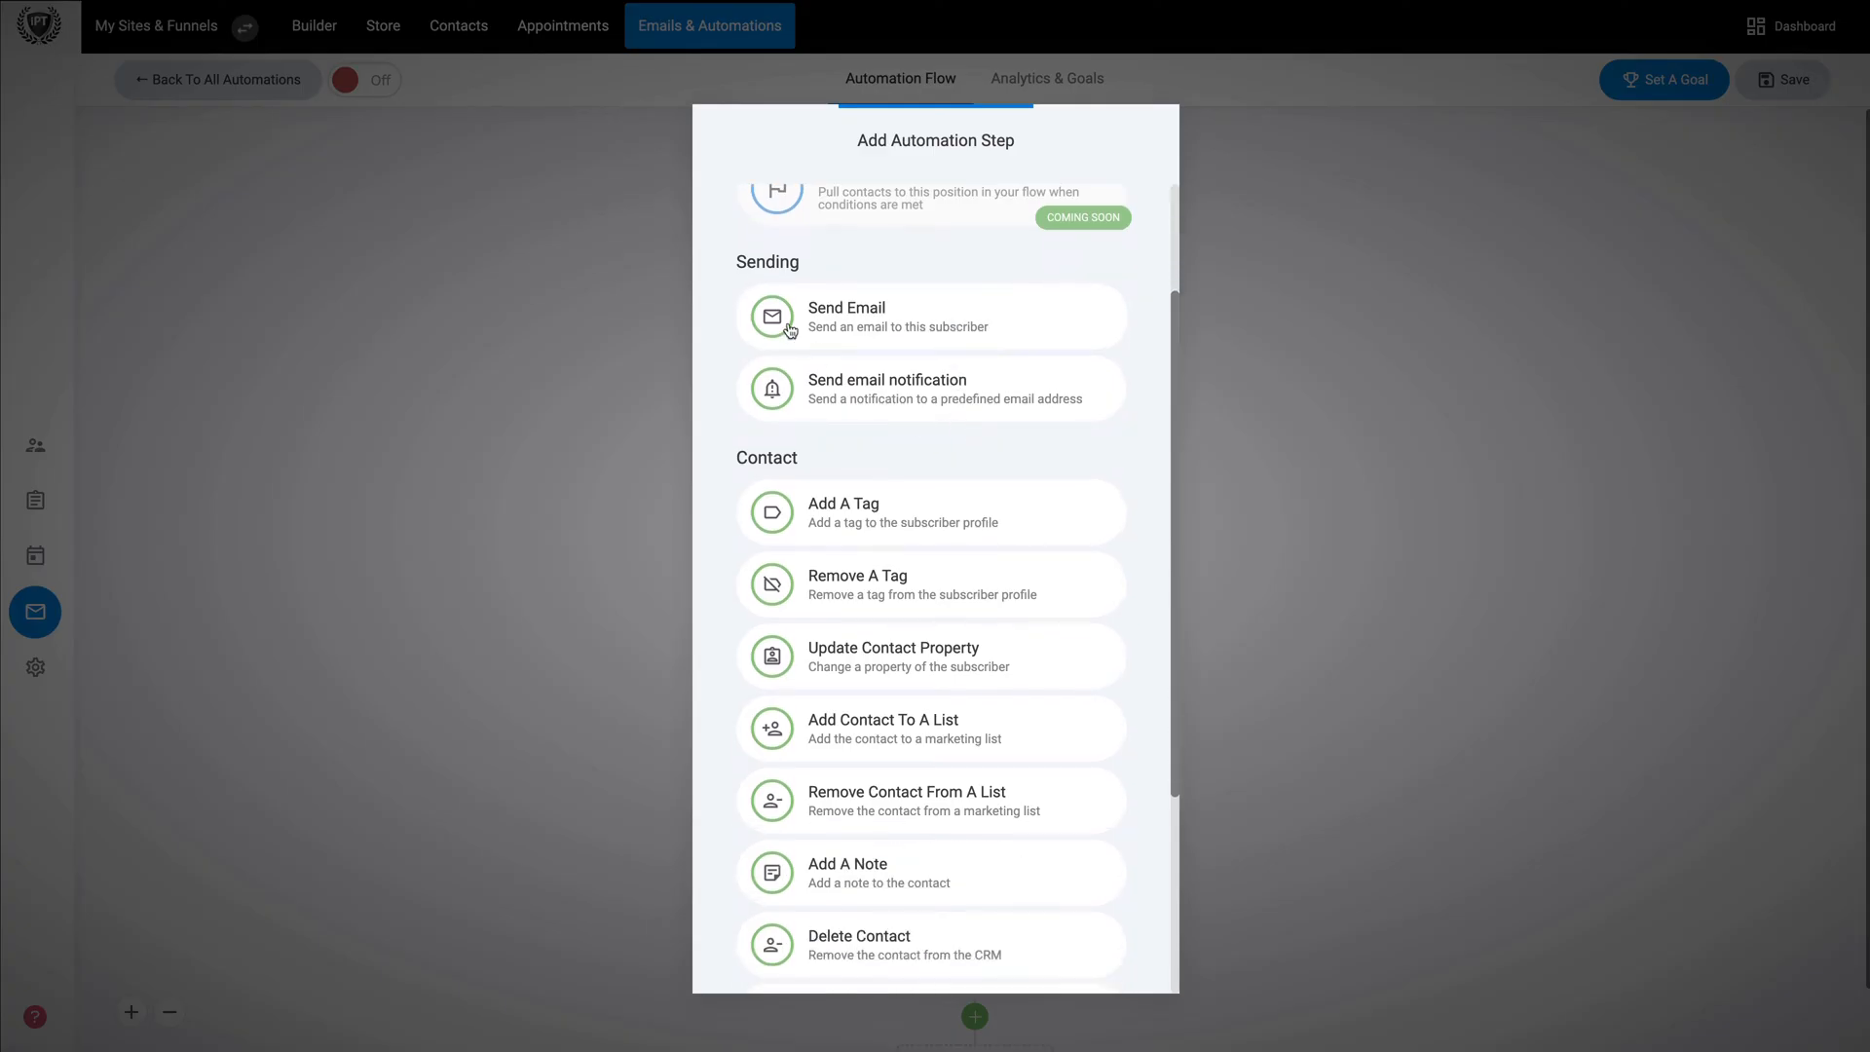
pyautogui.scroll(-3, 1048, 539)
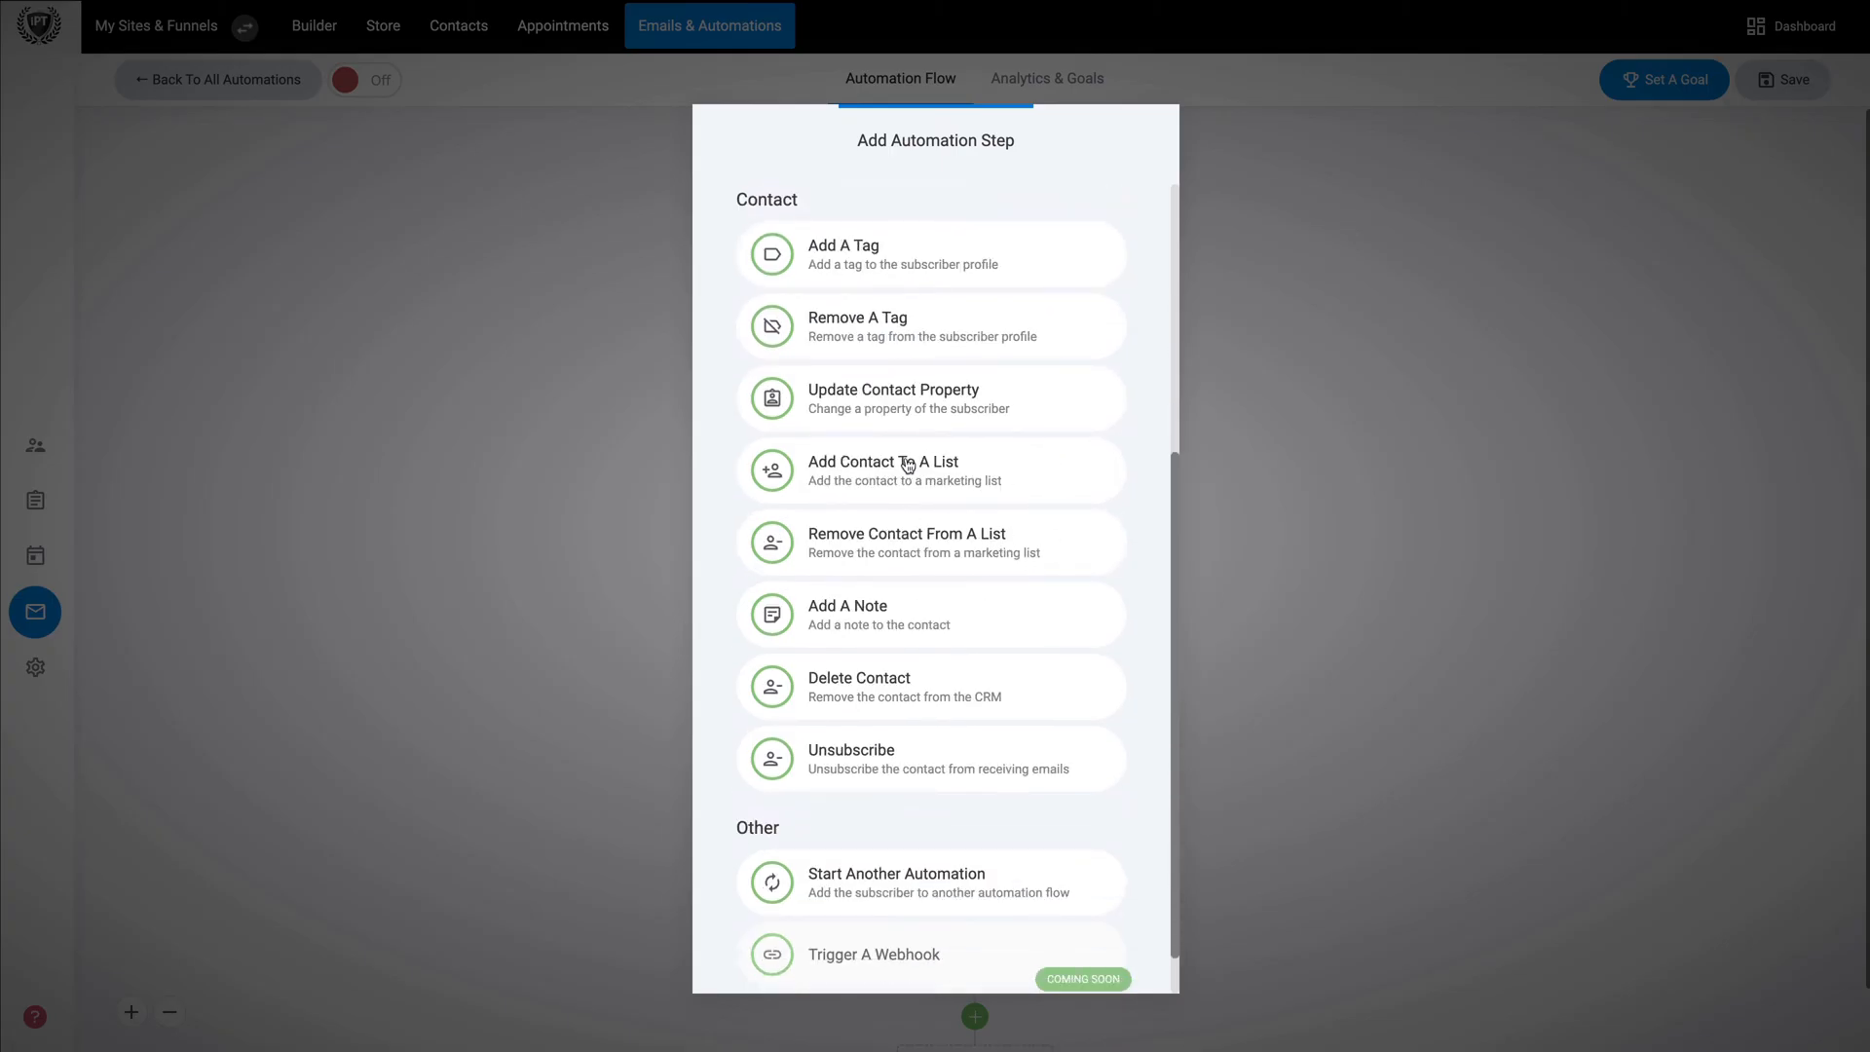
pyautogui.scroll(-1, 969, 634)
pyautogui.scroll(5, 972, 634)
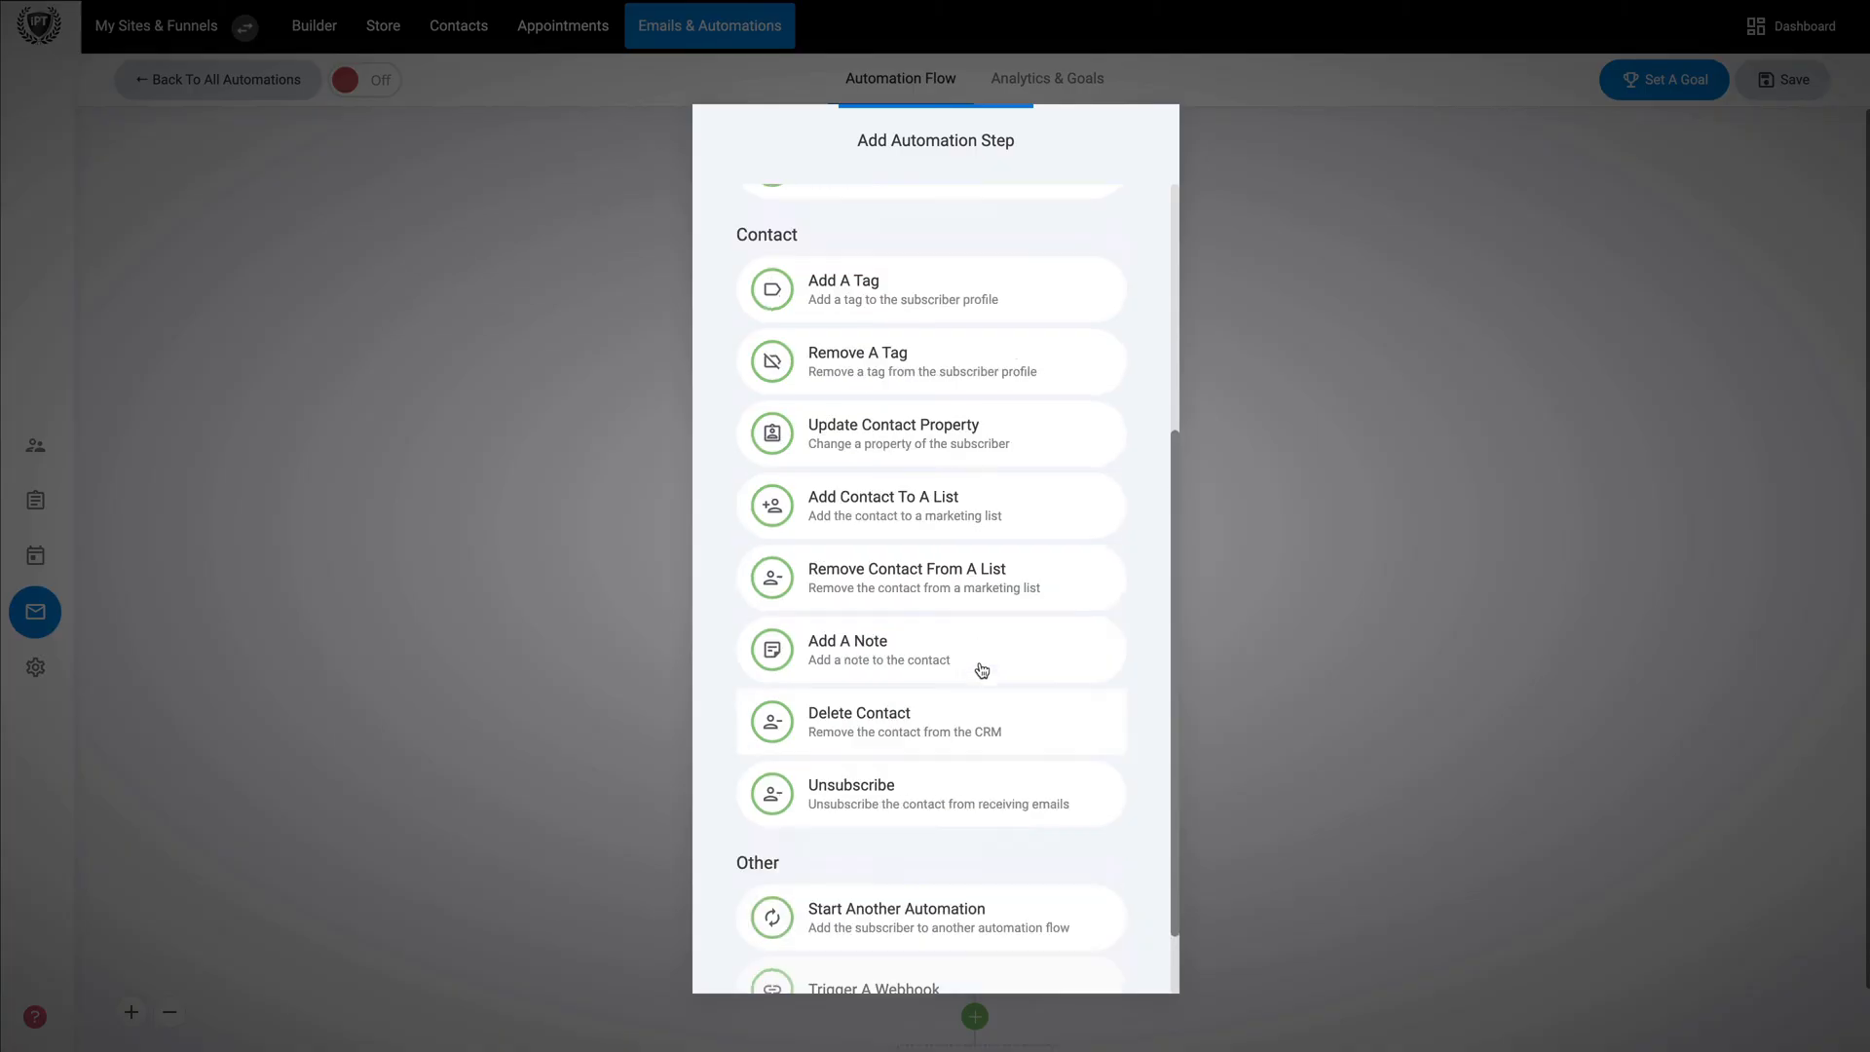
pyautogui.click(1387, 510)
# Check the subject and sender settings of the first reminder email, and close them without changes
pyautogui.moveTo(1056, 305)
pyautogui.click(982, 314)
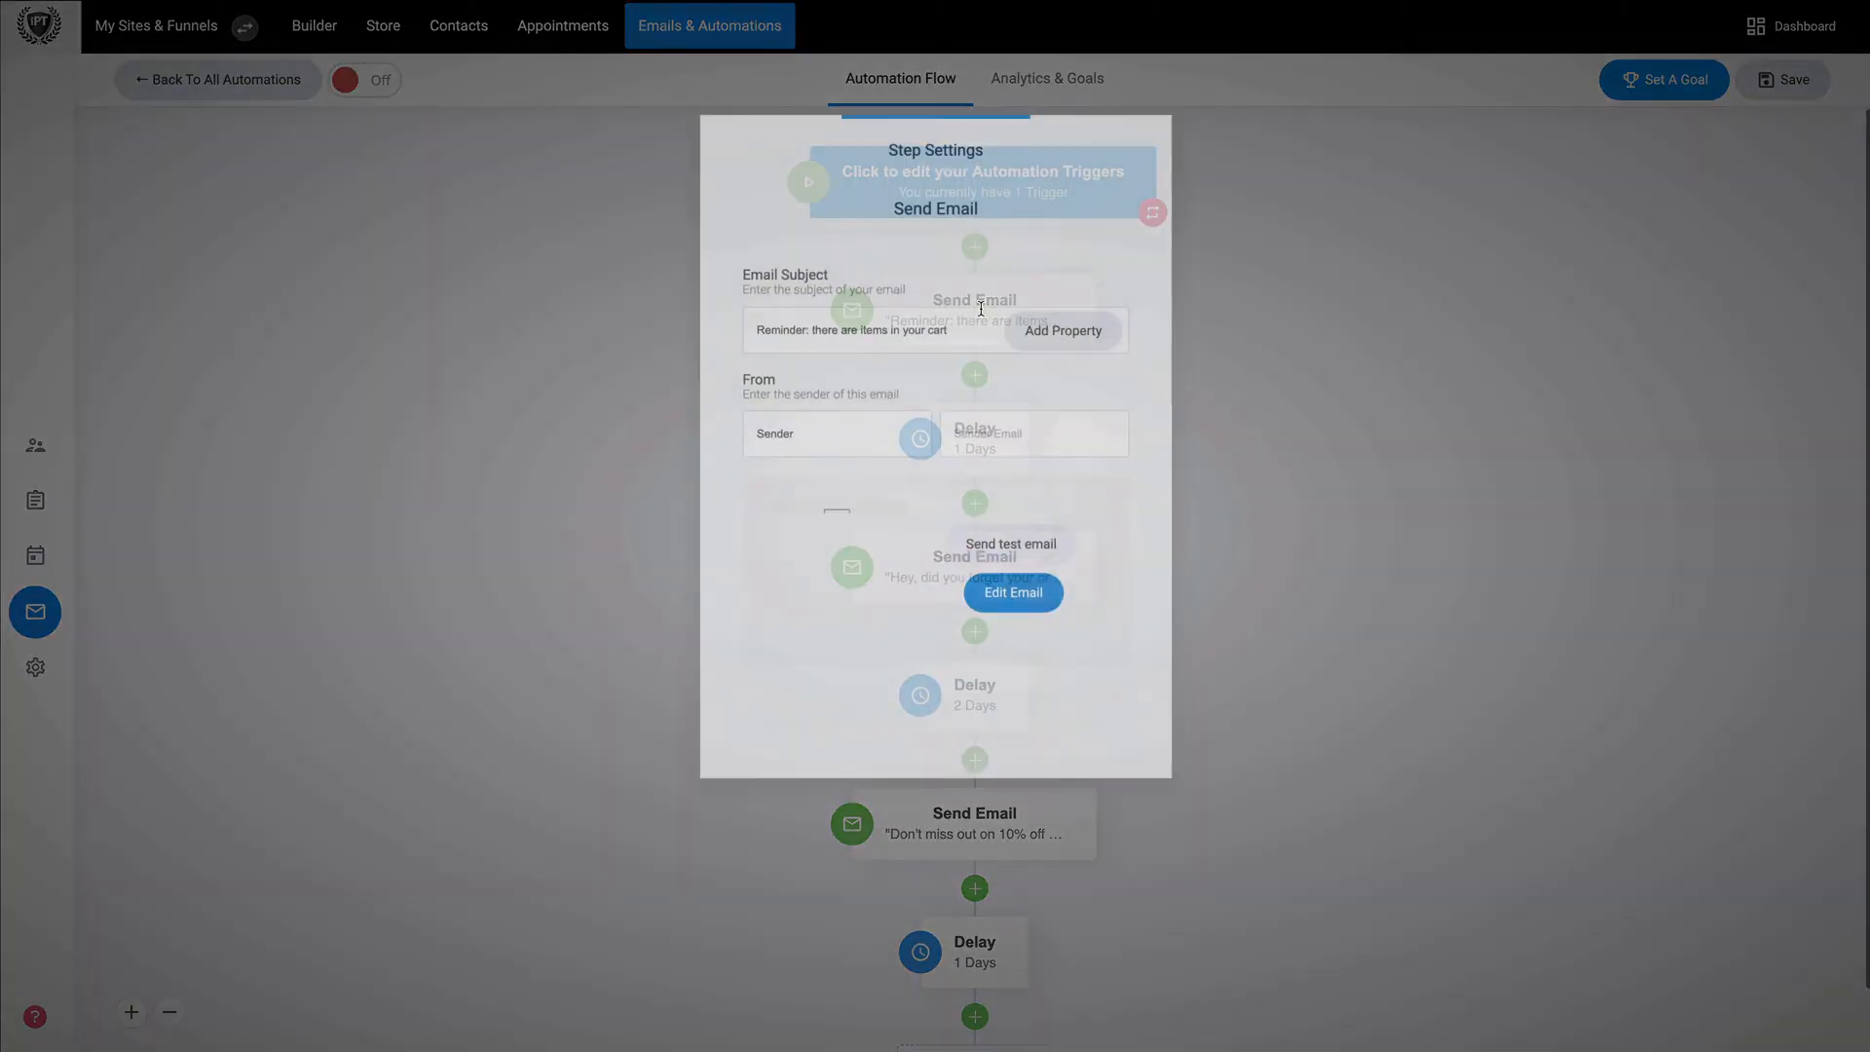
pyautogui.click(1358, 546)
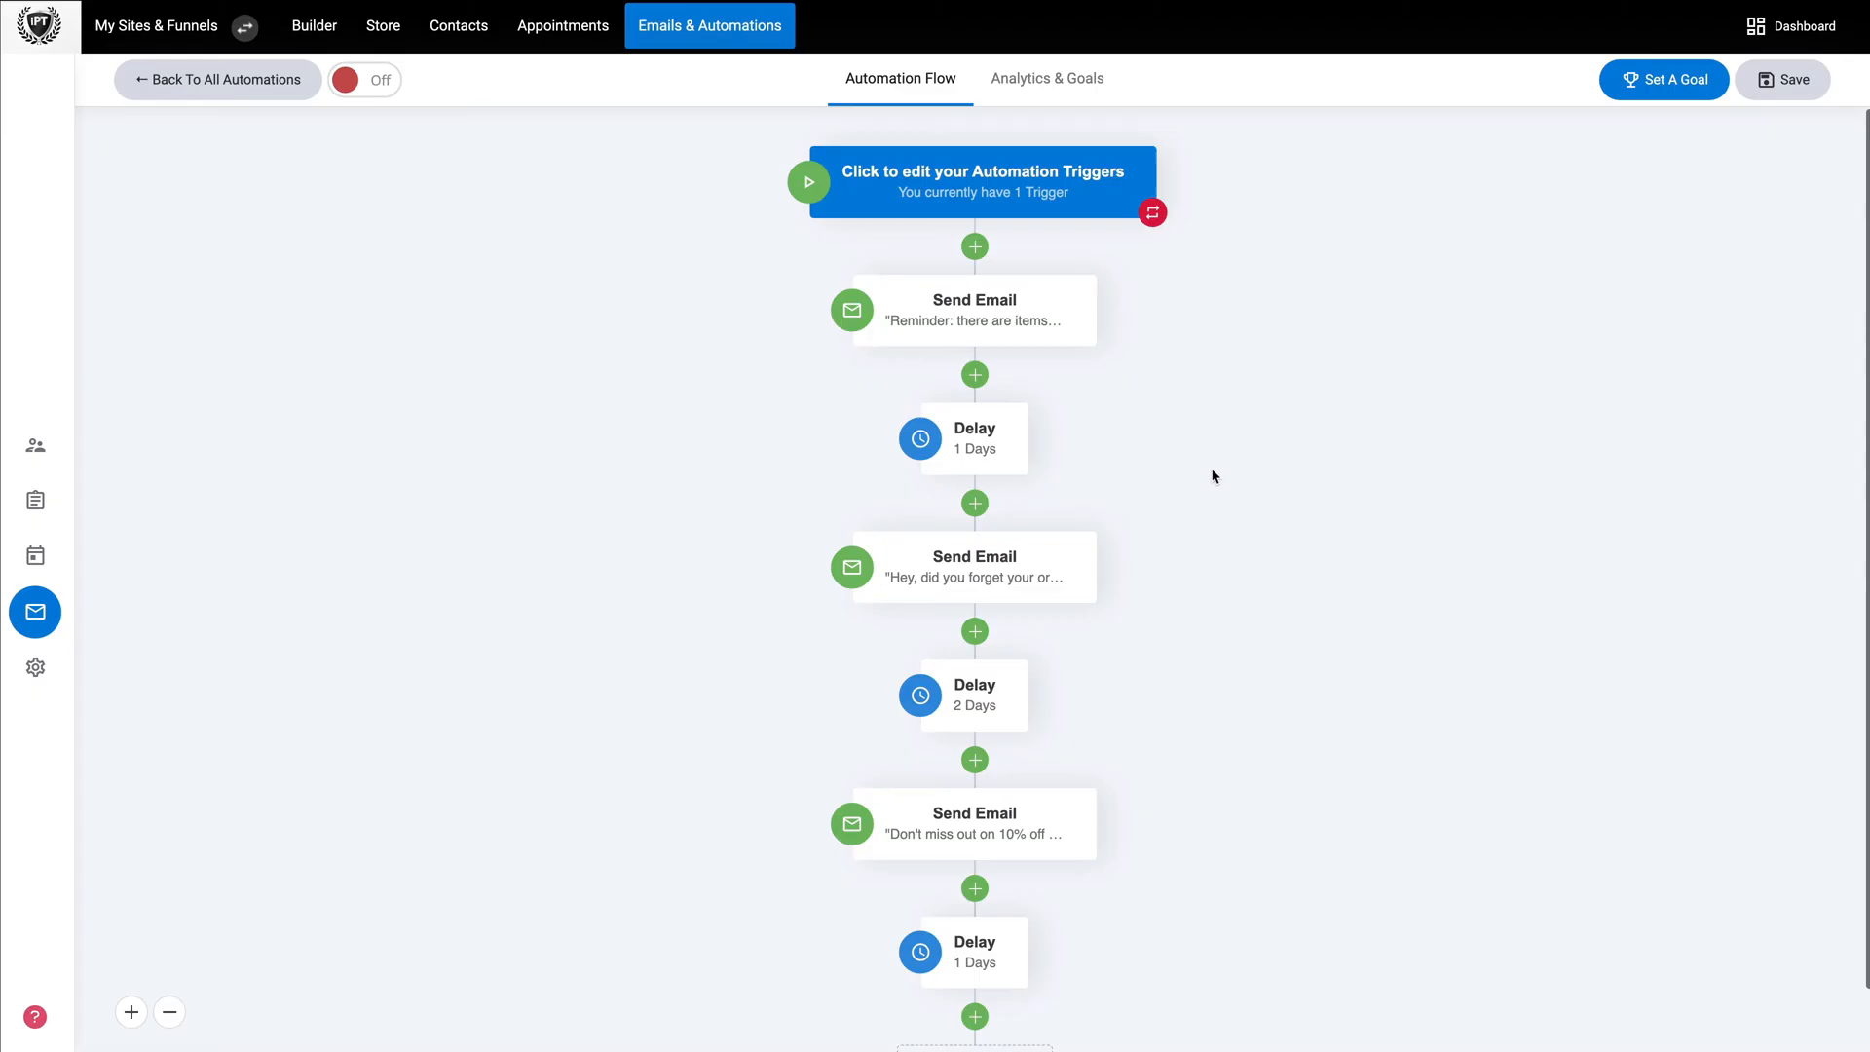
# Review the automation's abandoned cart trigger and the other trigger types without adding any, and save the automation
pyautogui.click(1025, 197)
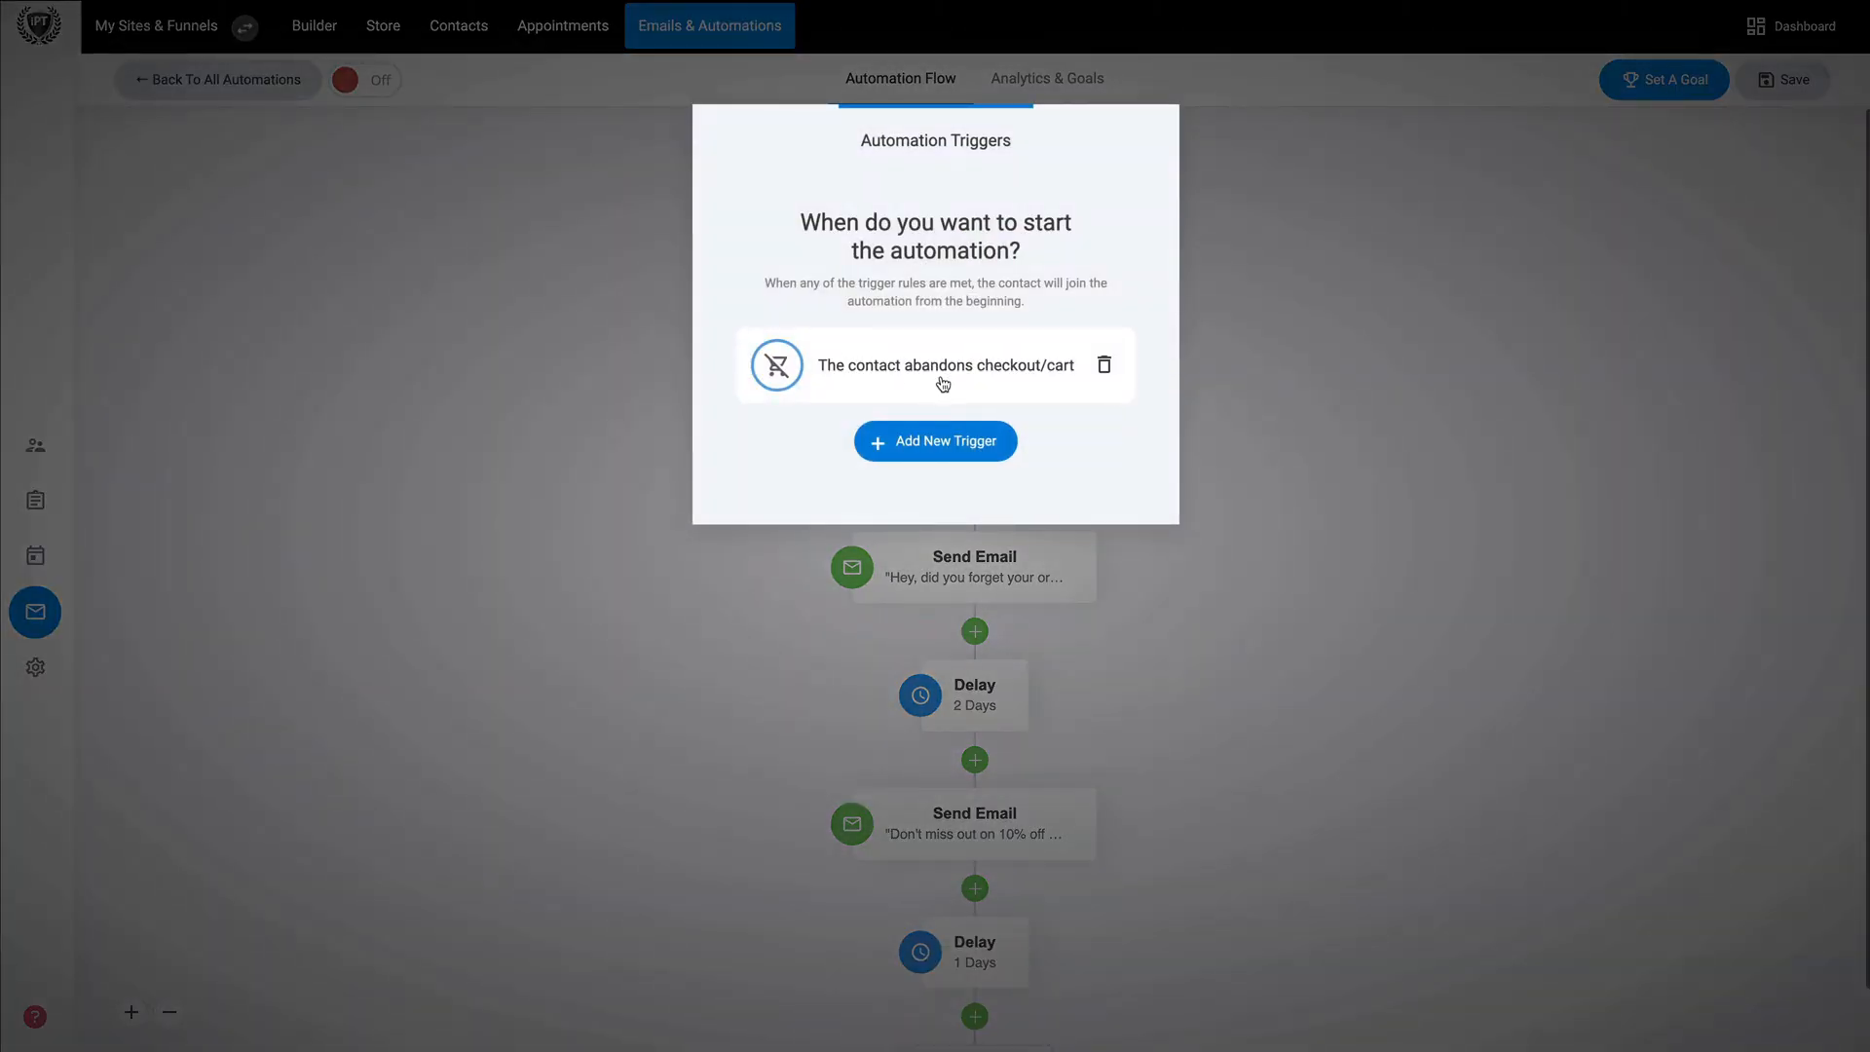
pyautogui.click(1297, 371)
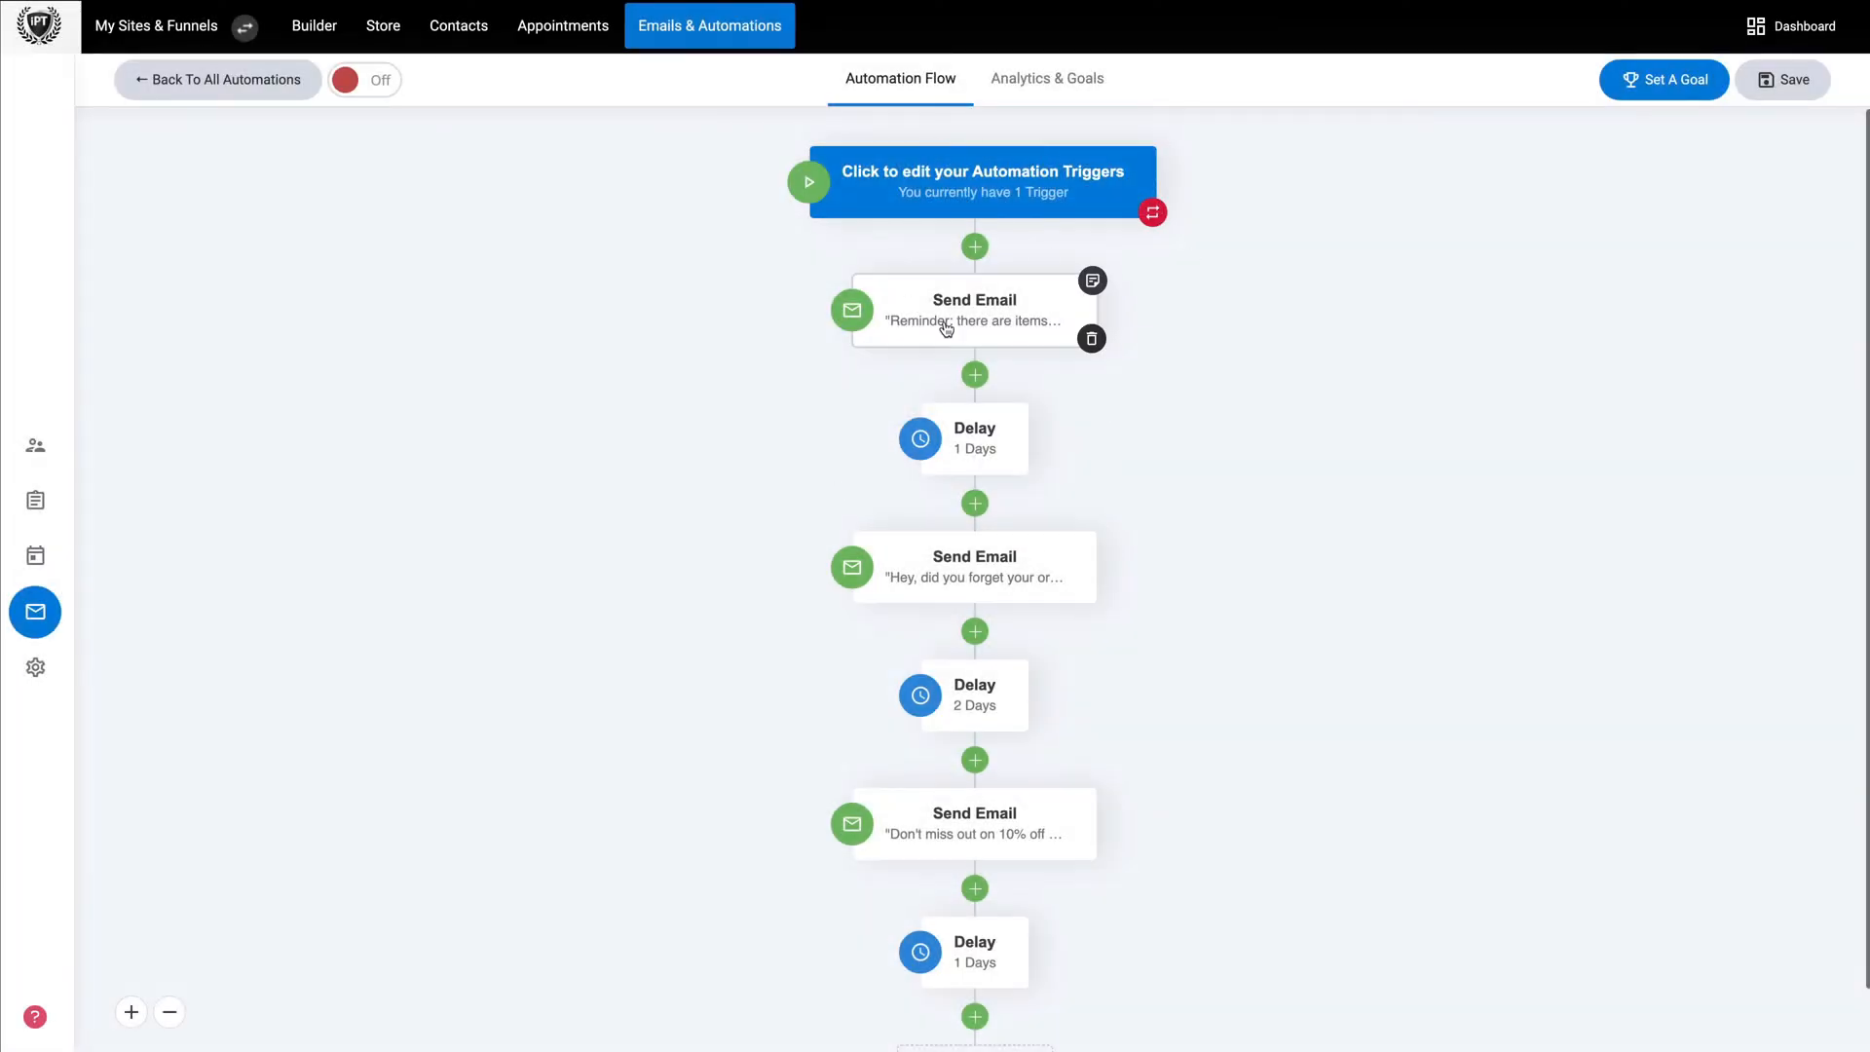
pyautogui.click(950, 195)
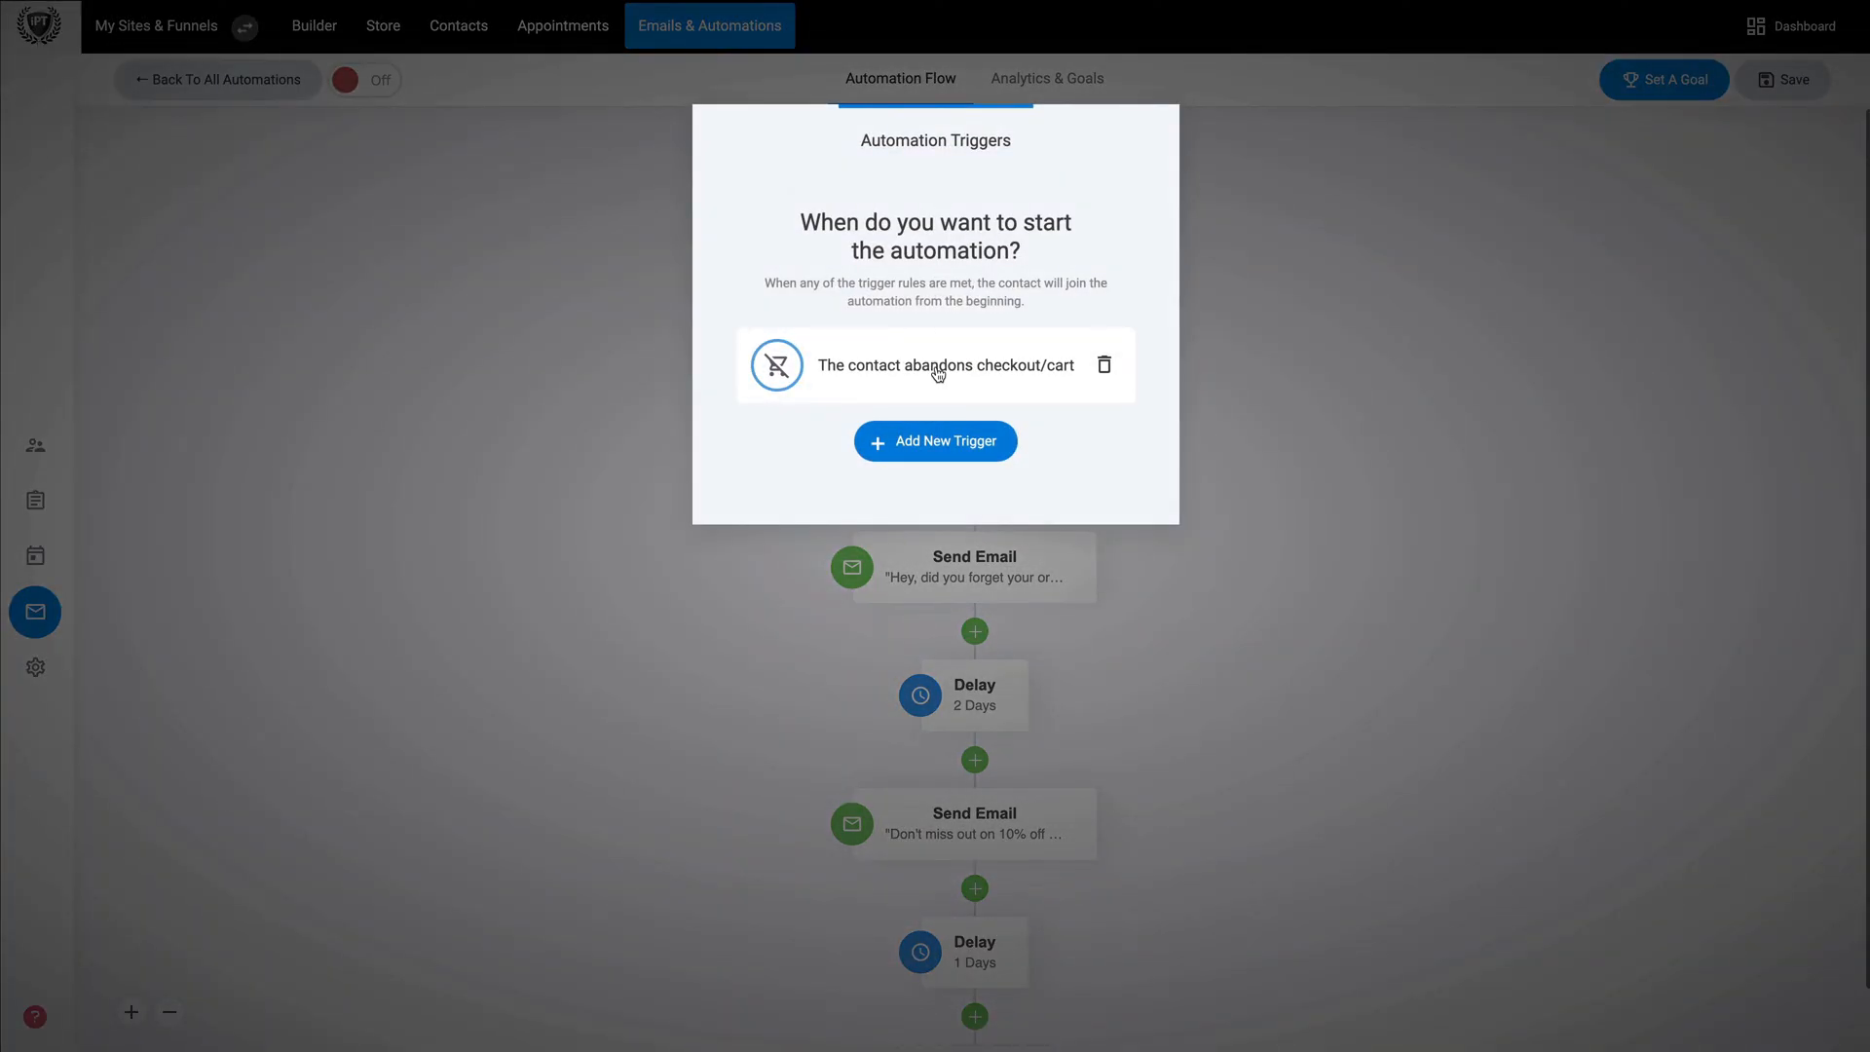
pyautogui.click(950, 450)
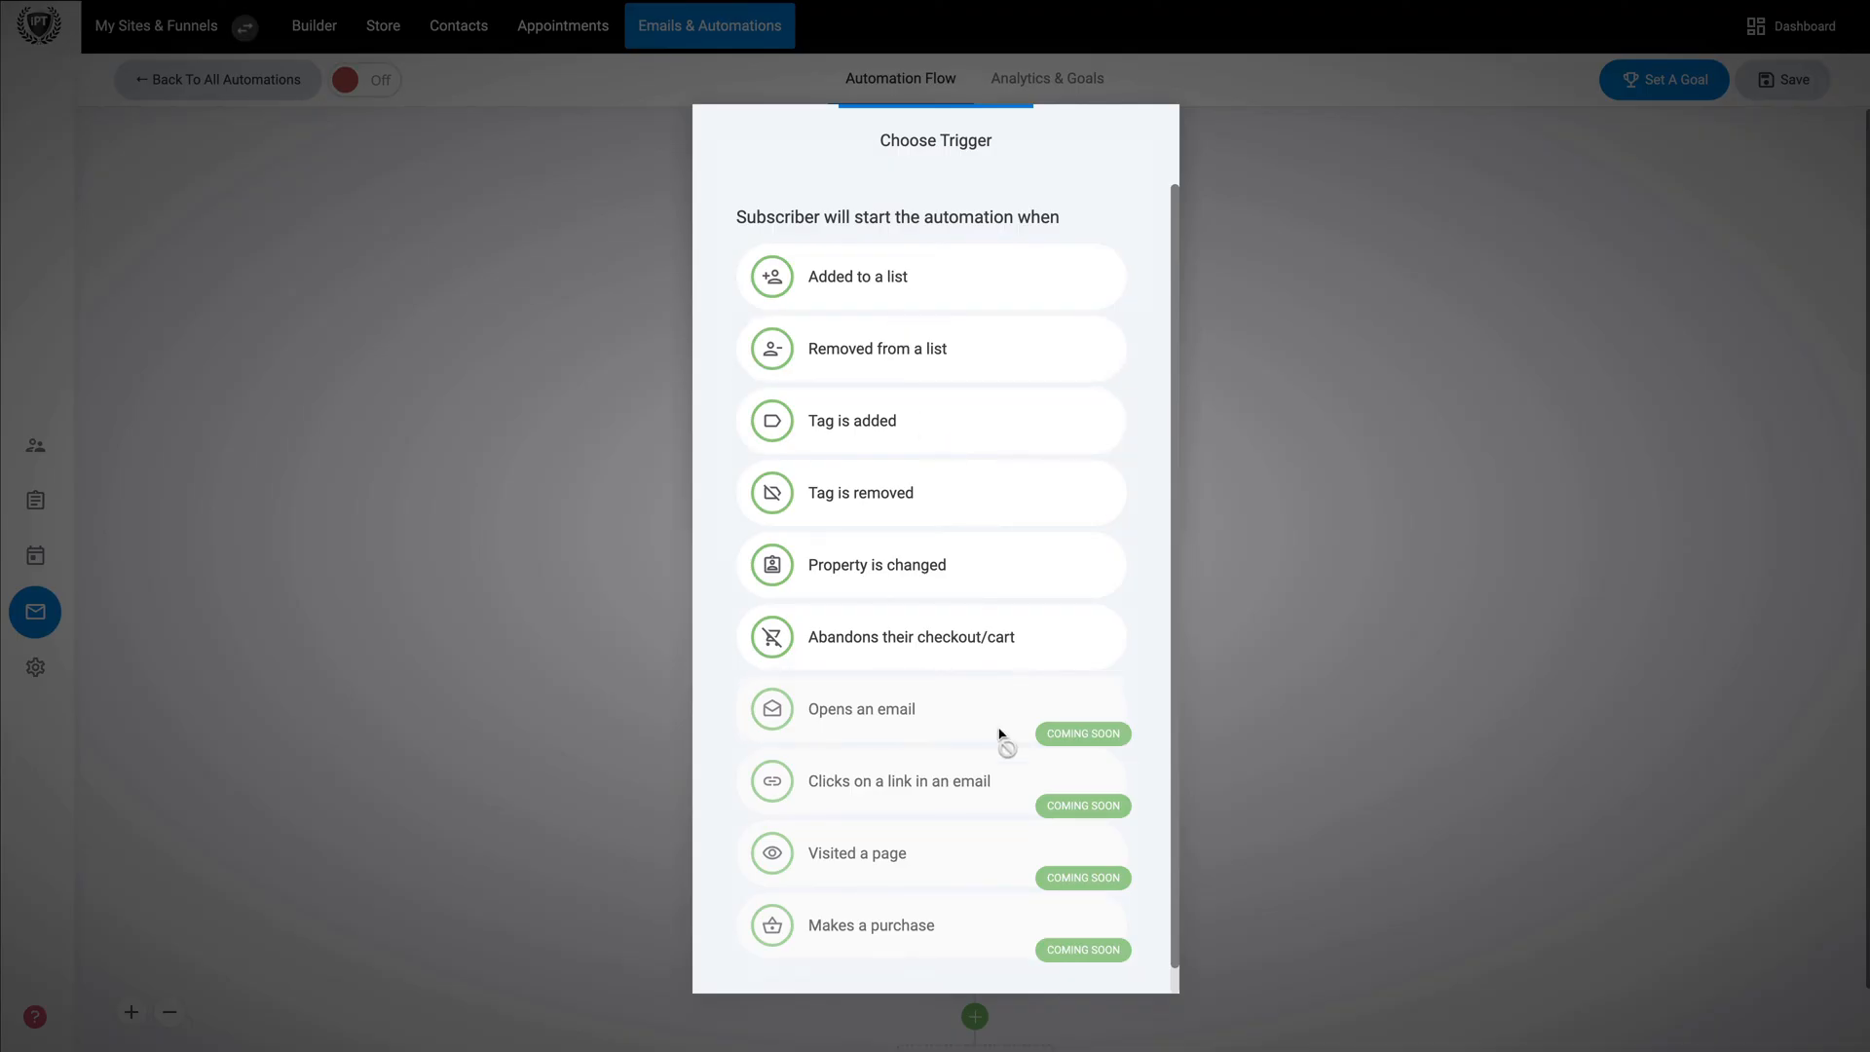
pyautogui.scroll(-1, 1000, 734)
pyautogui.scroll(1, 1001, 734)
pyautogui.click(1276, 436)
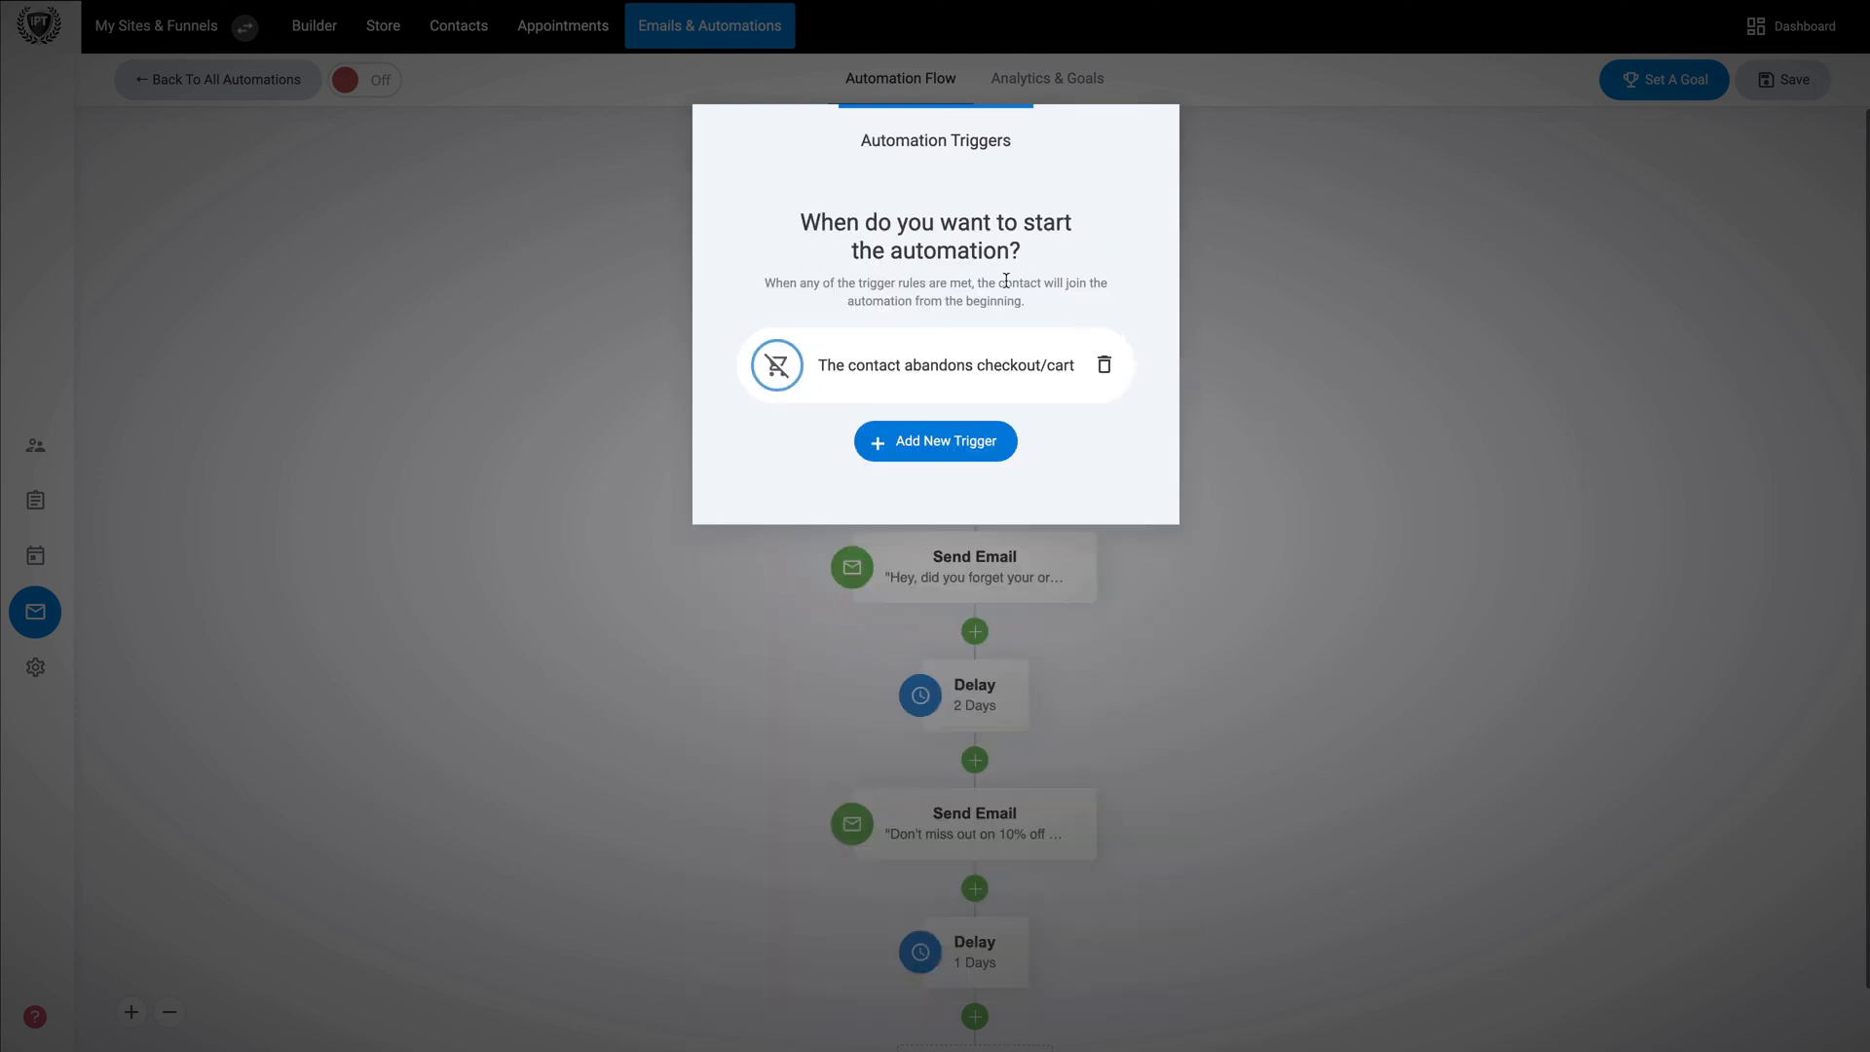
pyautogui.click(1291, 404)
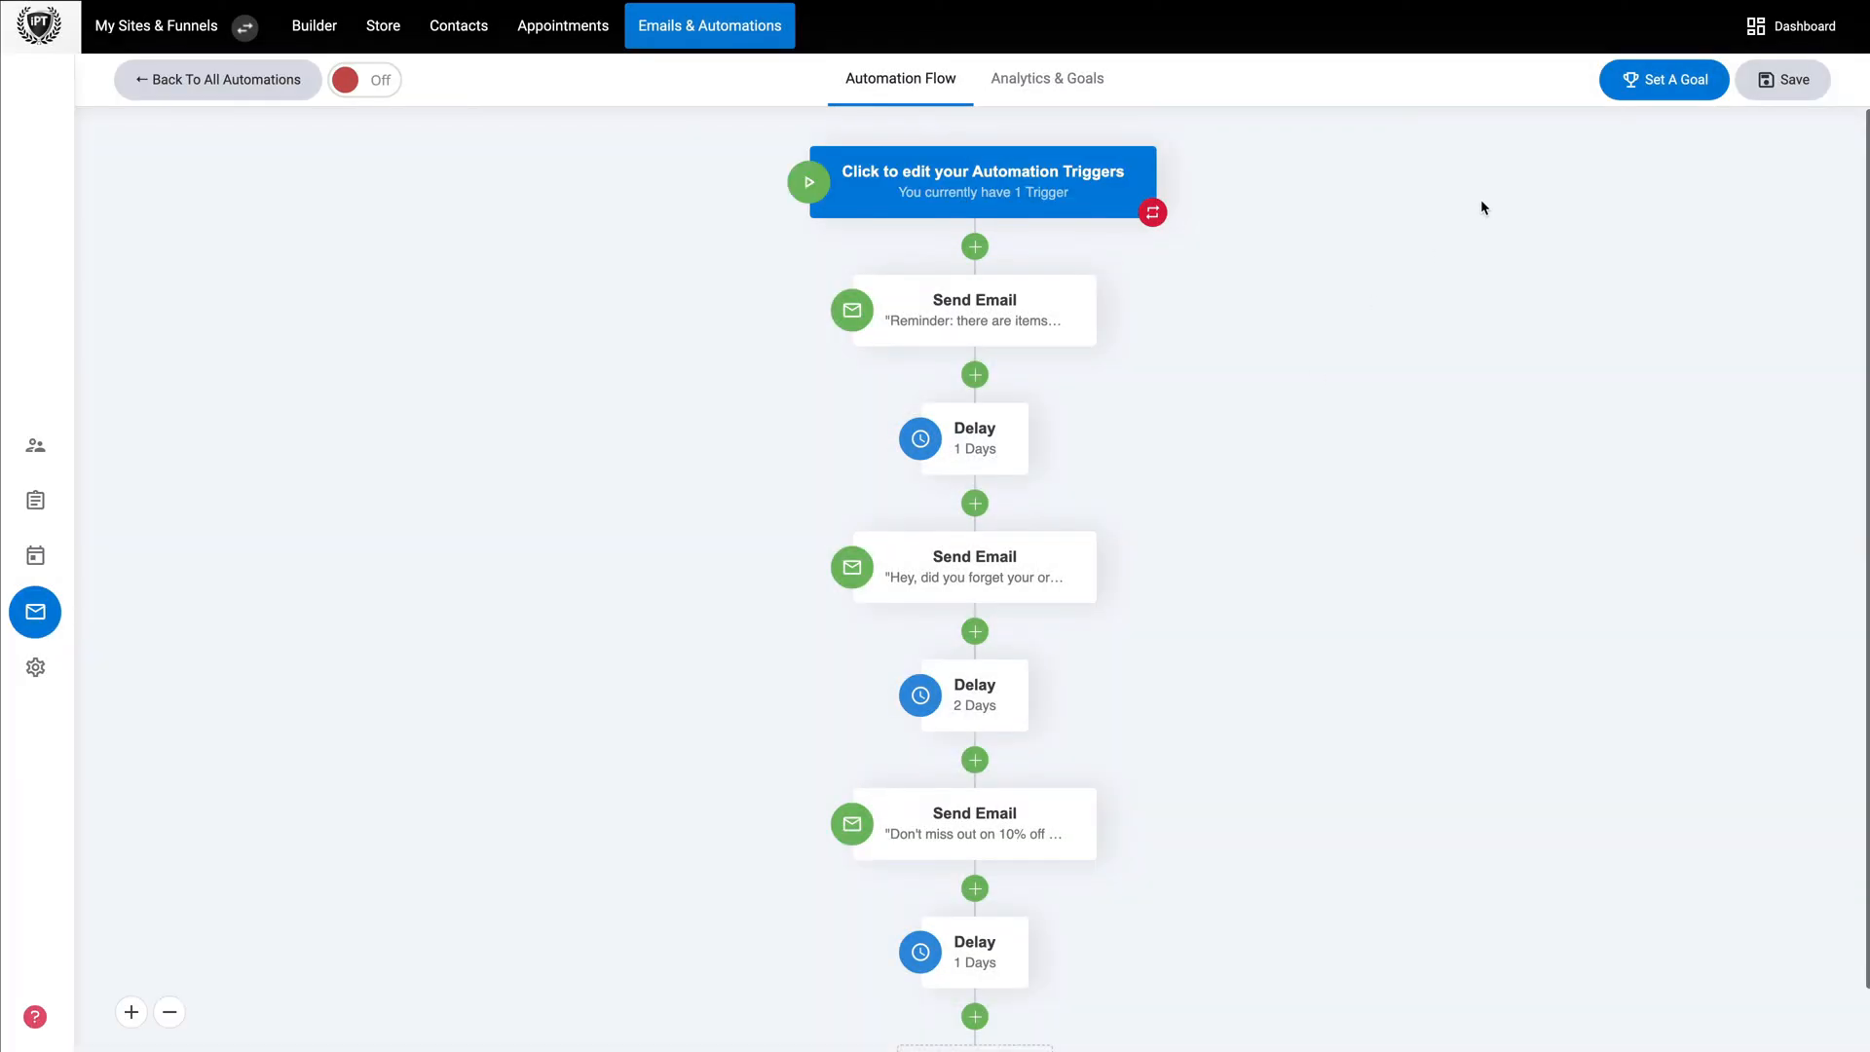
pyautogui.click(1775, 85)
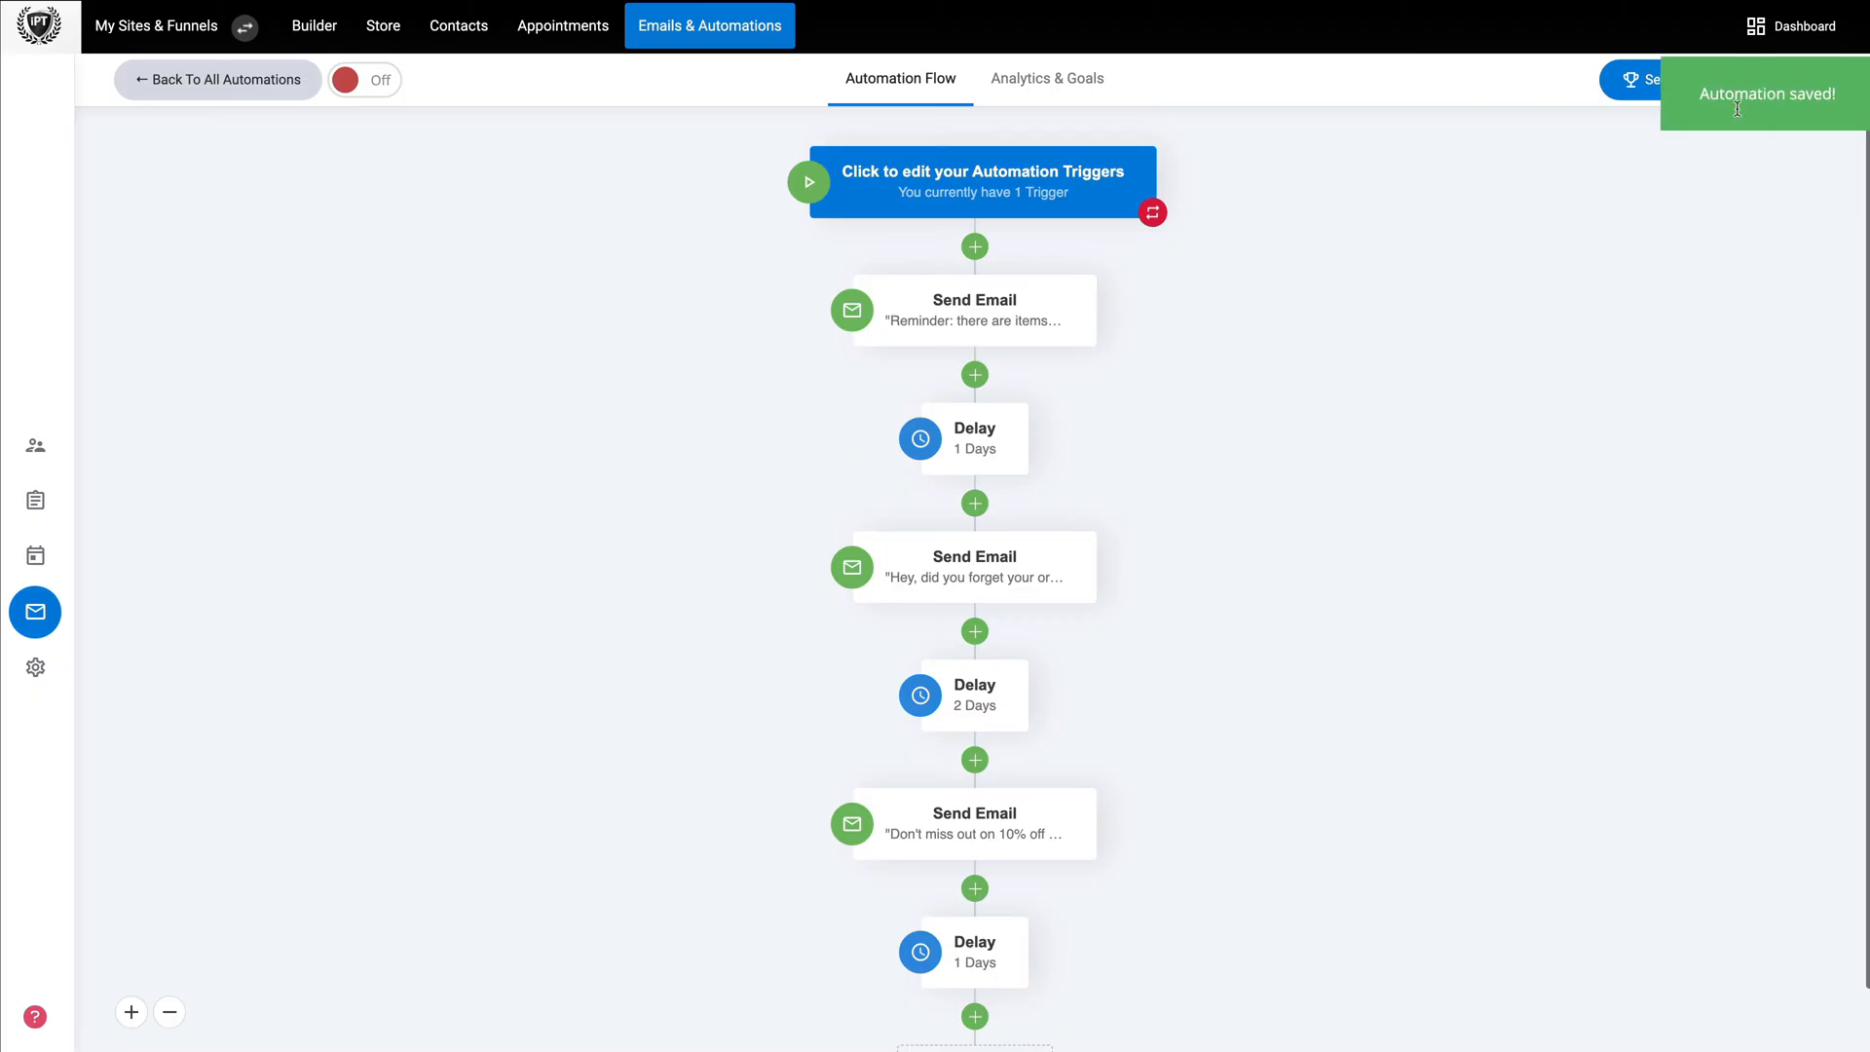
# Create a subscriber list named "Product-Buyers" from the new subscriber form
pyautogui.click(690, 23)
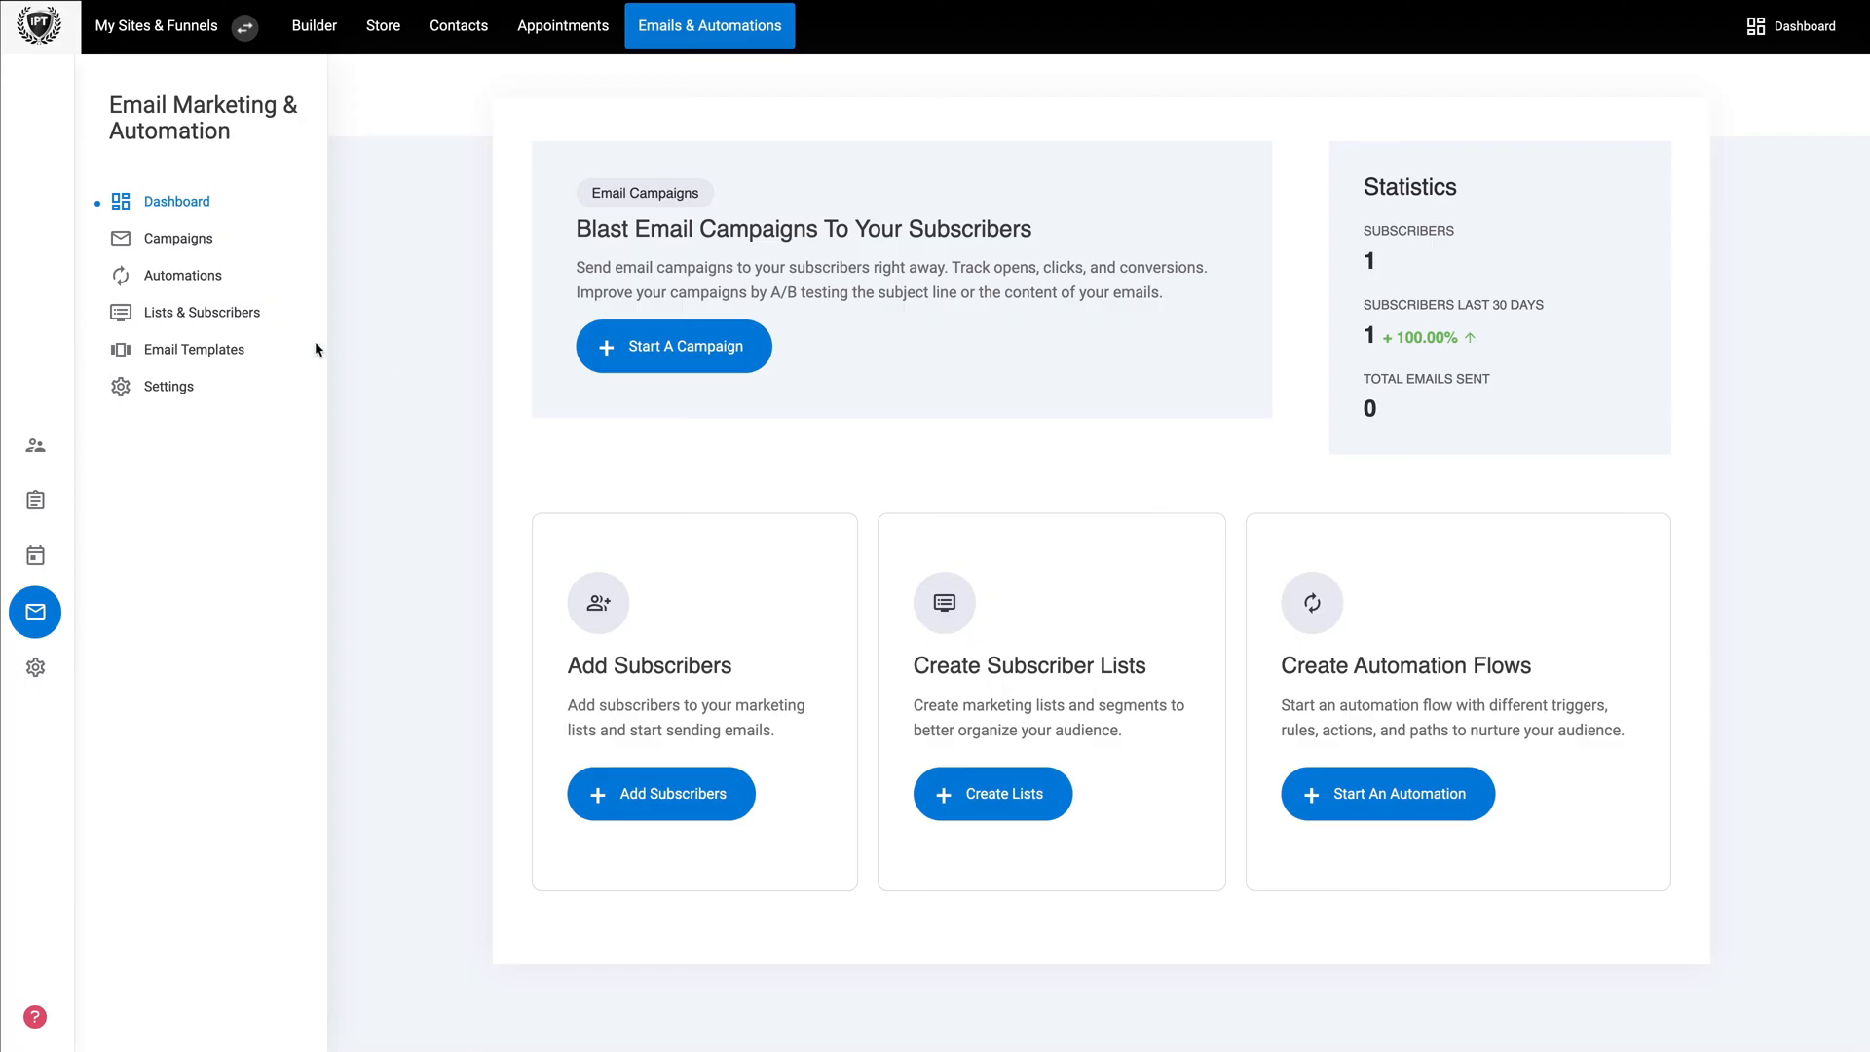
pyautogui.click(196, 316)
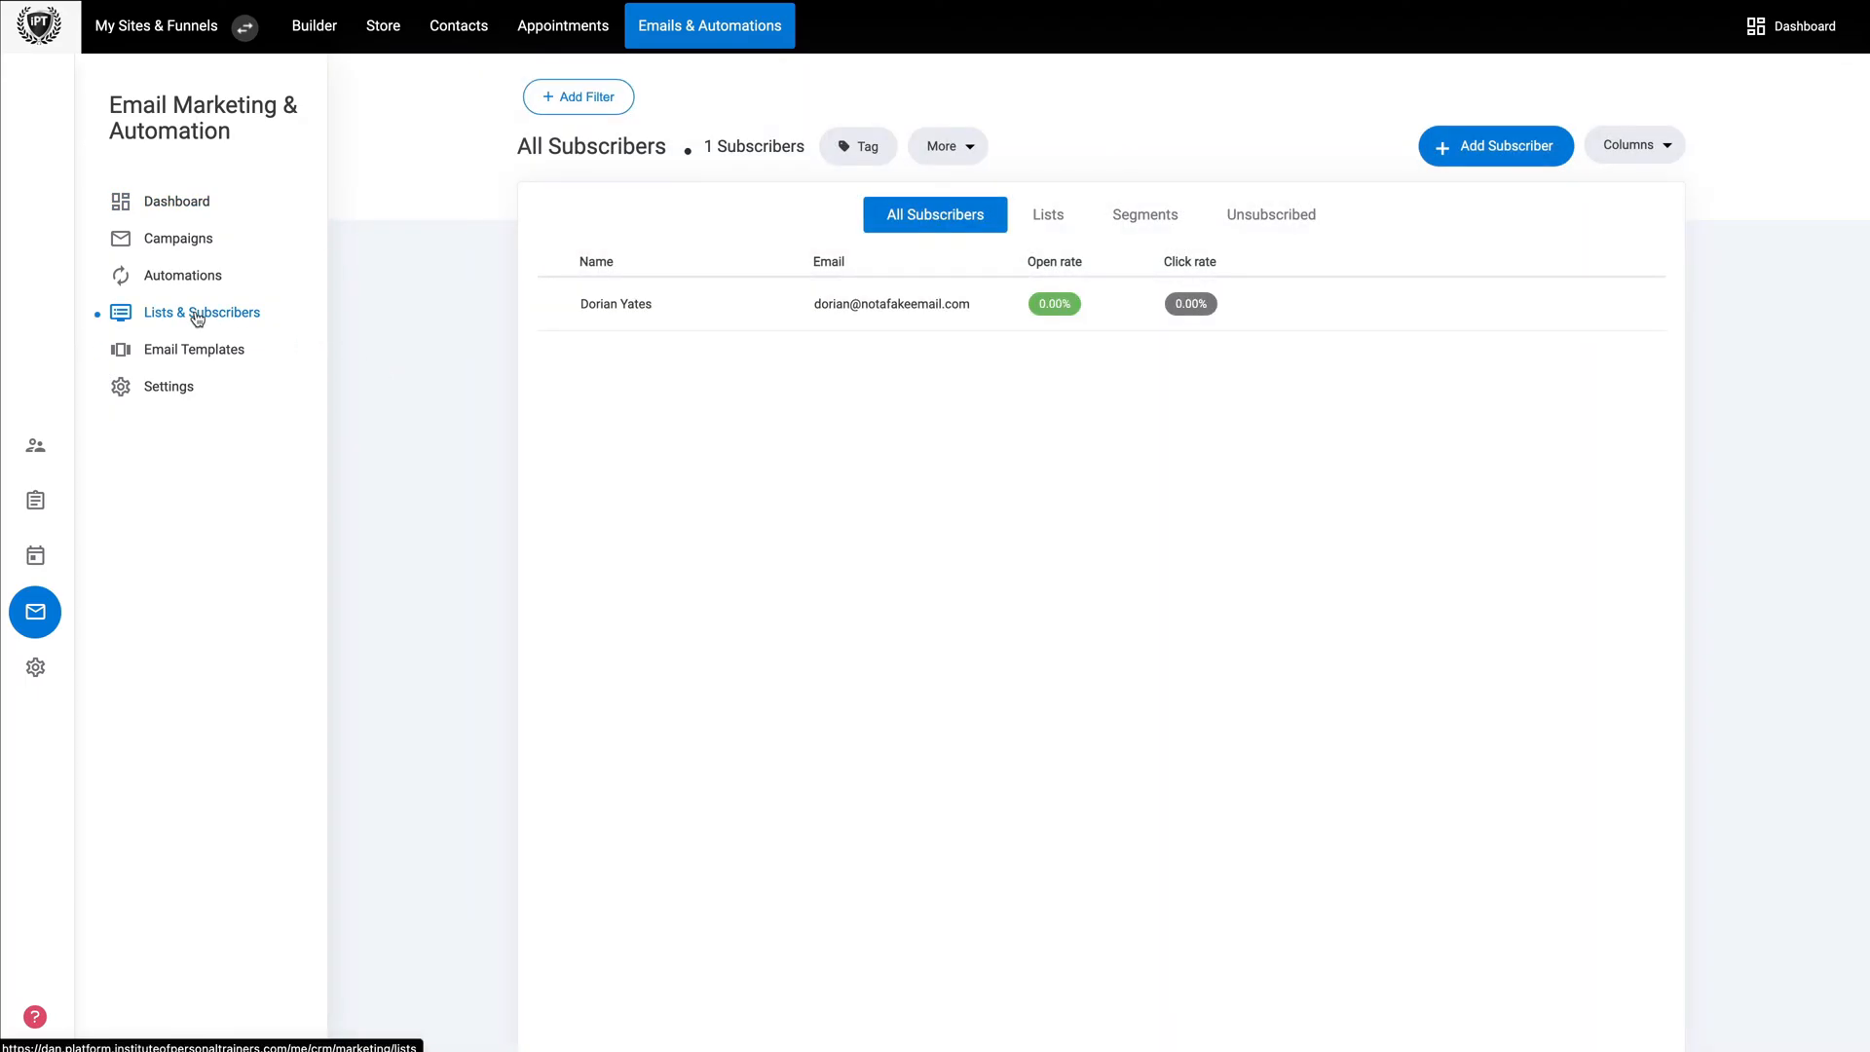
pyautogui.click(1465, 155)
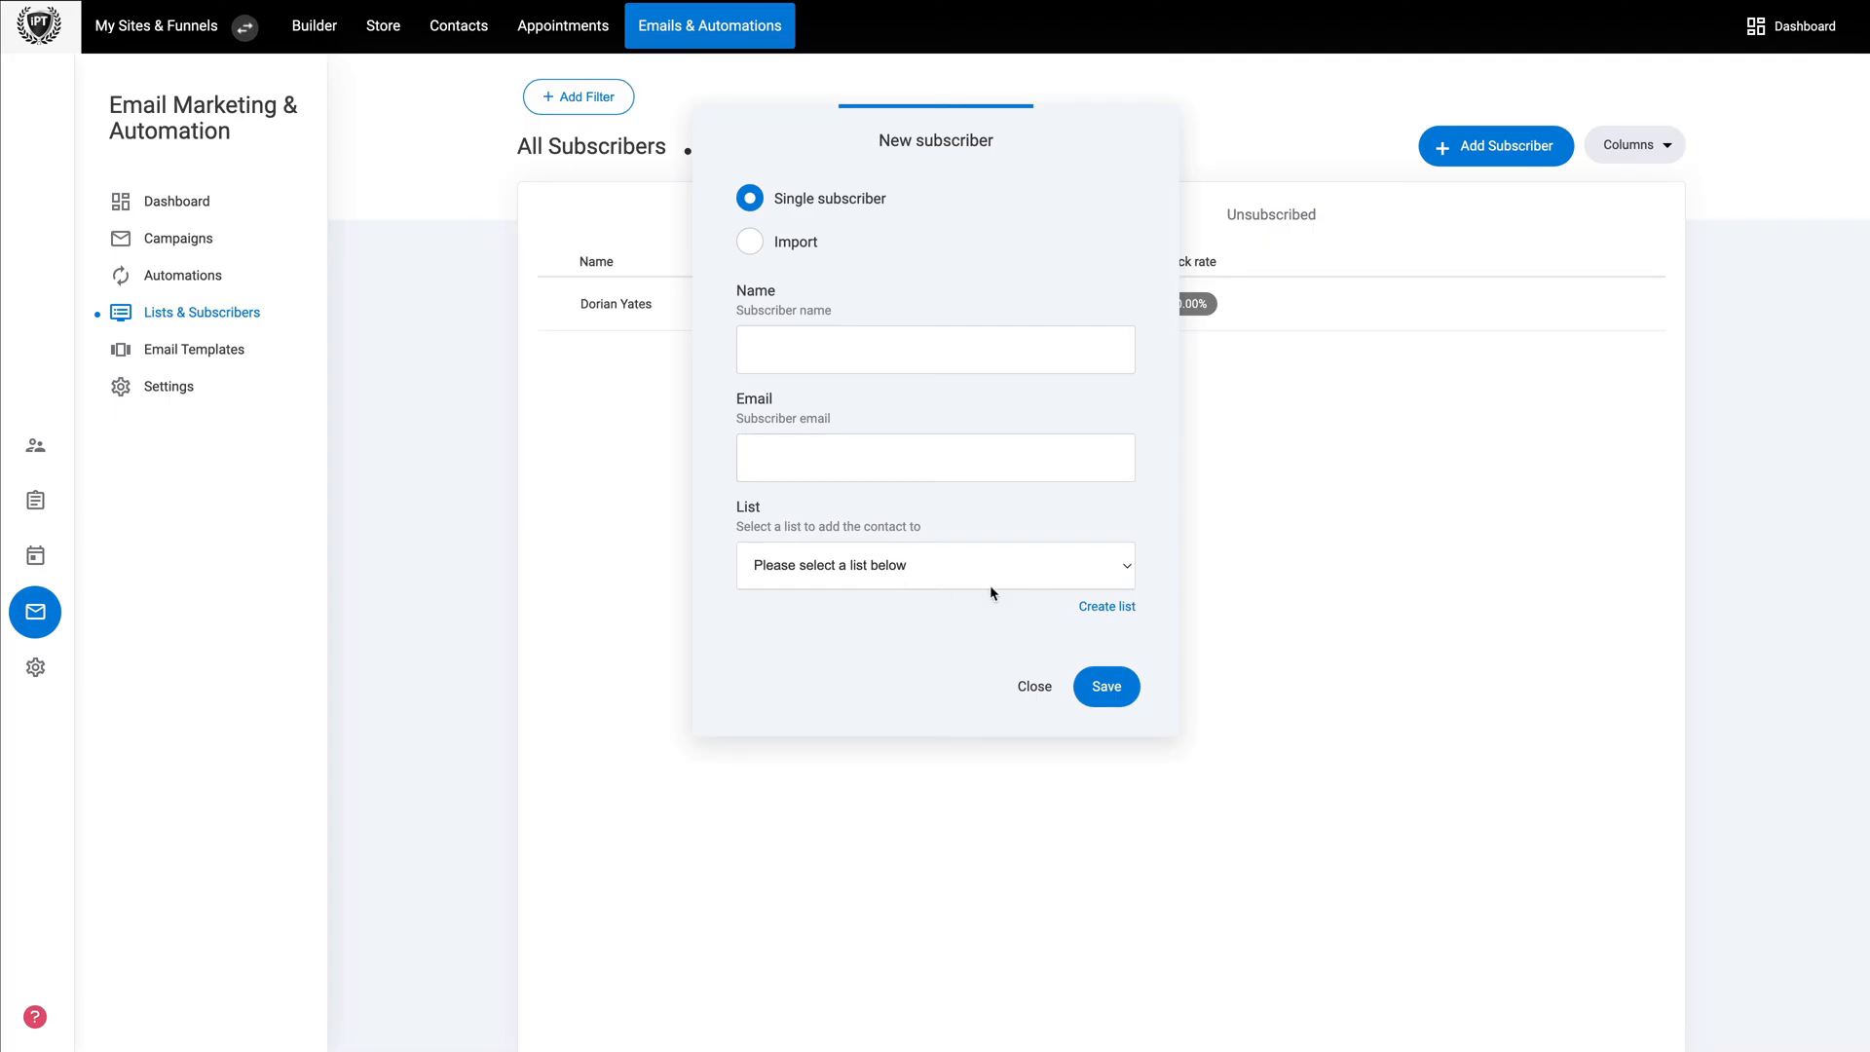
pyautogui.click(1107, 605)
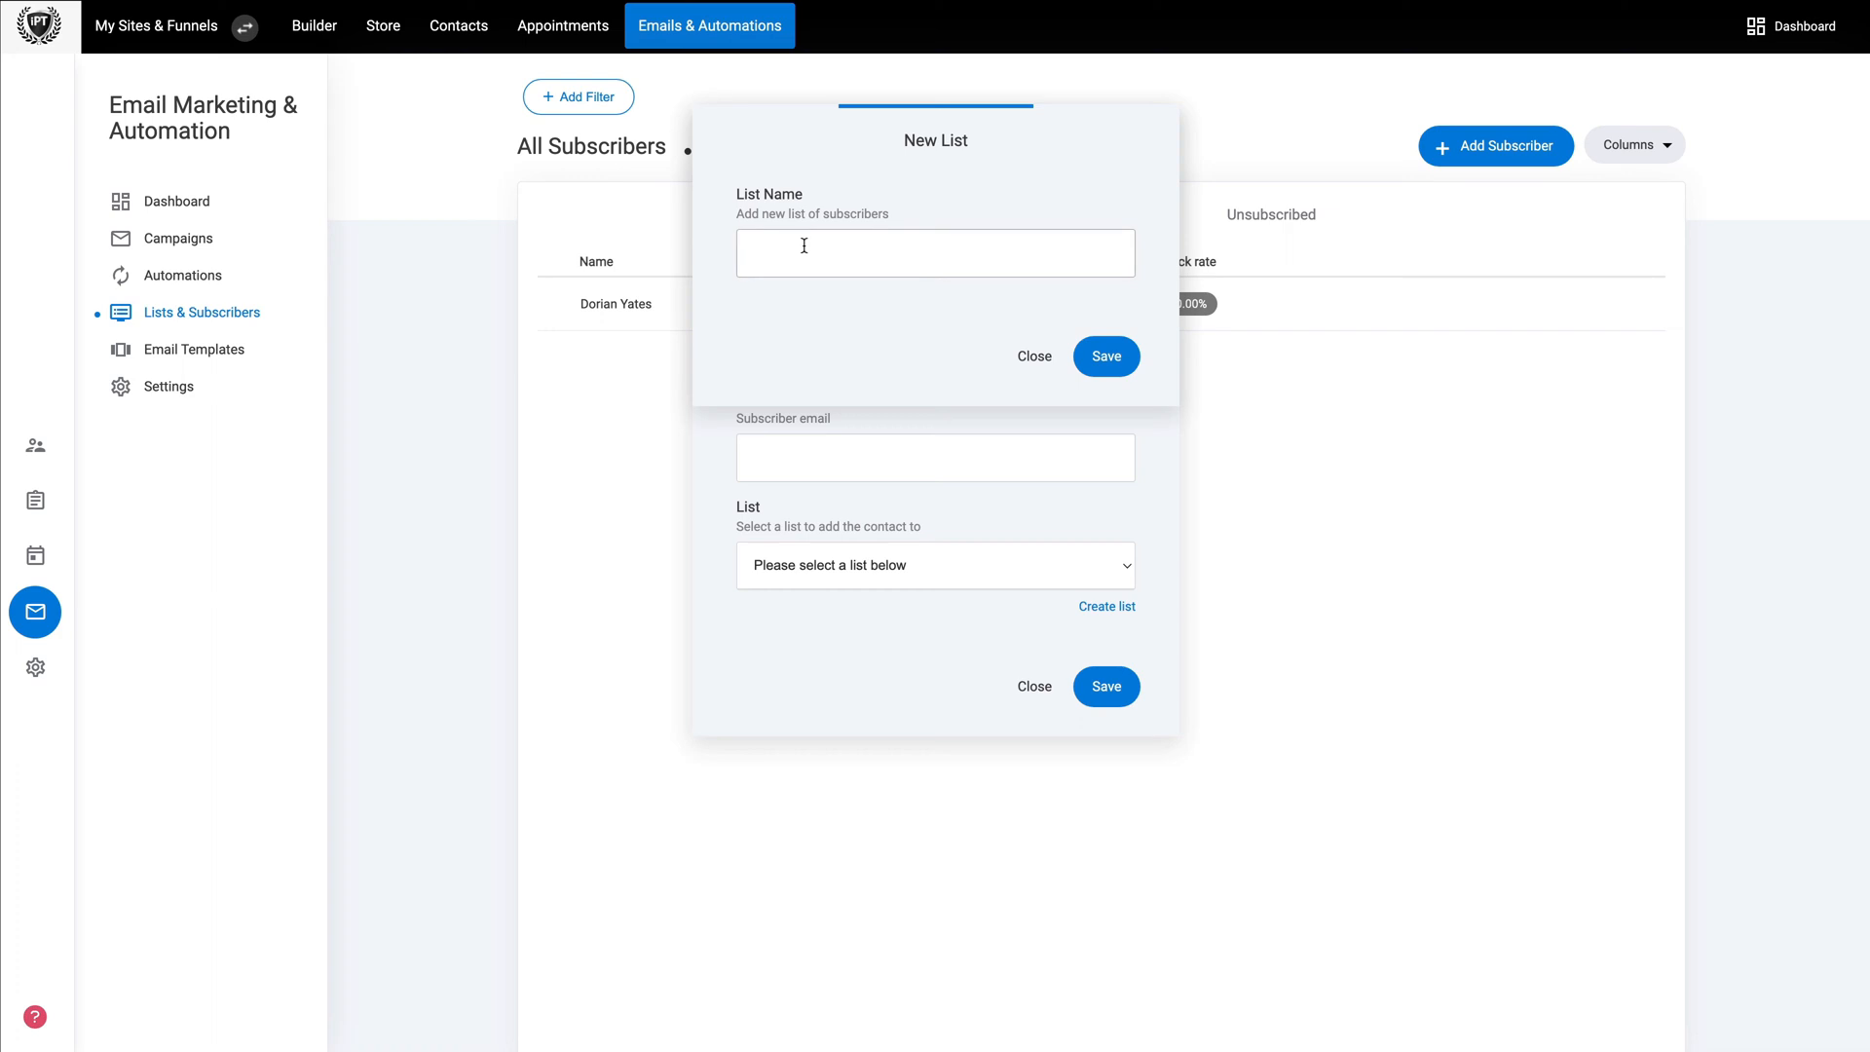
pyautogui.write('Product-Buyers')
pyautogui.click(1105, 354)
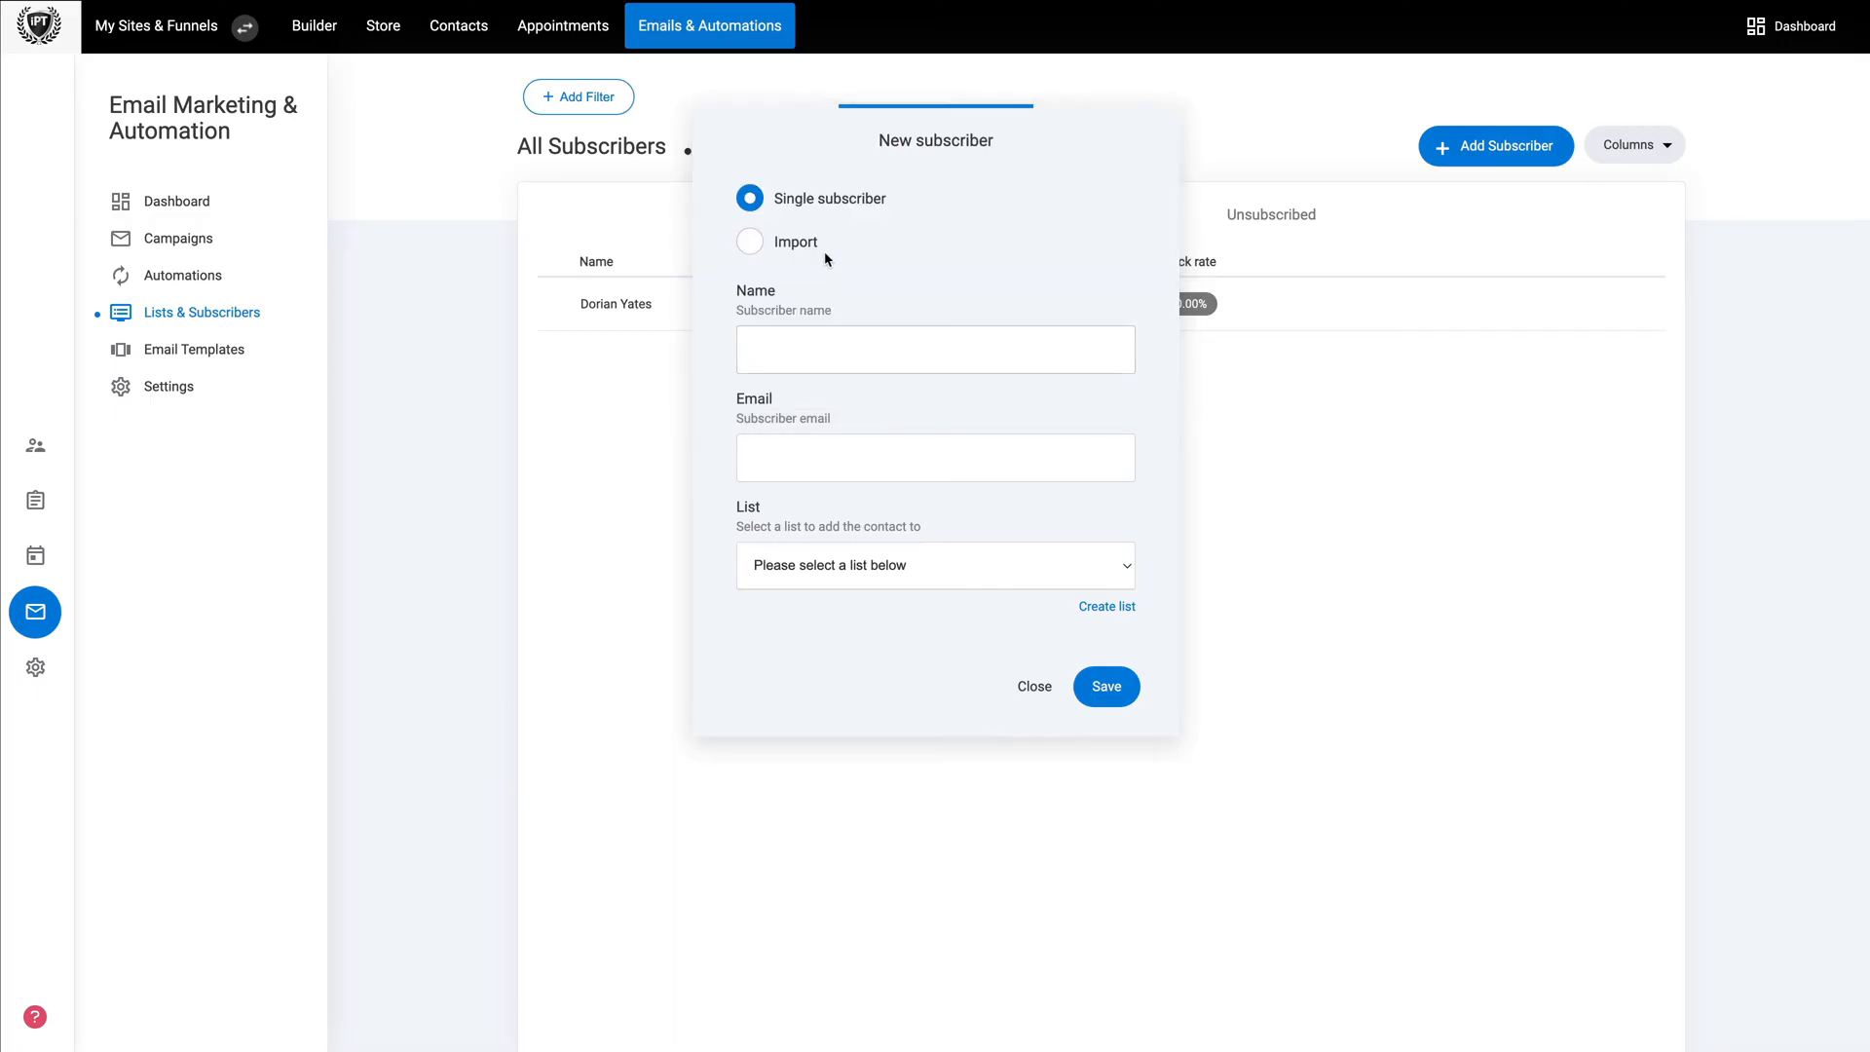
# Choose the Product-Buyers list for a new single subscriber, and close the form without saving
pyautogui.click(1113, 573)
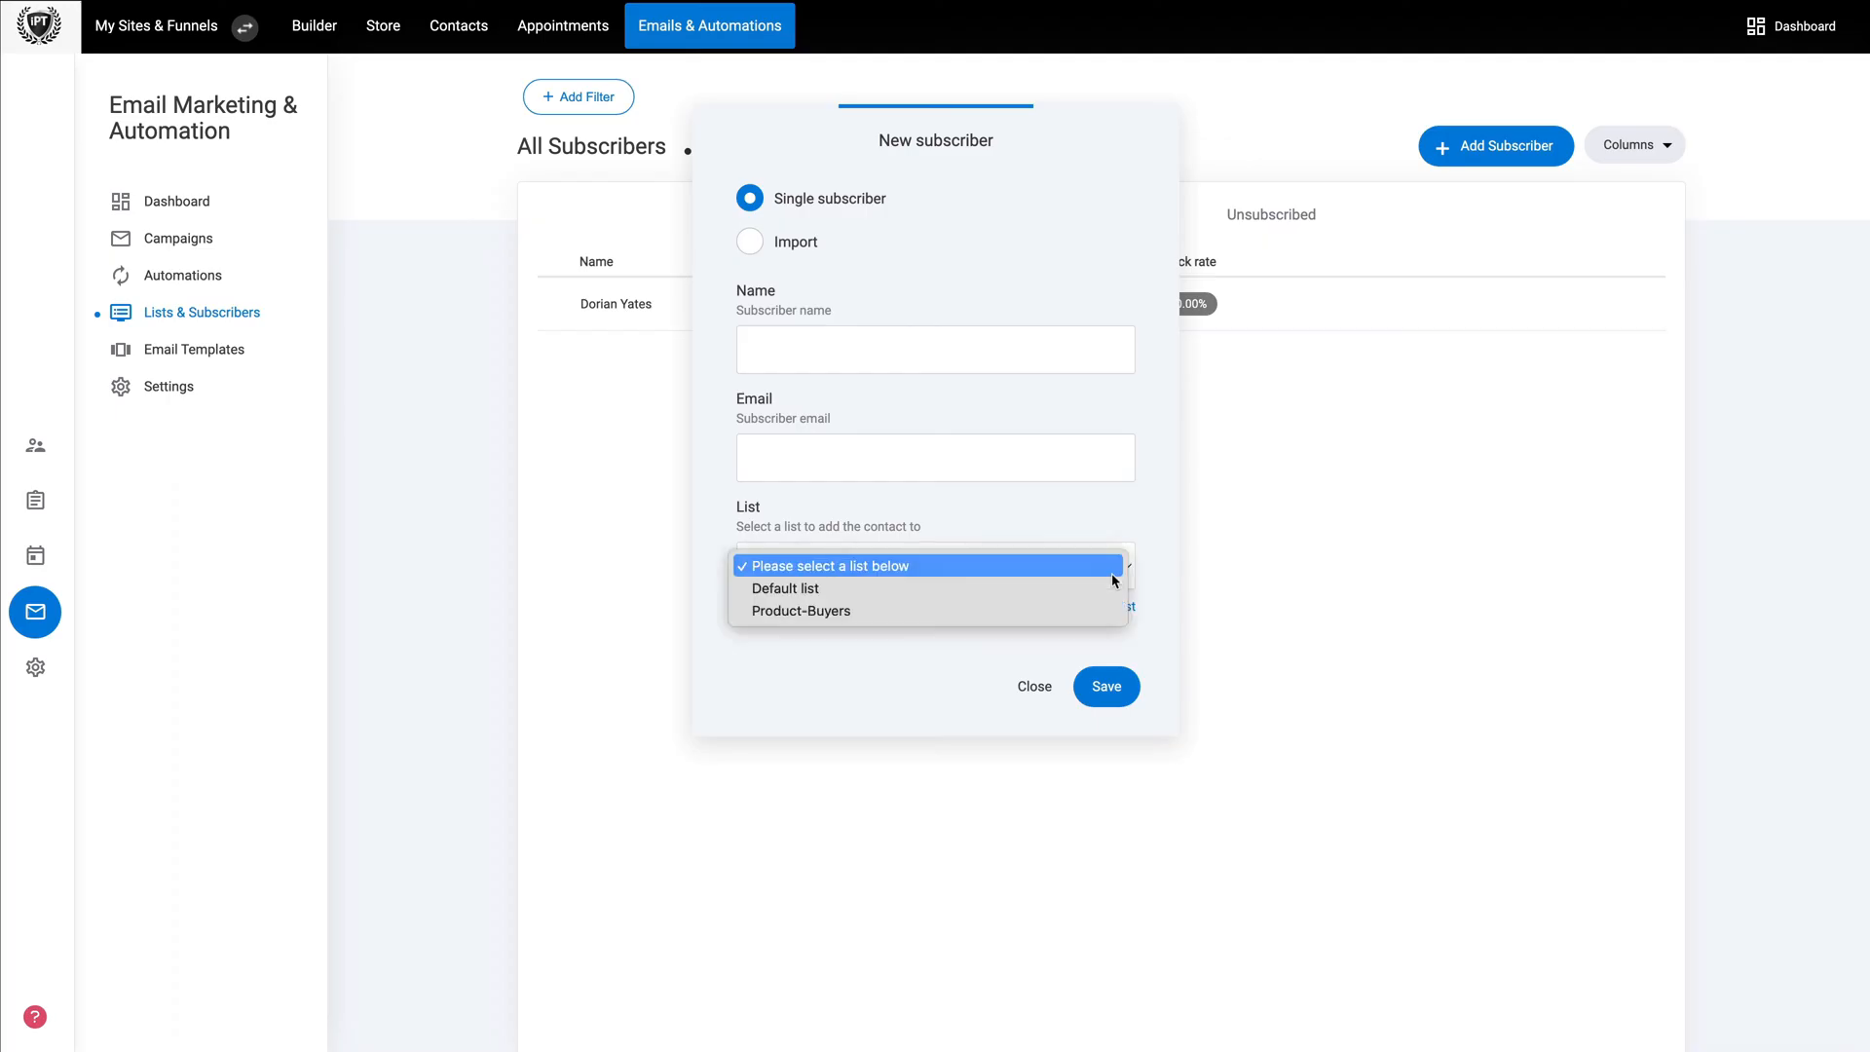
pyautogui.click(835, 610)
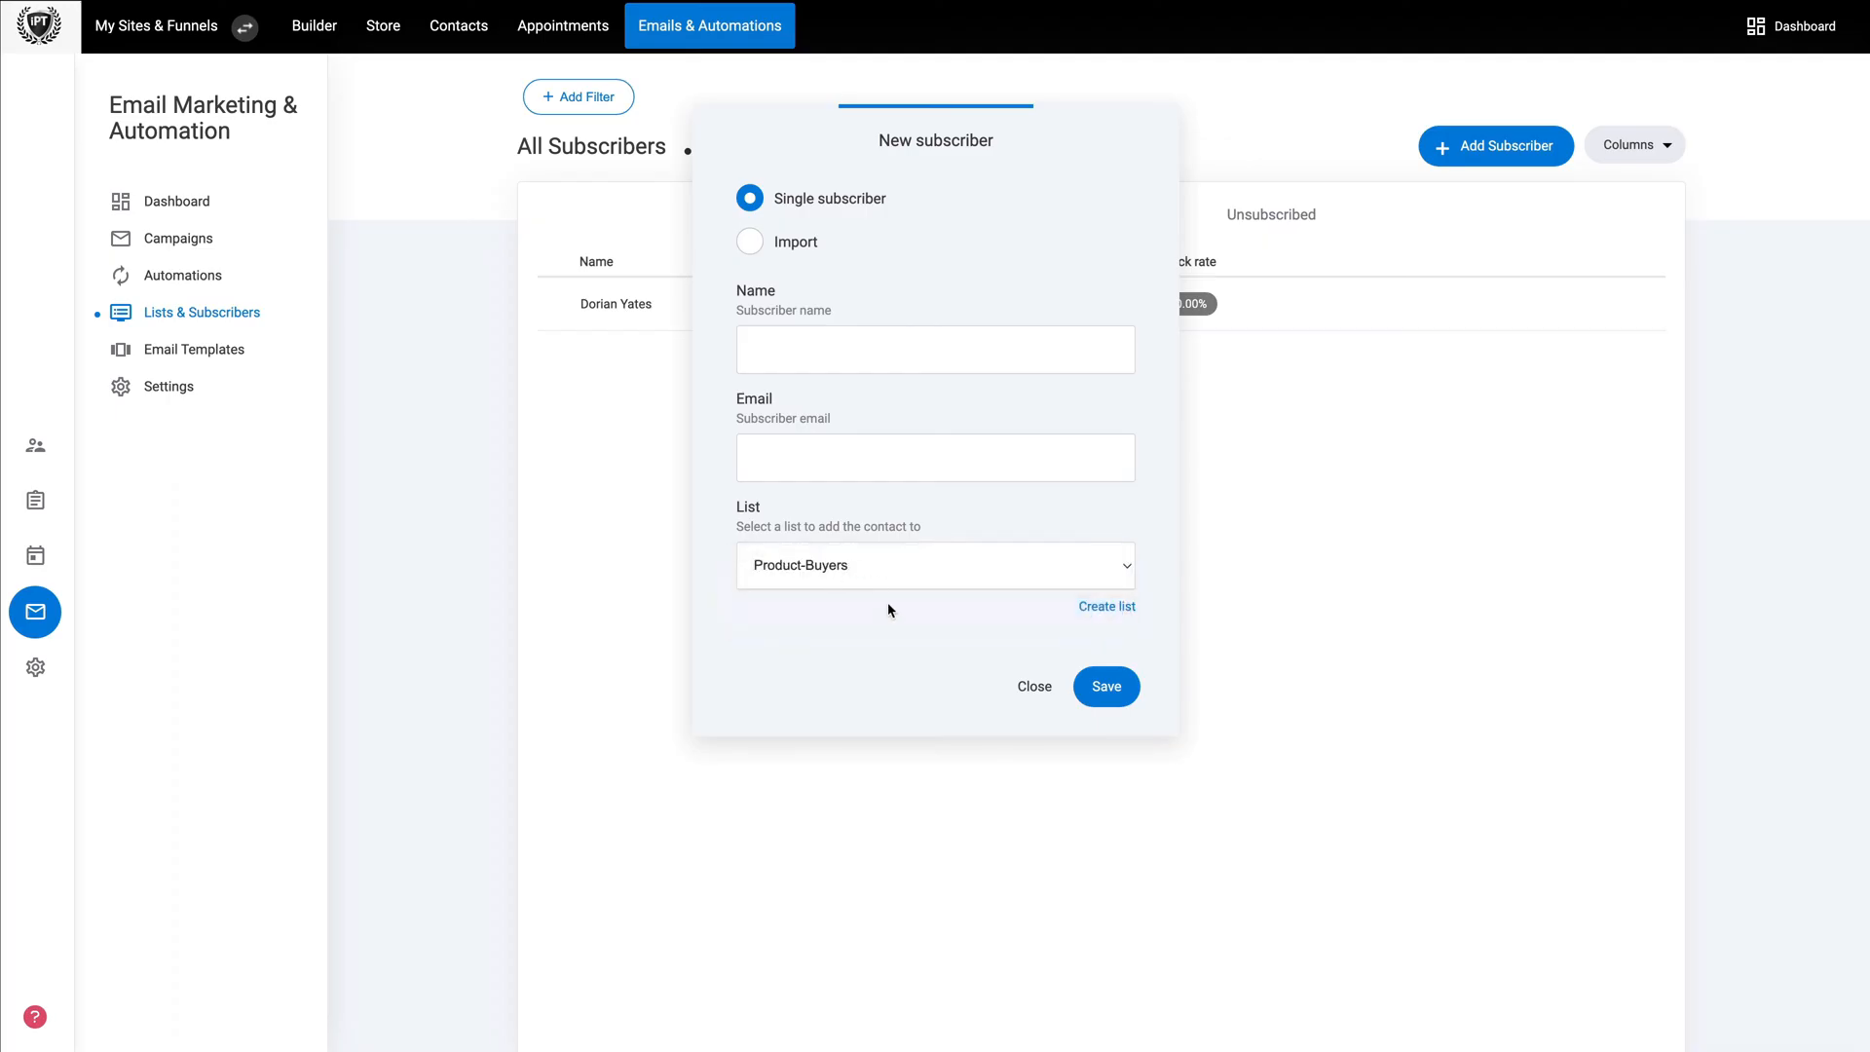
pyautogui.click(1038, 690)
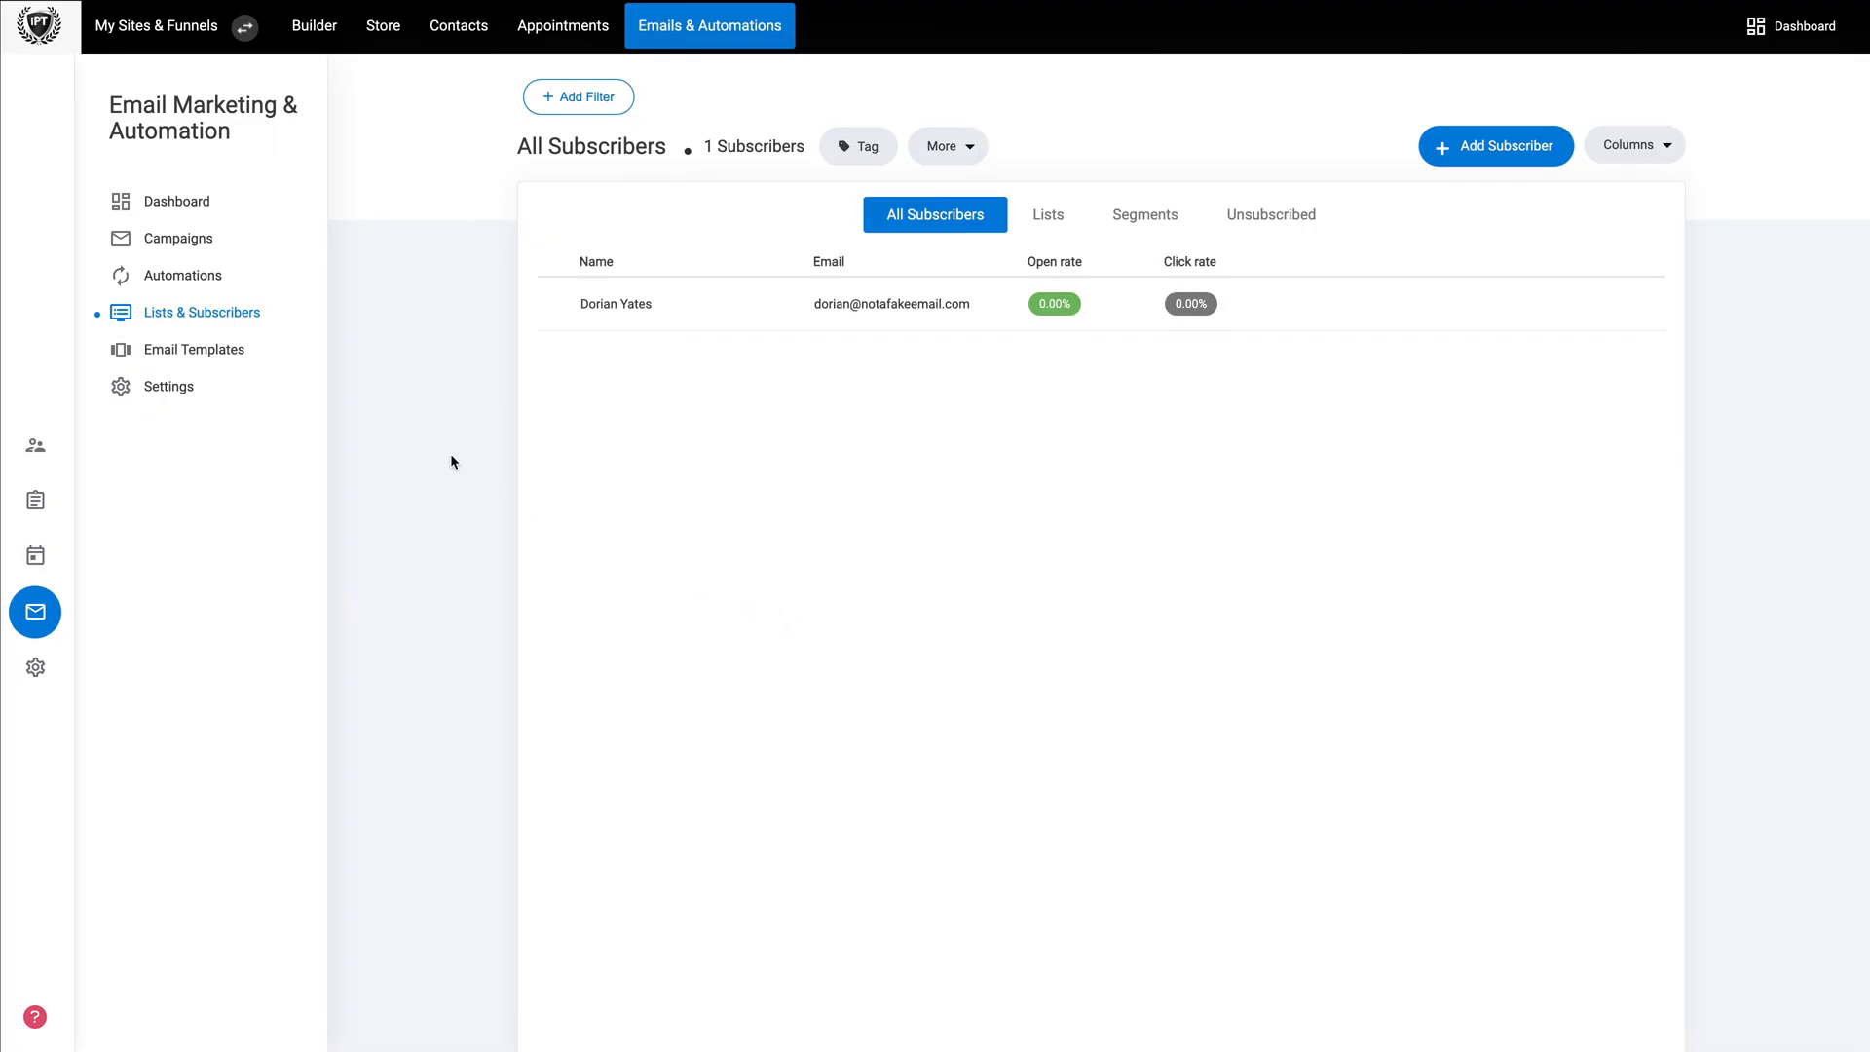
# In the email marketing settings, submit mydomain.com as a new sending domain, and cancel at the ownership confirmation
pyautogui.click(187, 390)
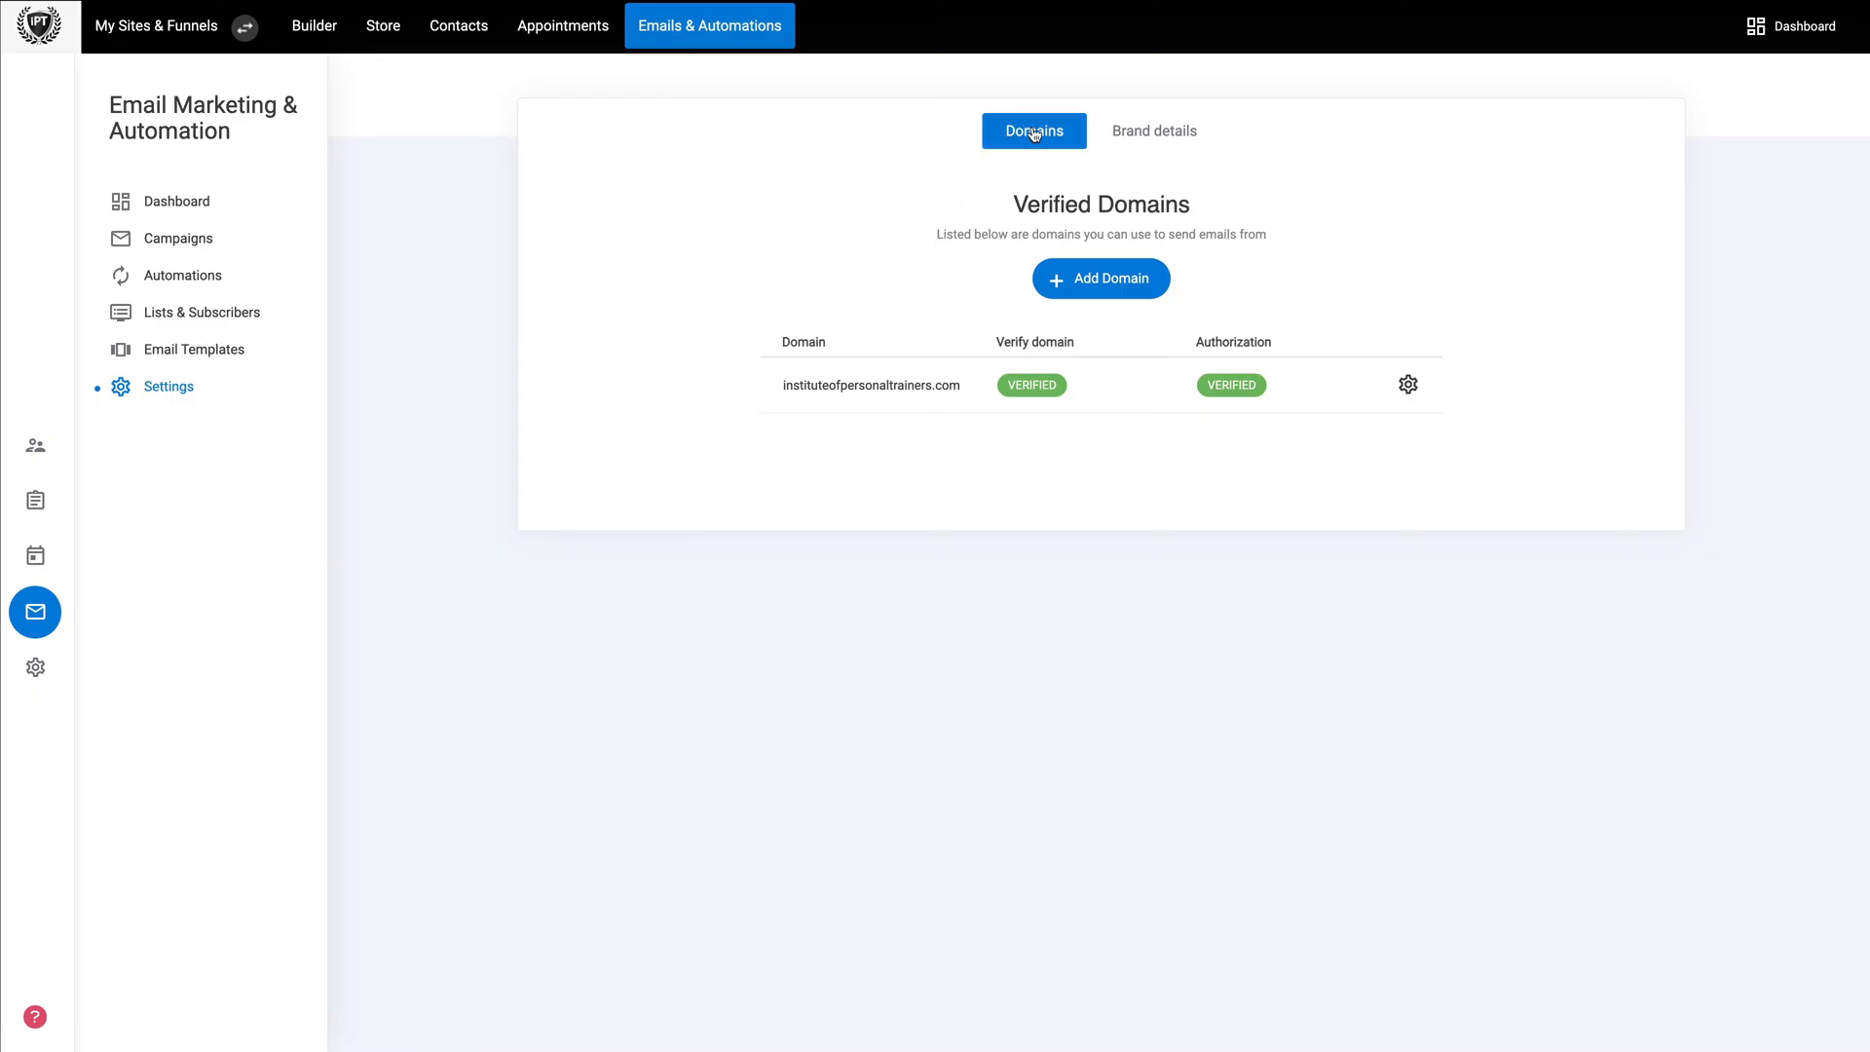
pyautogui.click(1091, 283)
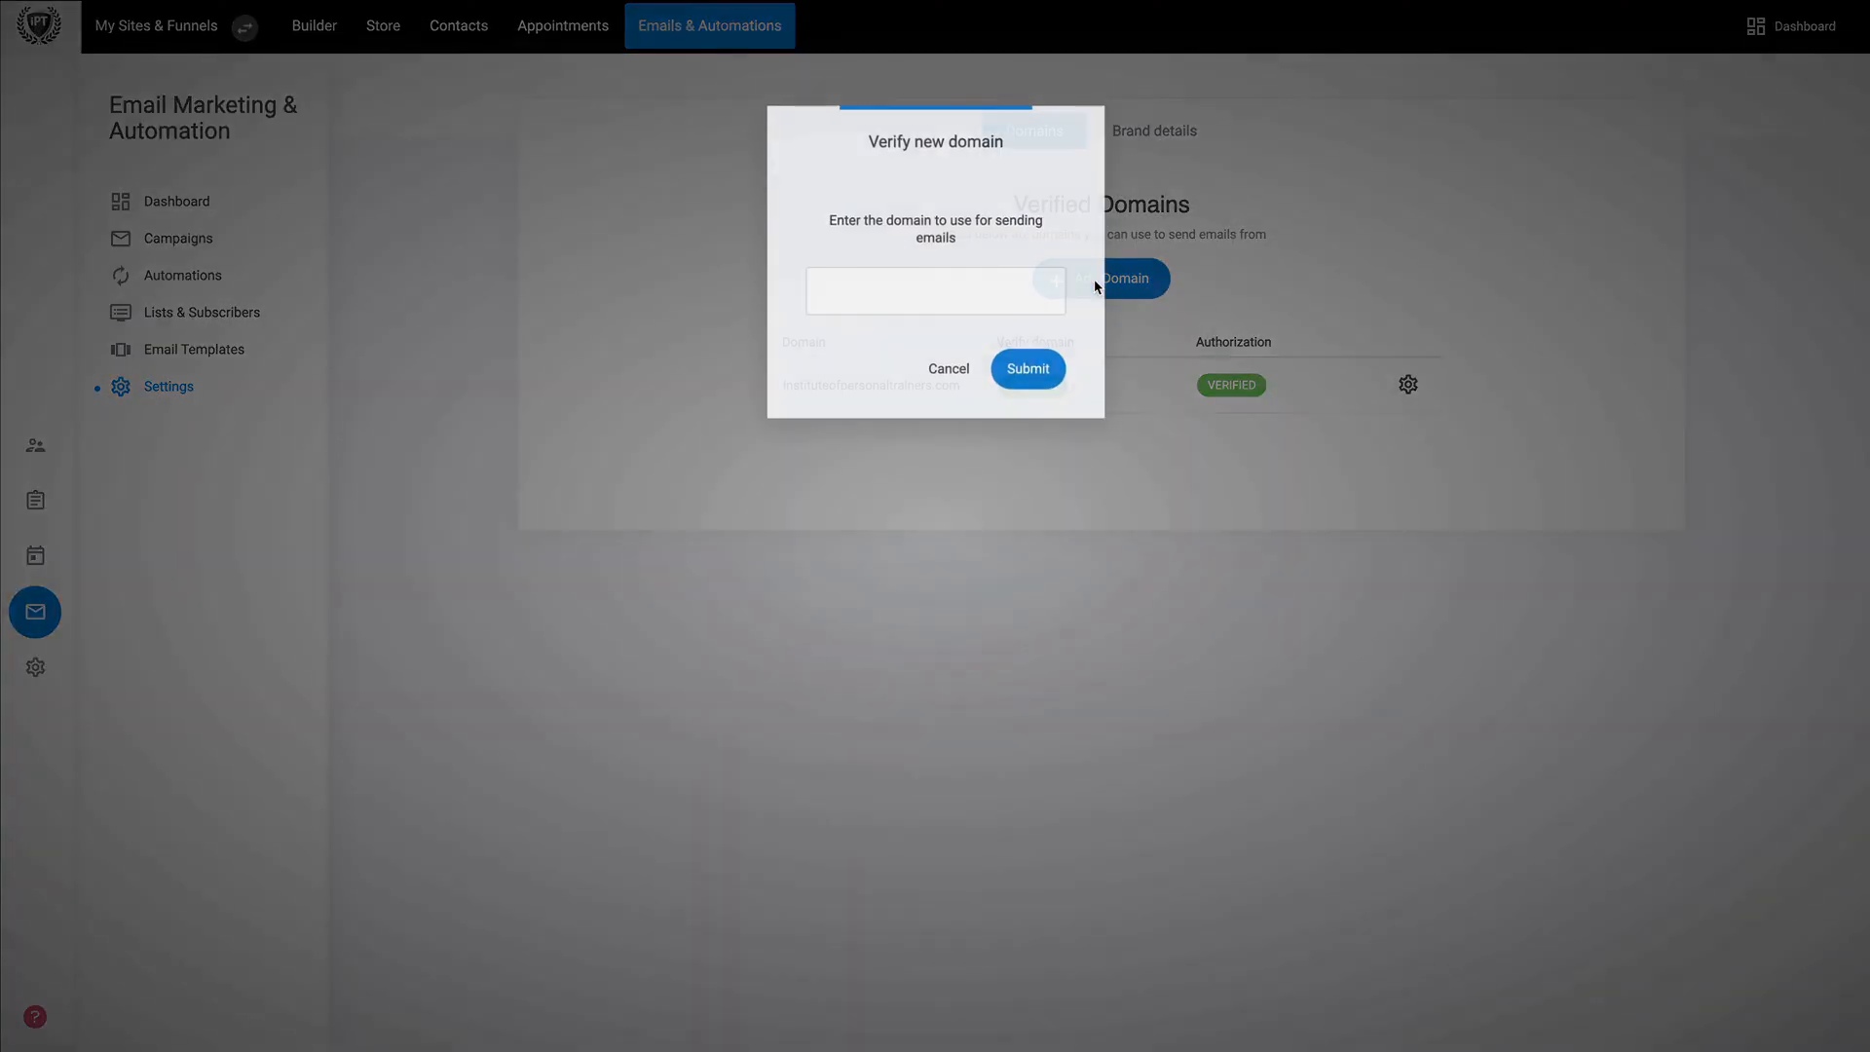
pyautogui.click(838, 296)
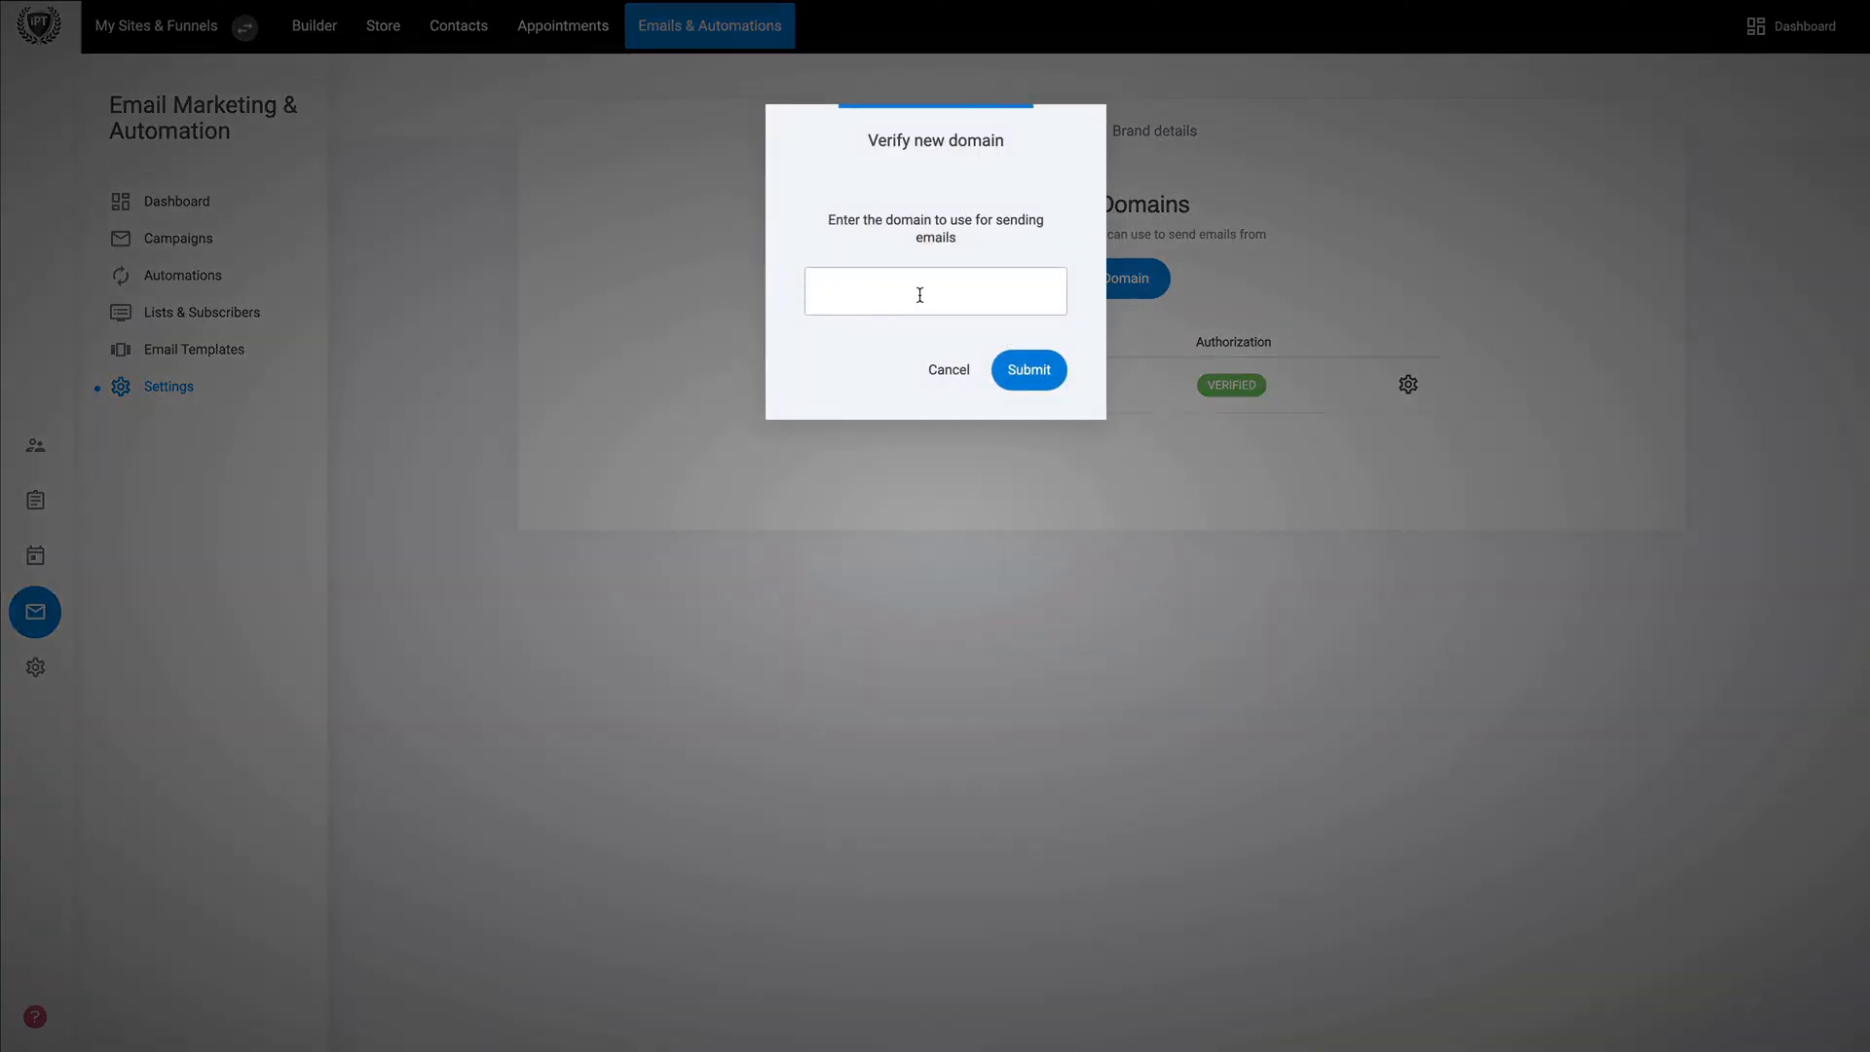
pyautogui.click(1030, 371)
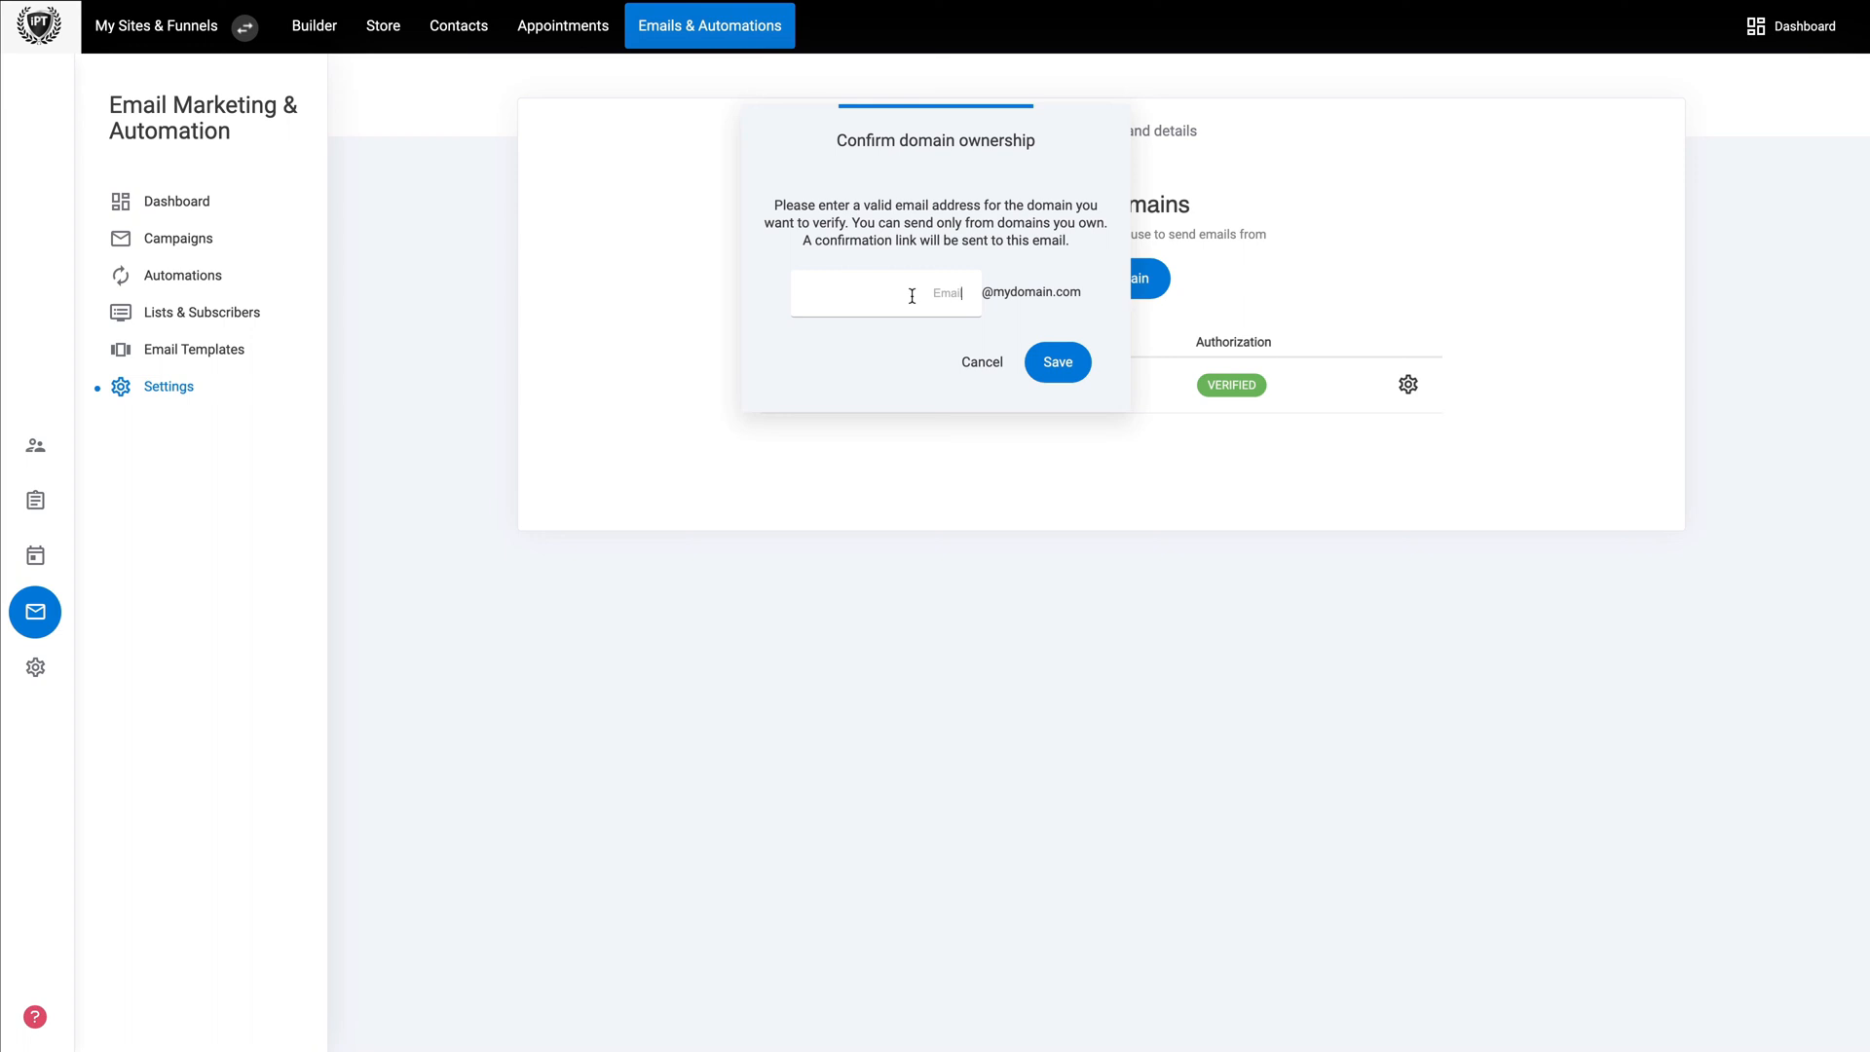
pyautogui.click(912, 296)
pyautogui.moveTo(994, 293); pyautogui.dragTo(1072, 296)
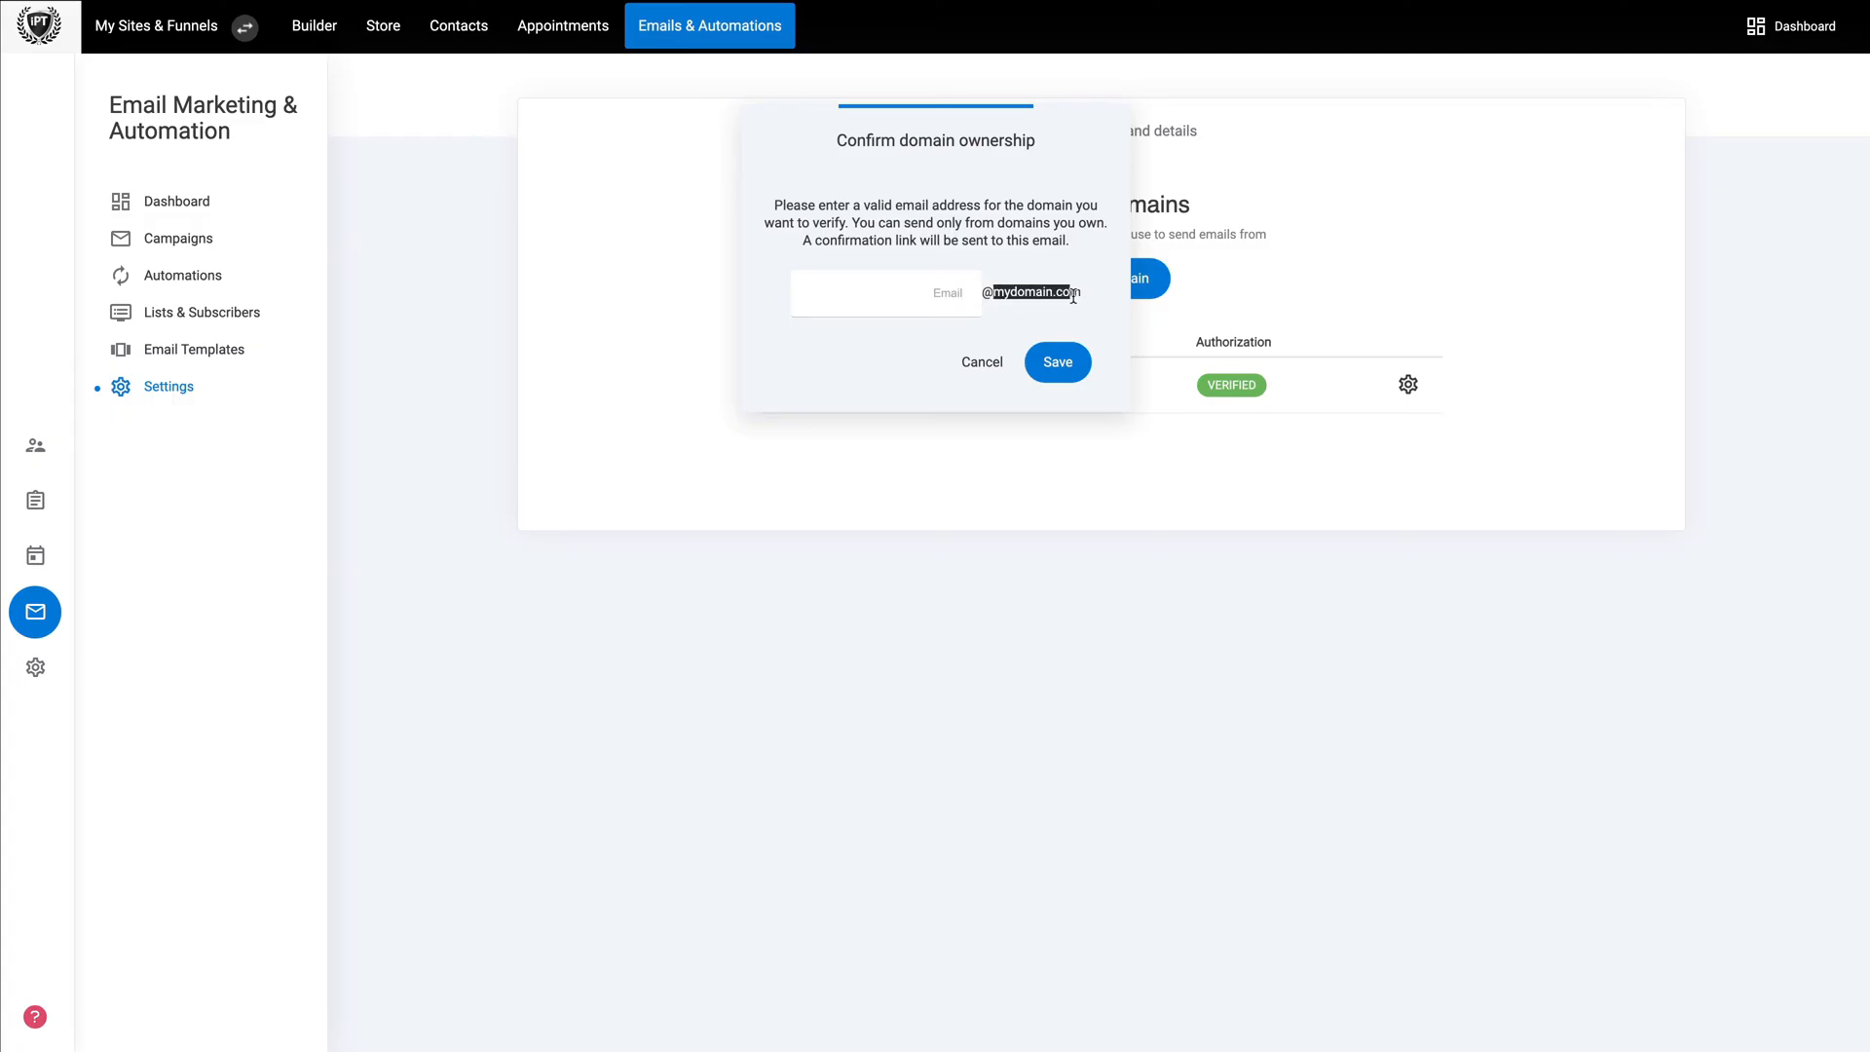
pyautogui.click(948, 295)
pyautogui.click(981, 366)
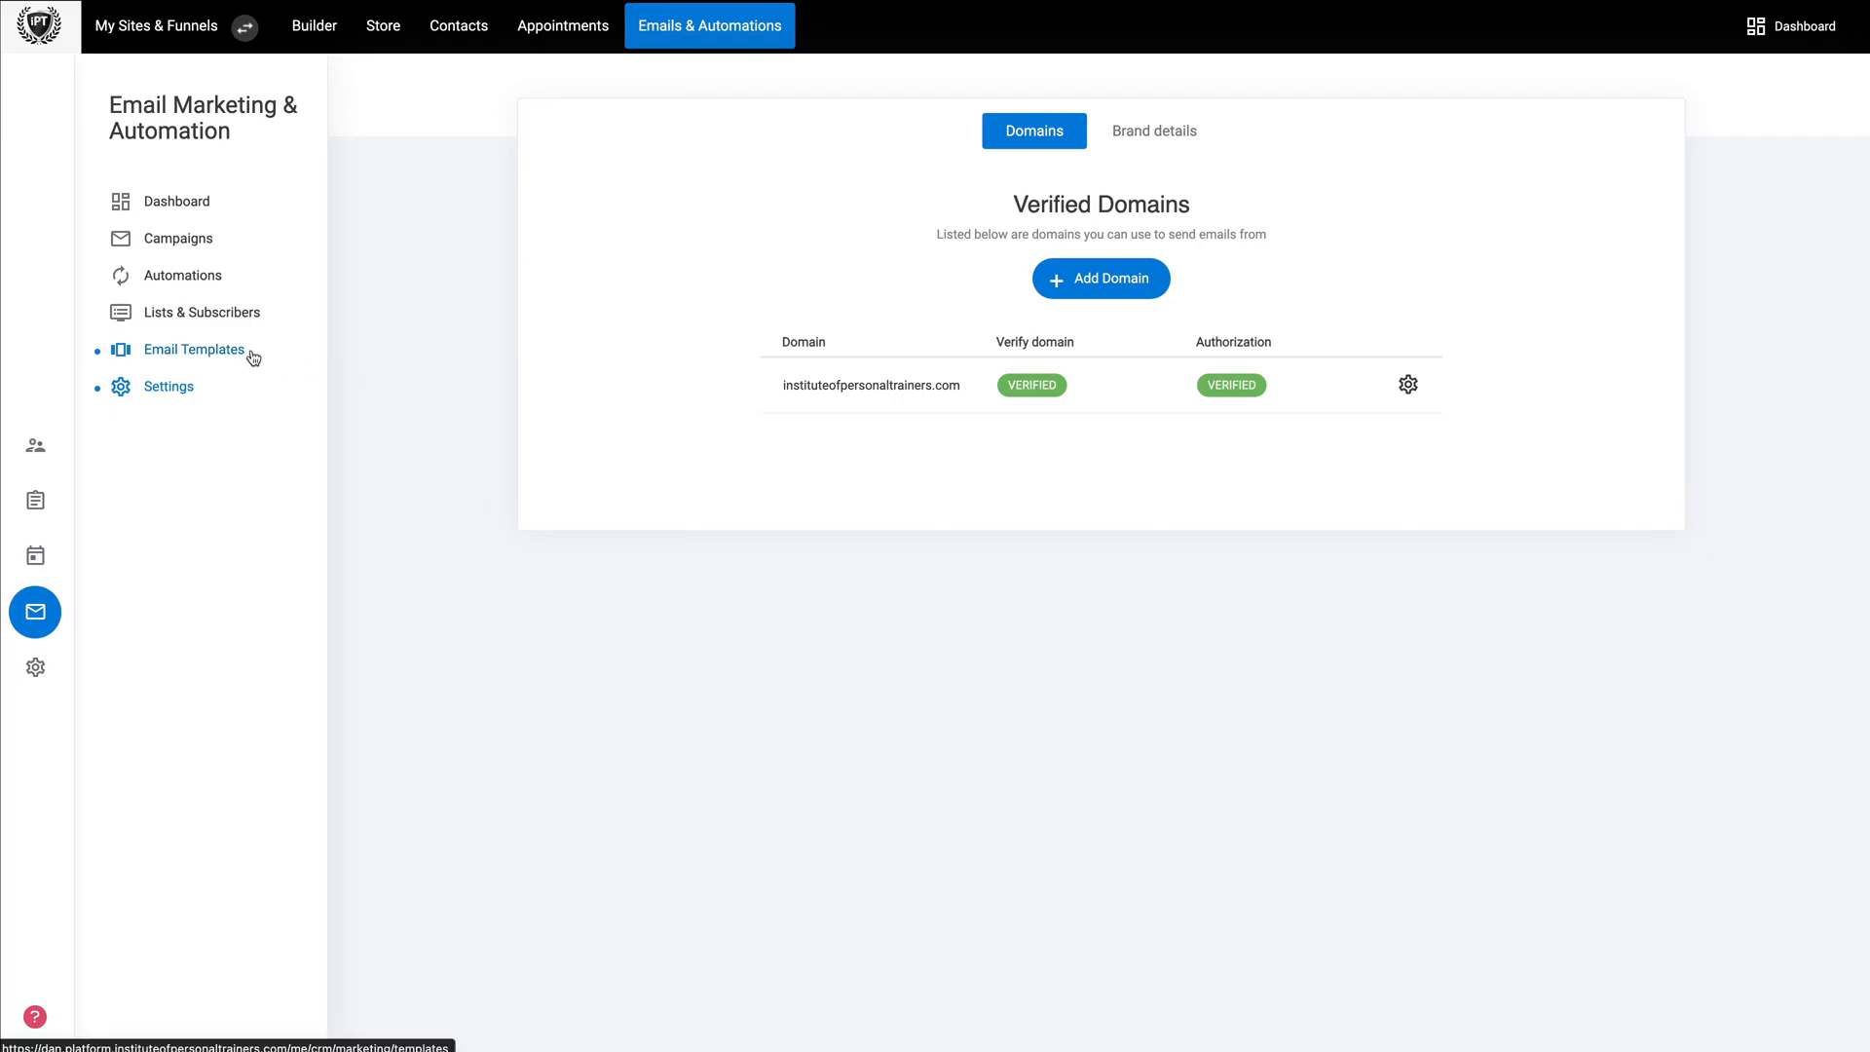
# Look through the gallery of system email templates
pyautogui.click(185, 353)
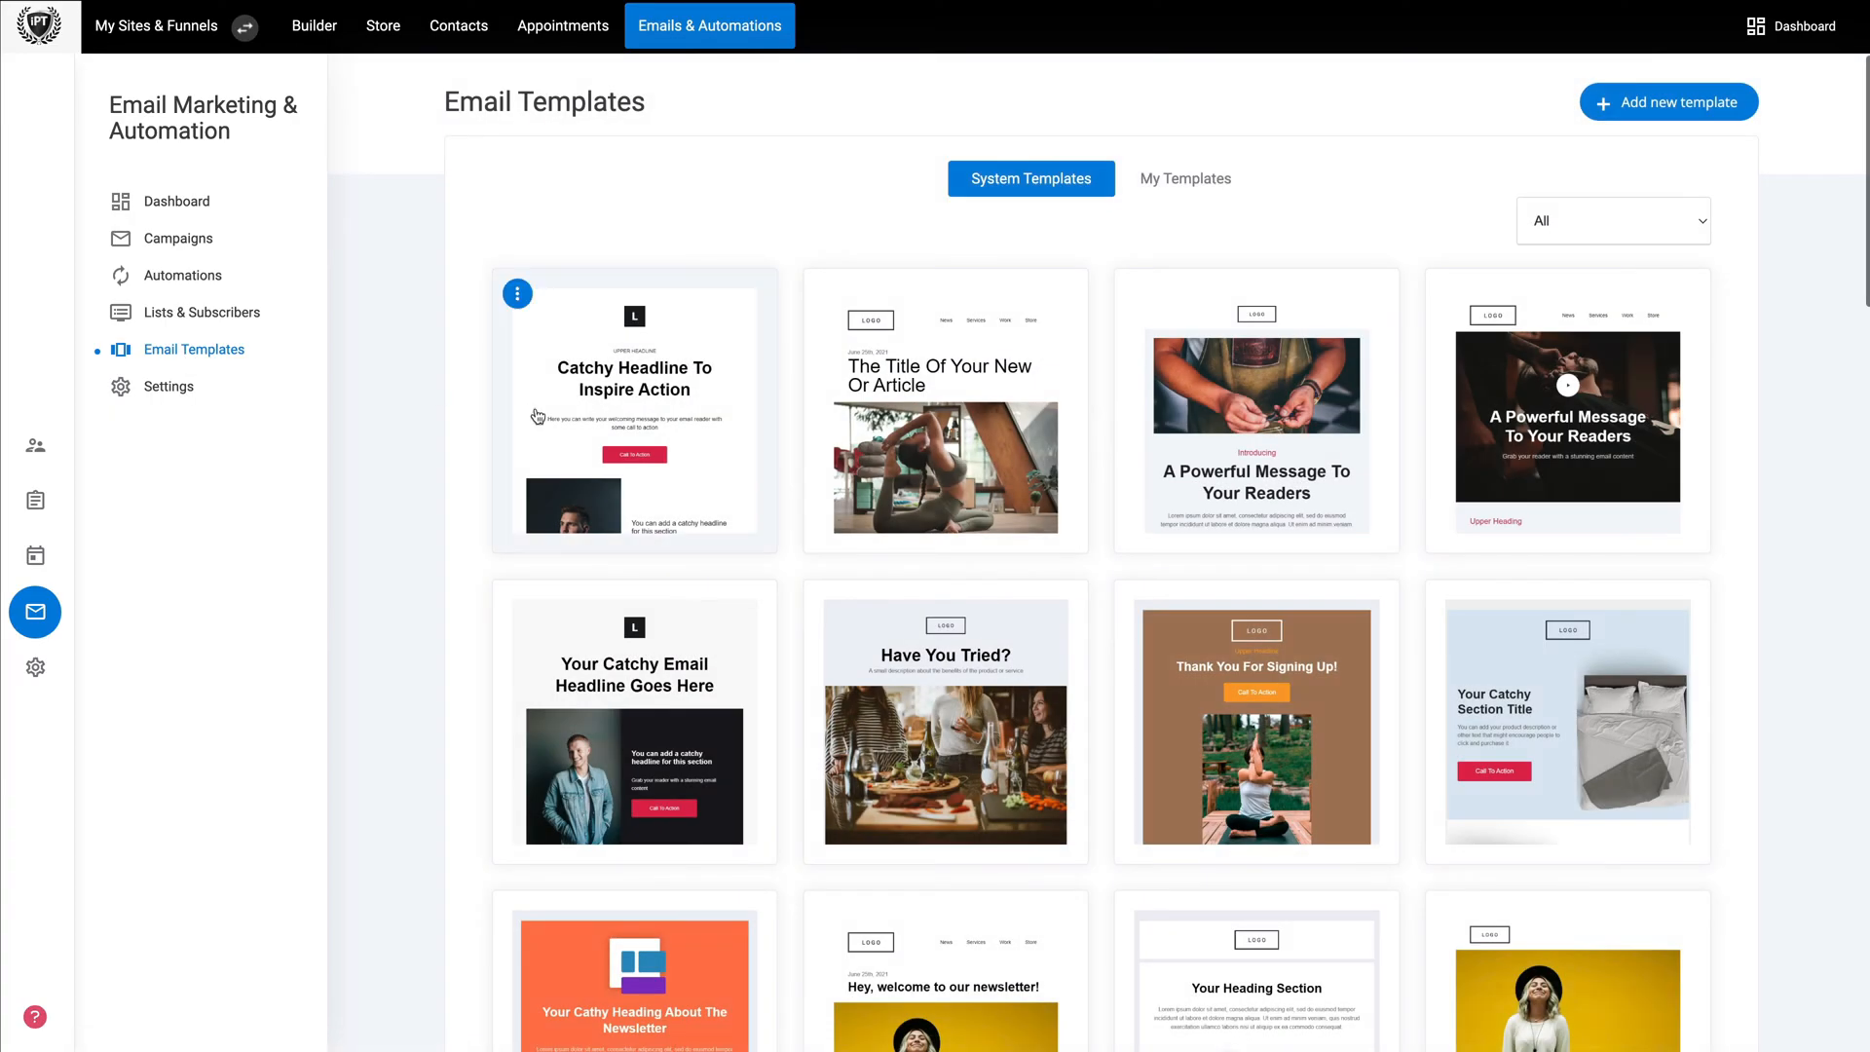
pyautogui.scroll(-1, 789, 627)
pyautogui.scroll(-6, 789, 627)
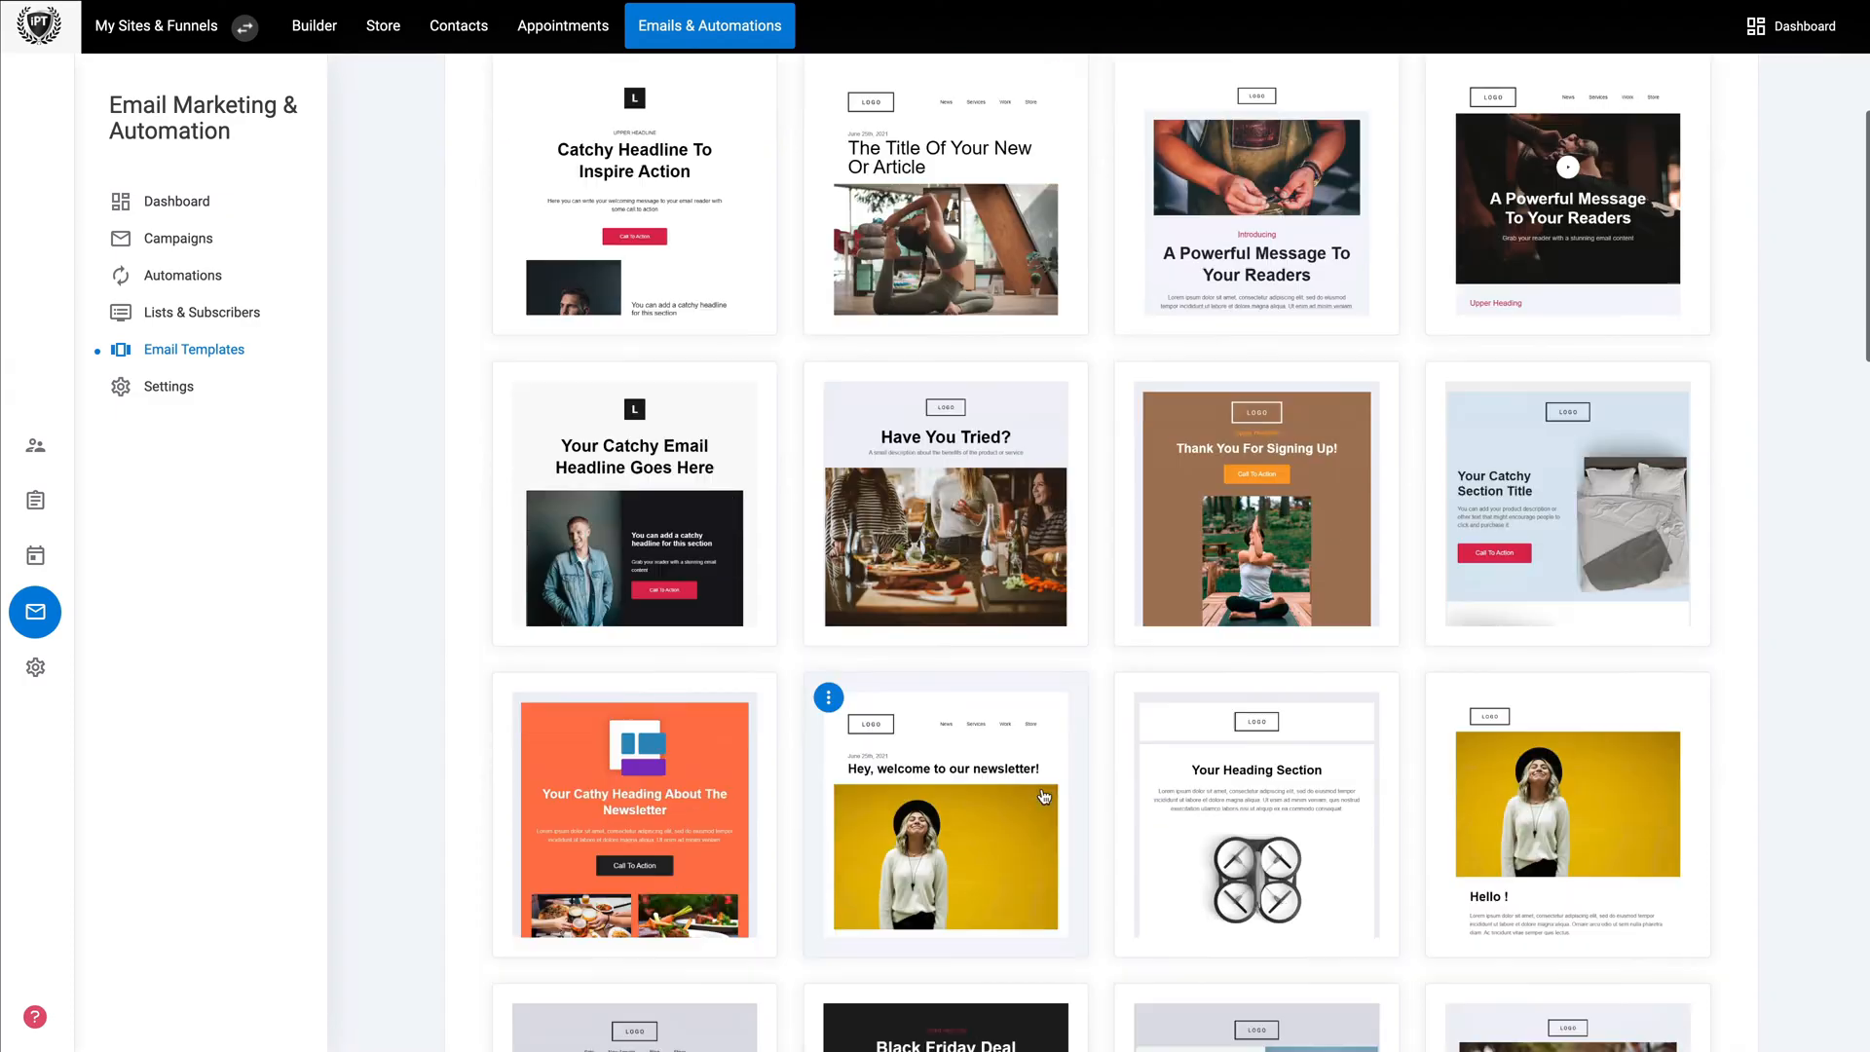
pyautogui.scroll(8, 1081, 702)
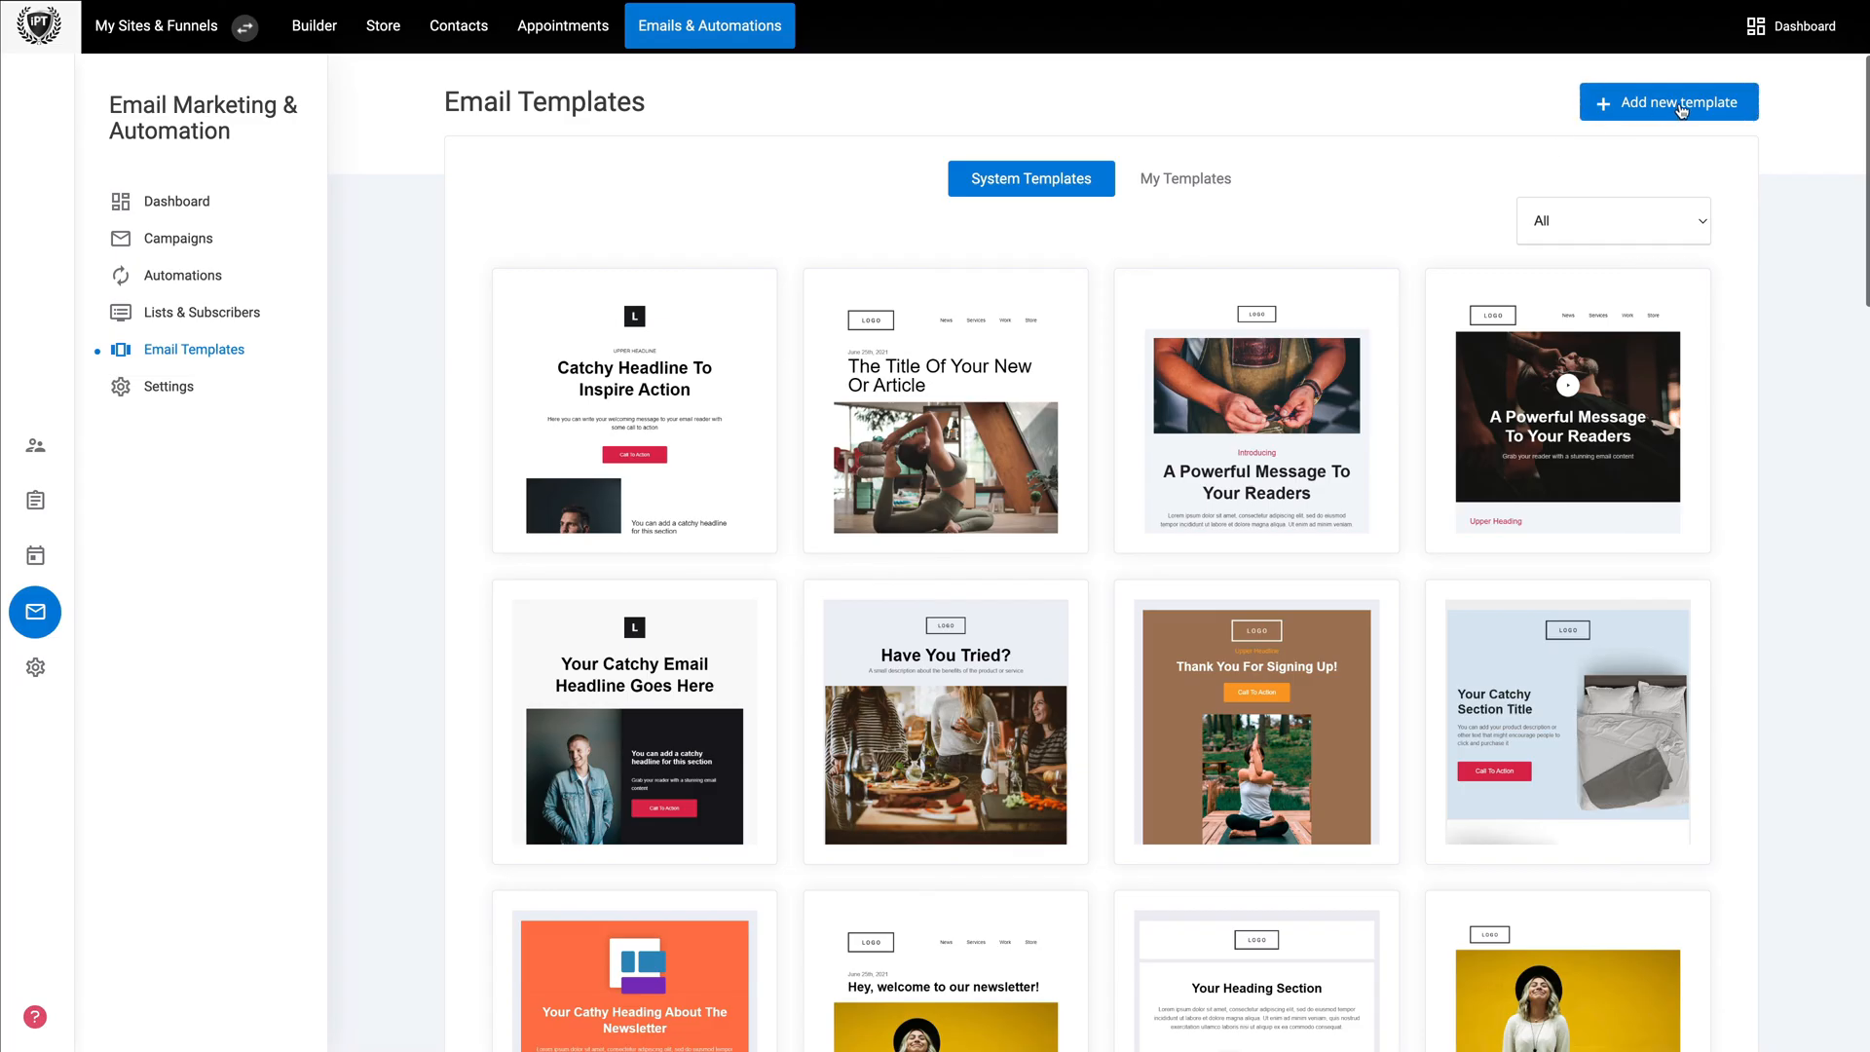
# Create a new email template from a centred logo-and-menu block, a video heading block, and an image block with headline and action button
pyautogui.click(1645, 116)
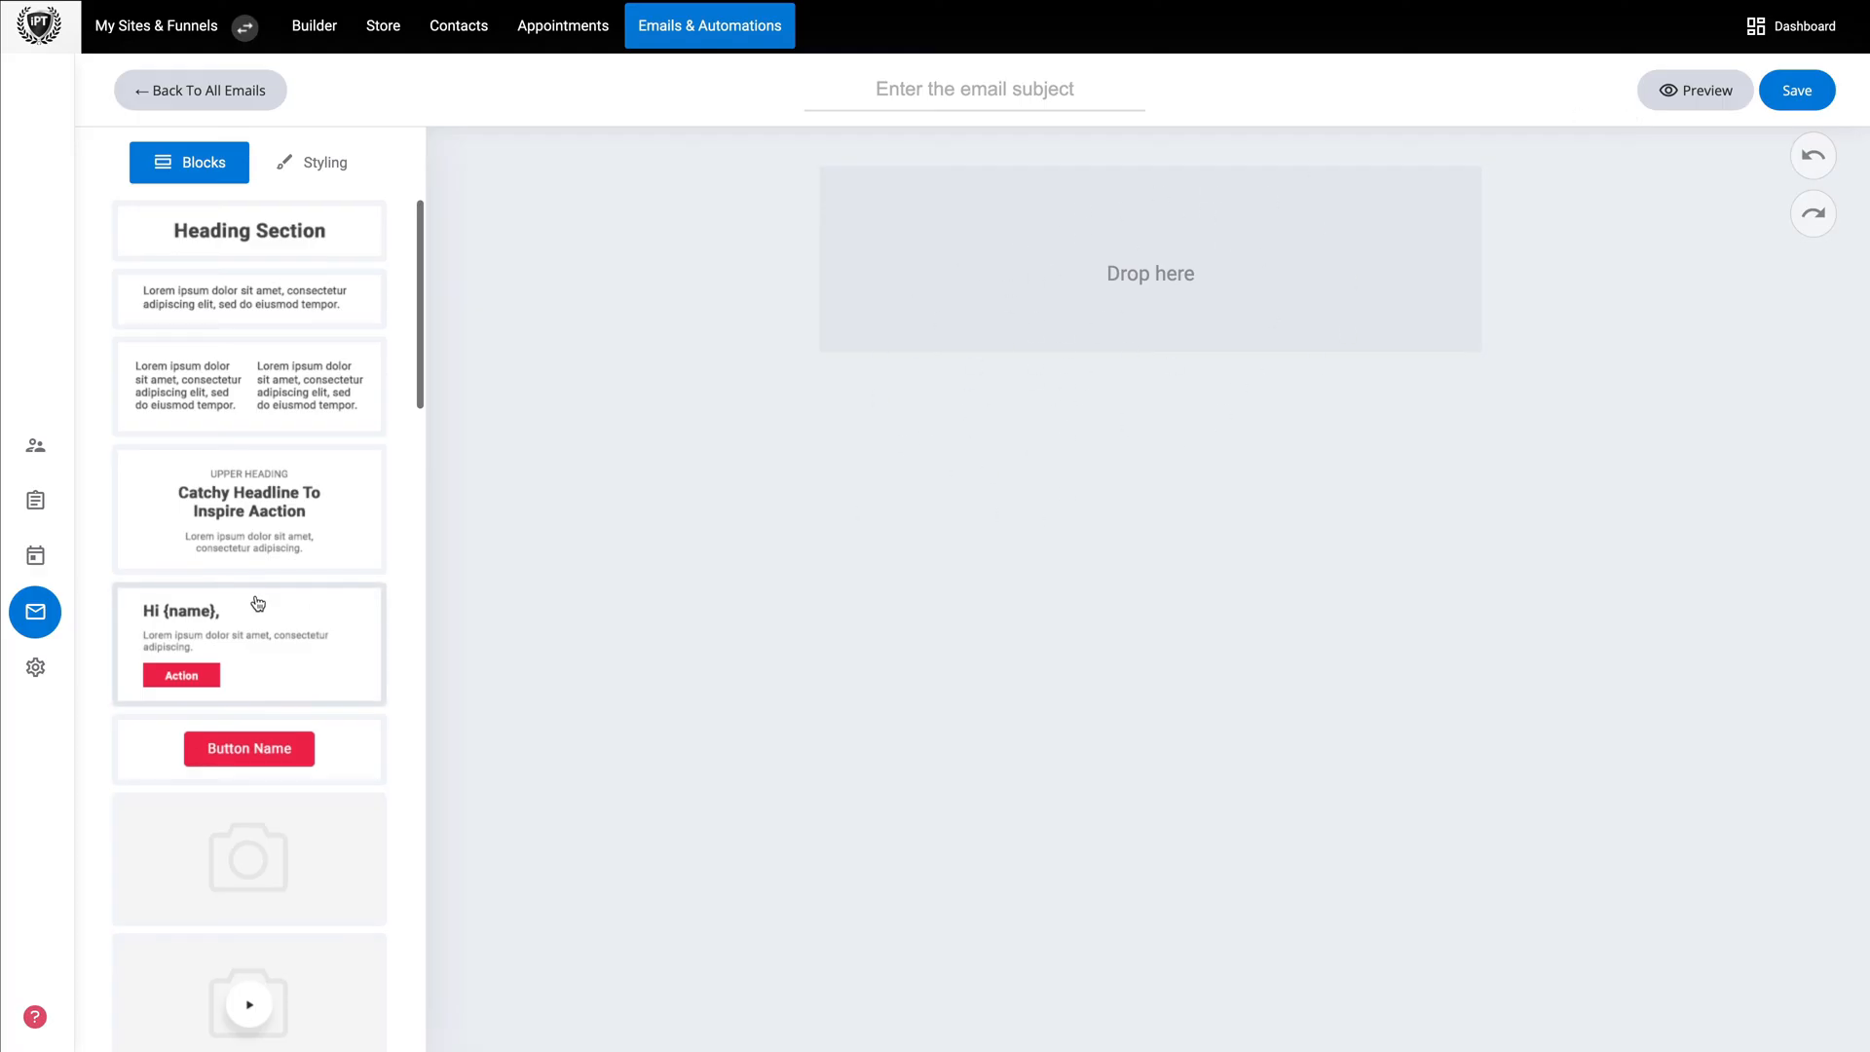
pyautogui.scroll(-8, 258, 604)
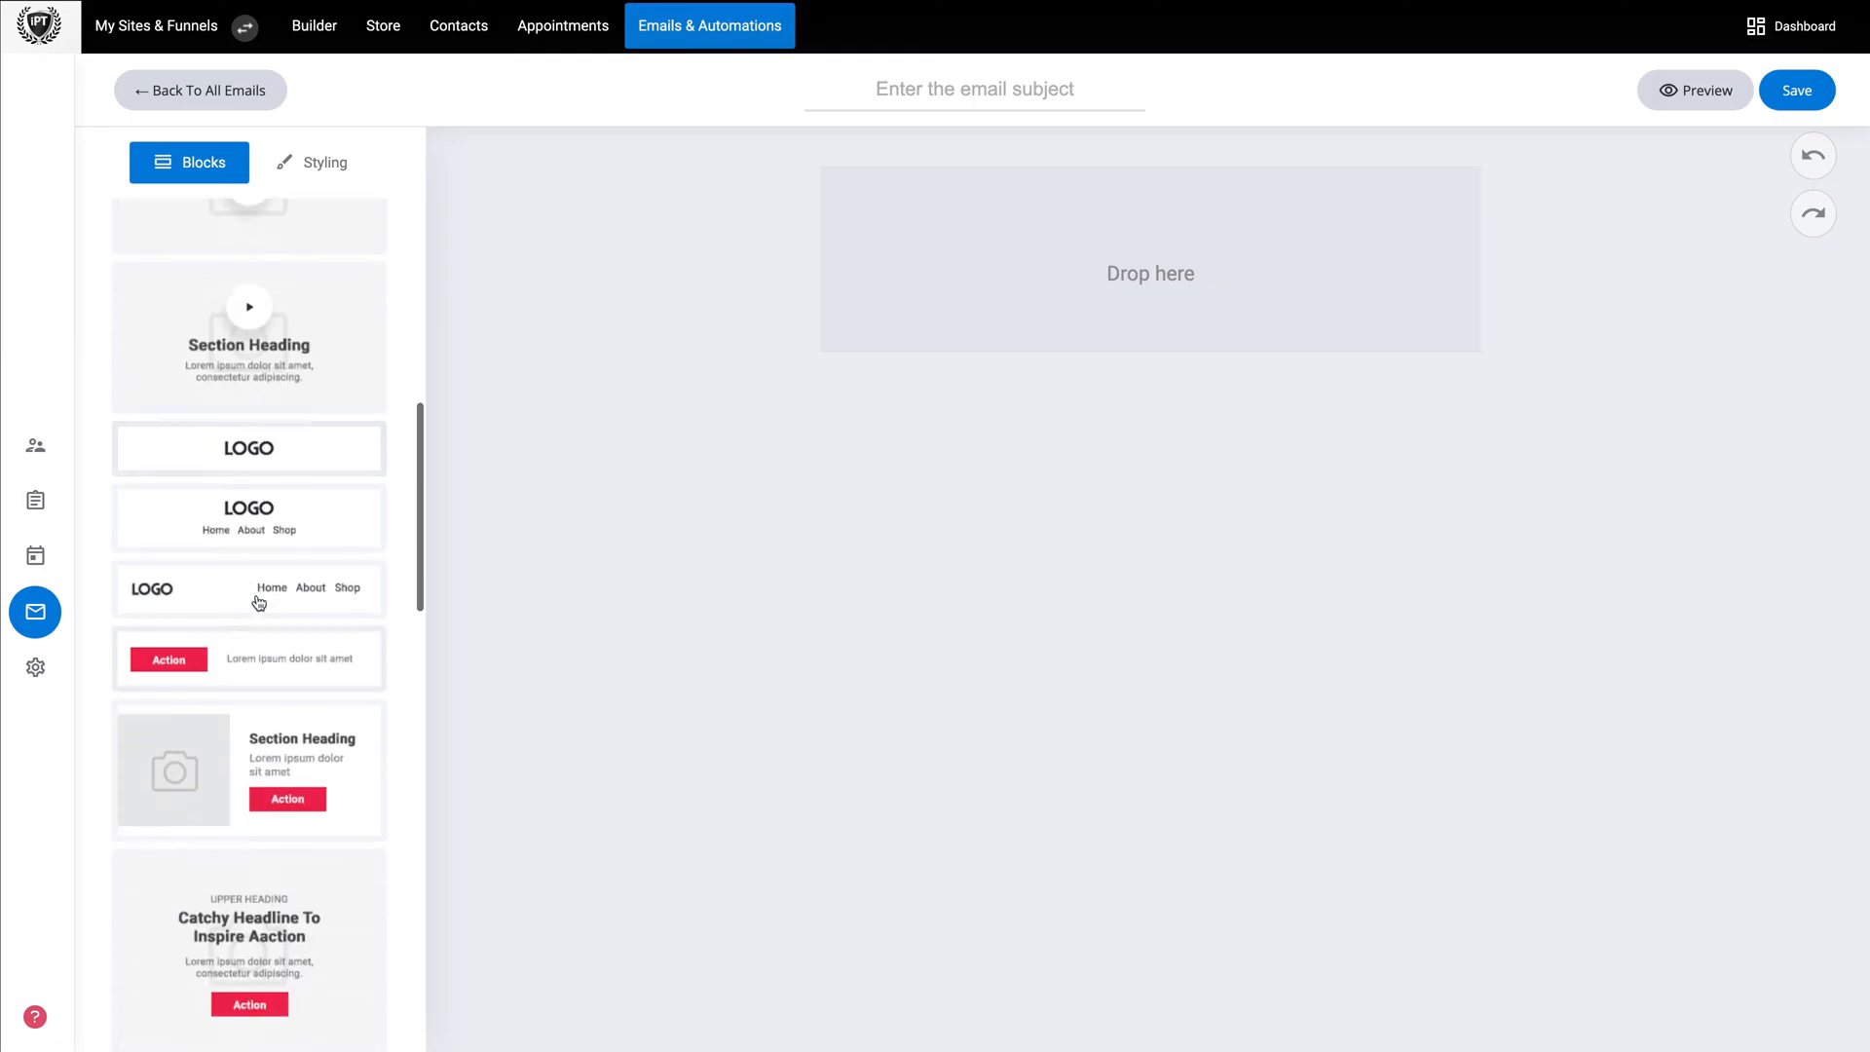
pyautogui.moveTo(280, 524); pyautogui.dragTo(1005, 210)
pyautogui.moveTo(250, 362); pyautogui.dragTo(999, 336)
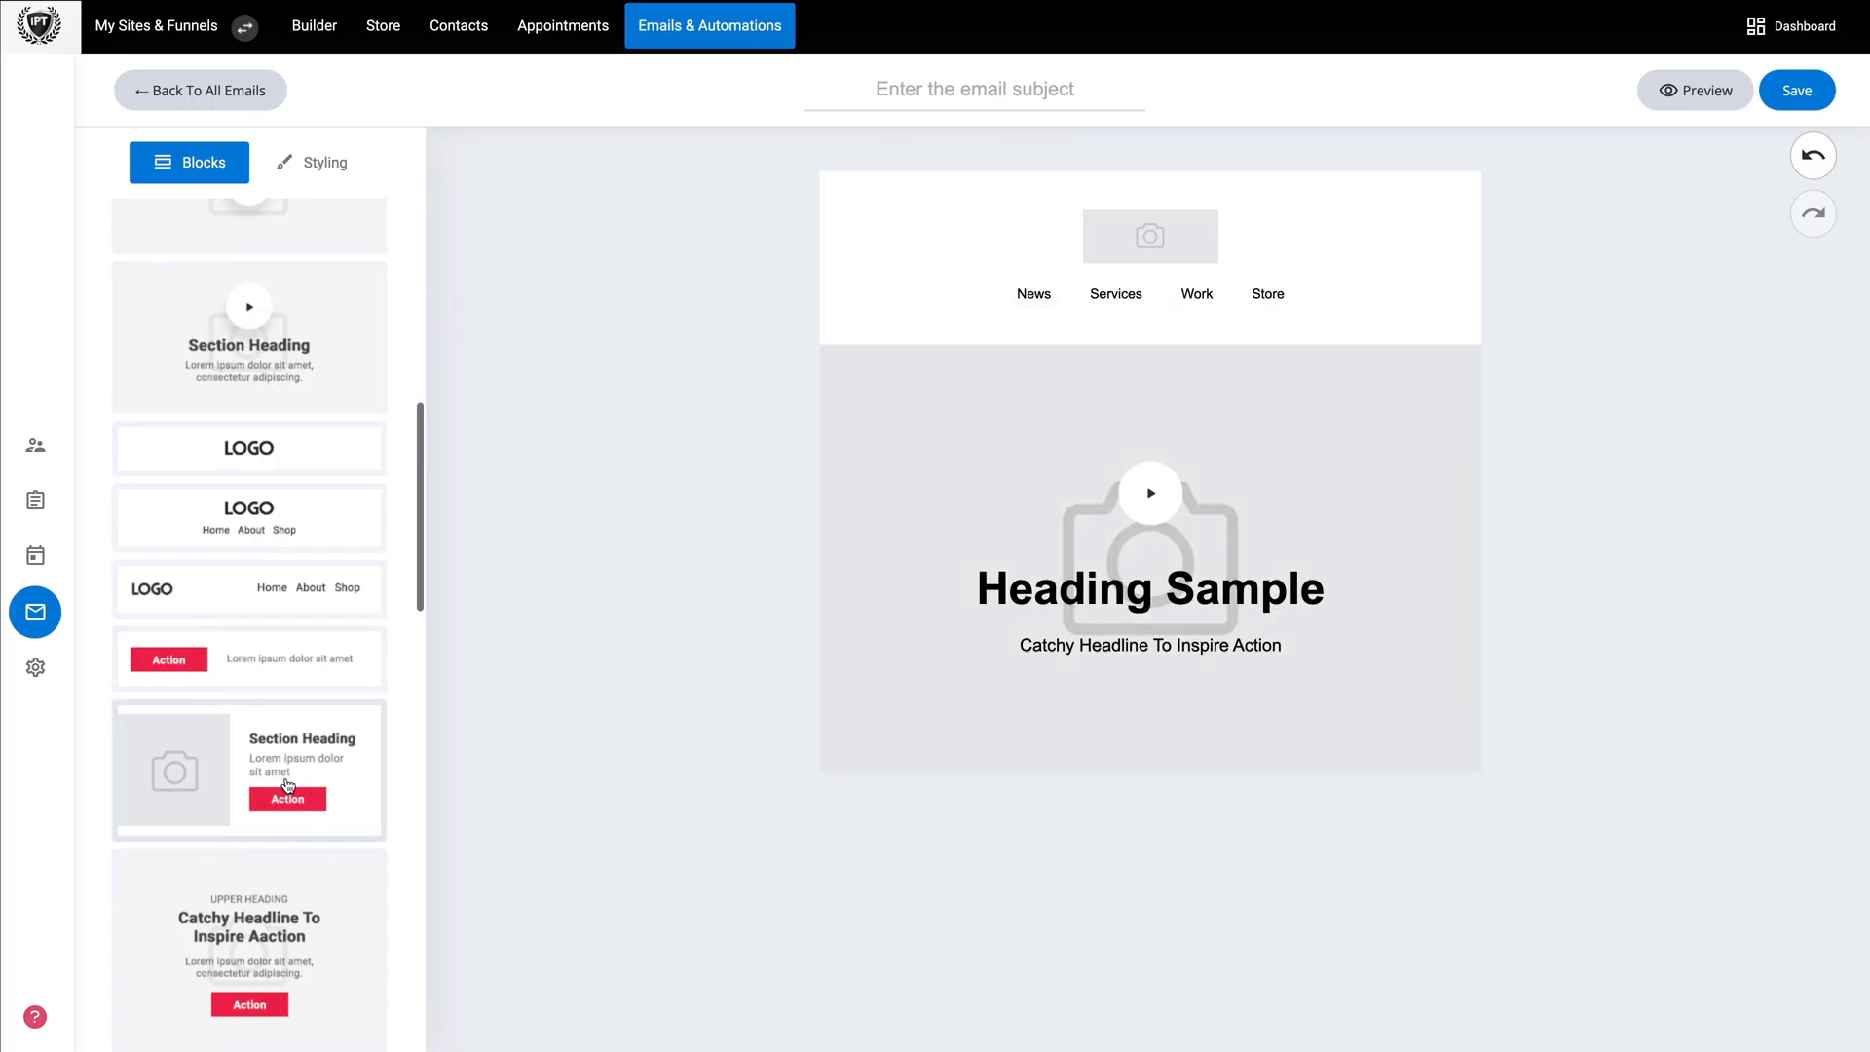
pyautogui.moveTo(288, 785); pyautogui.dragTo(1071, 769)
pyautogui.scroll(-2, 1120, 899)
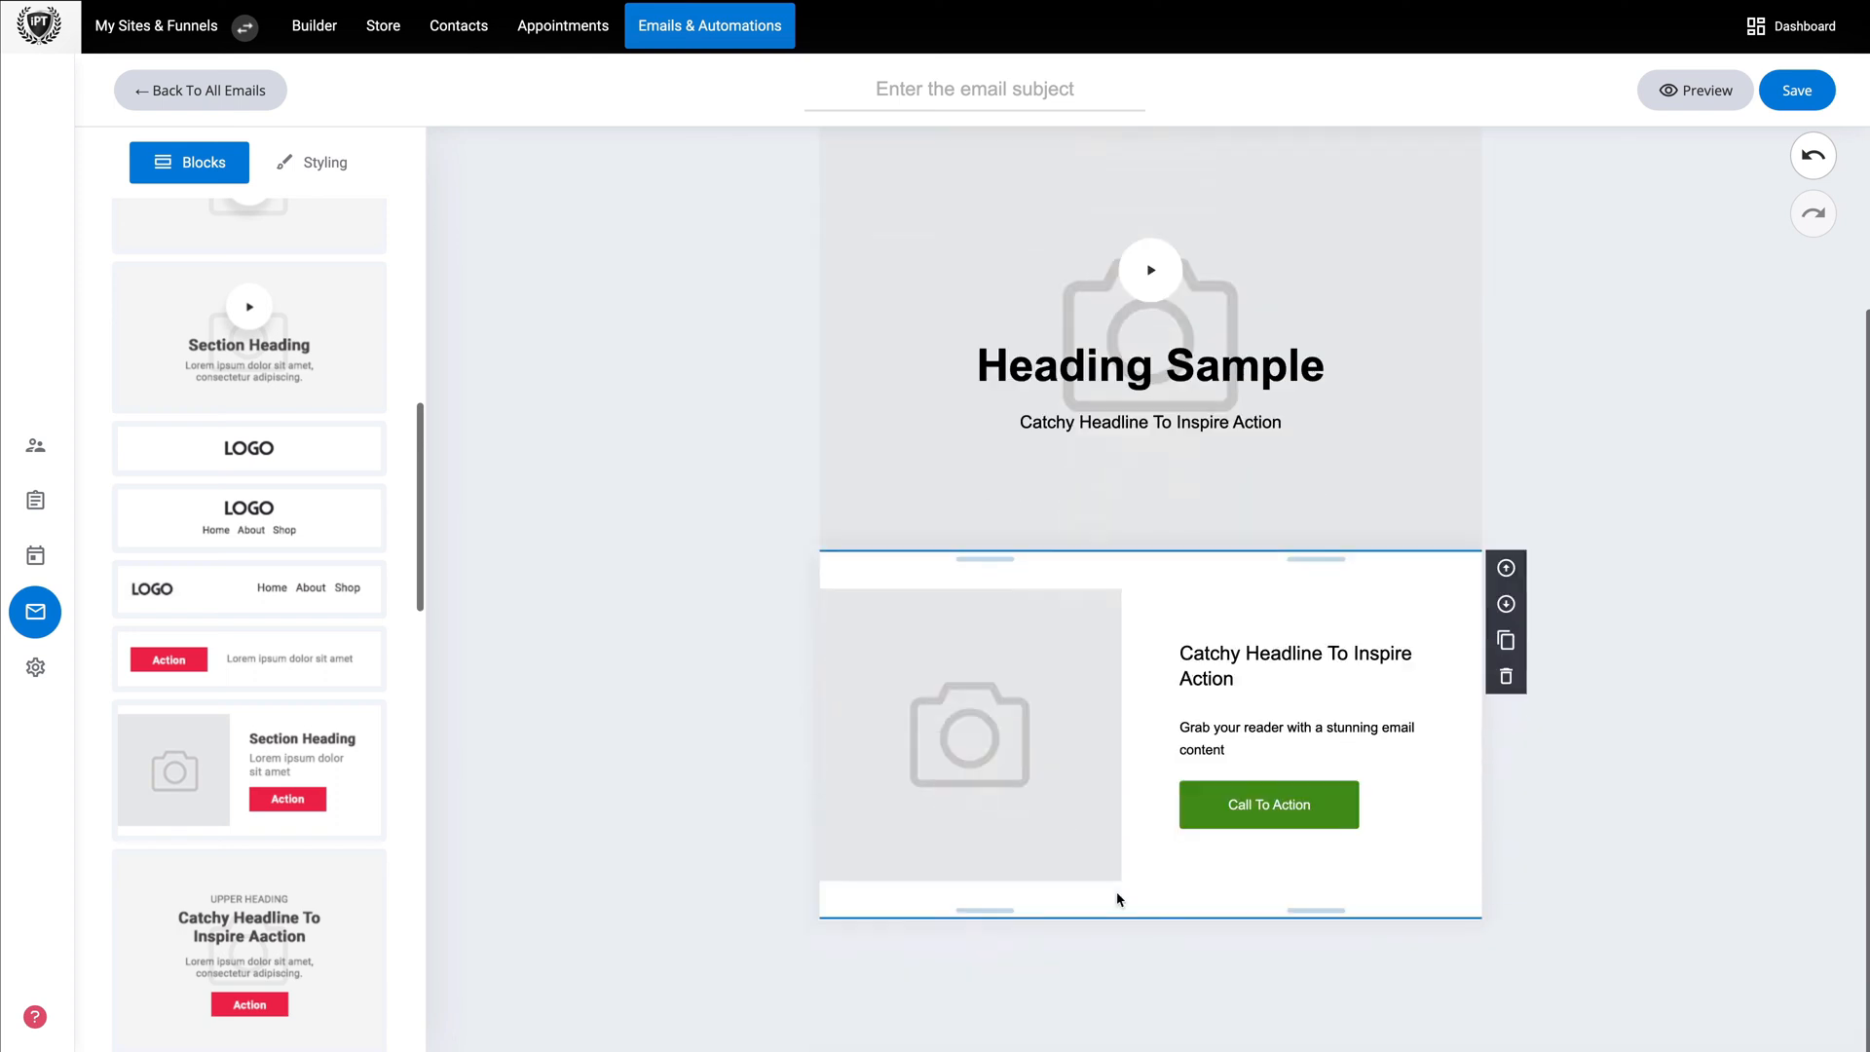
# Name the email template "my template", save it, and return to the templates page to view your own templates
pyautogui.scroll(3, 1193, 729)
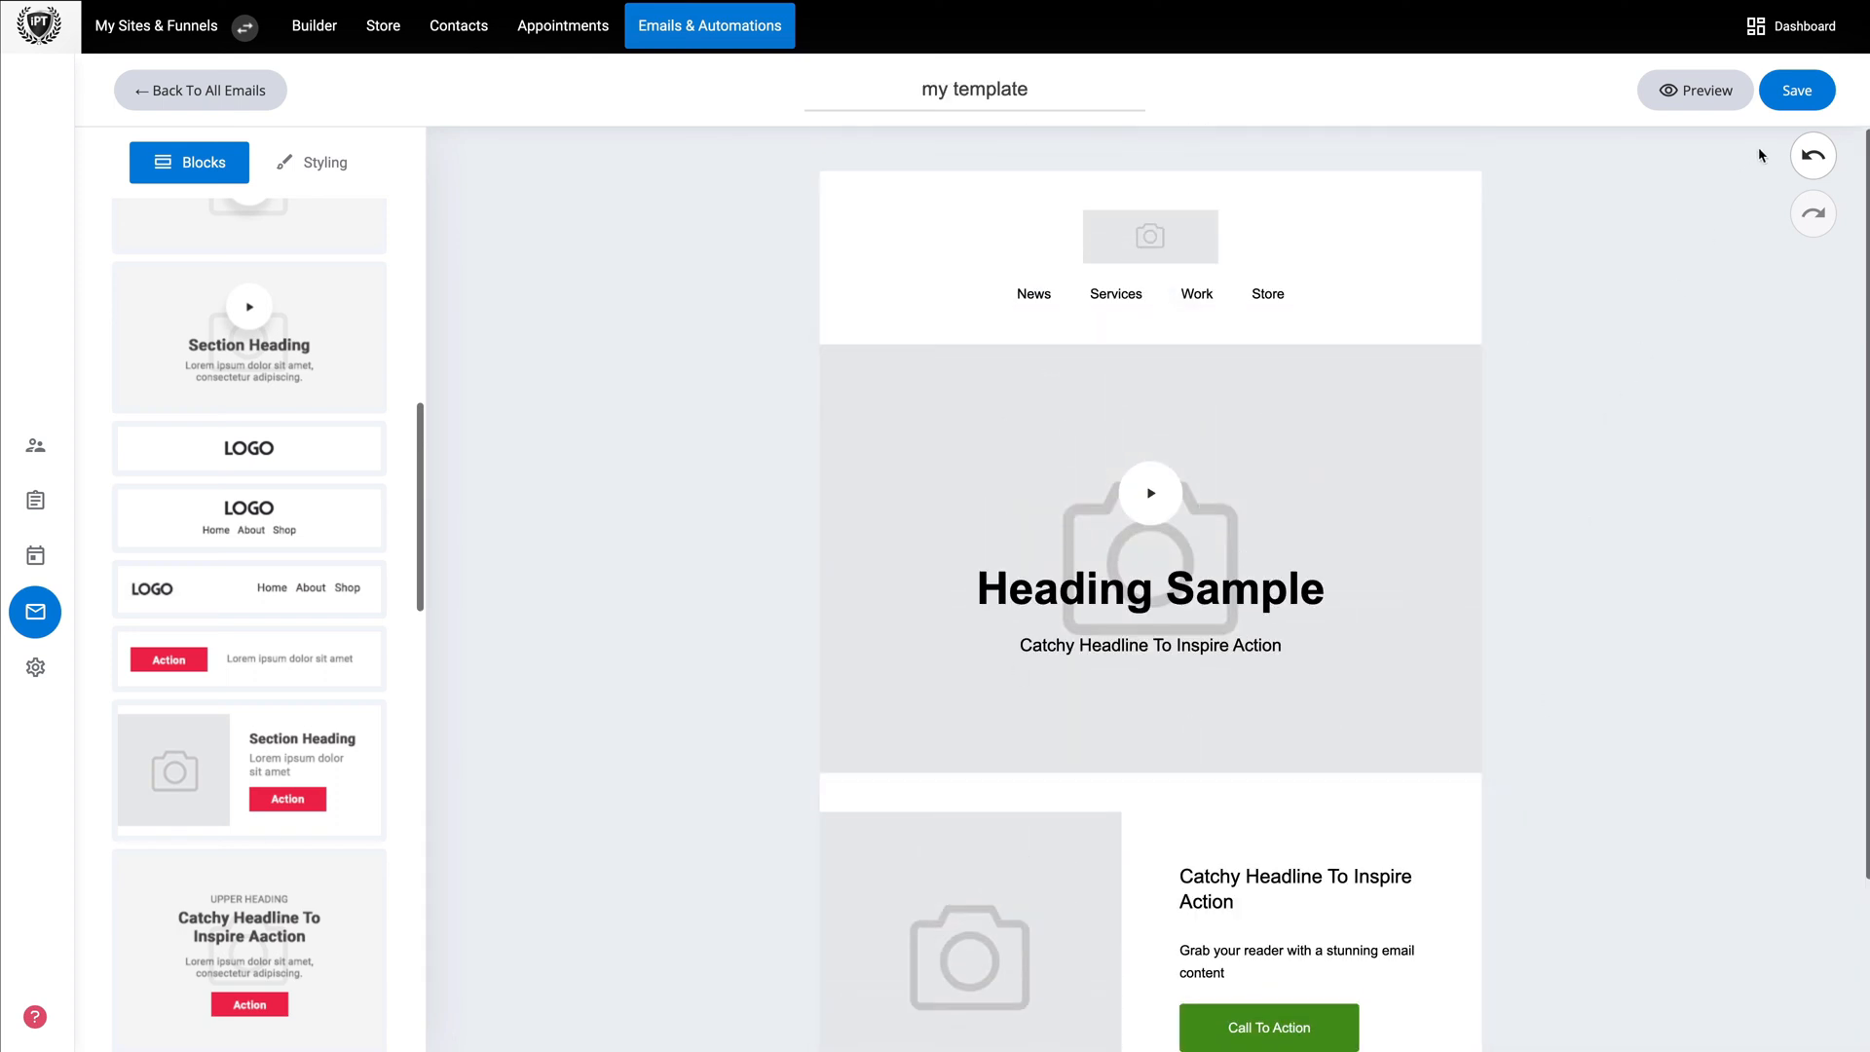
pyautogui.click(1793, 92)
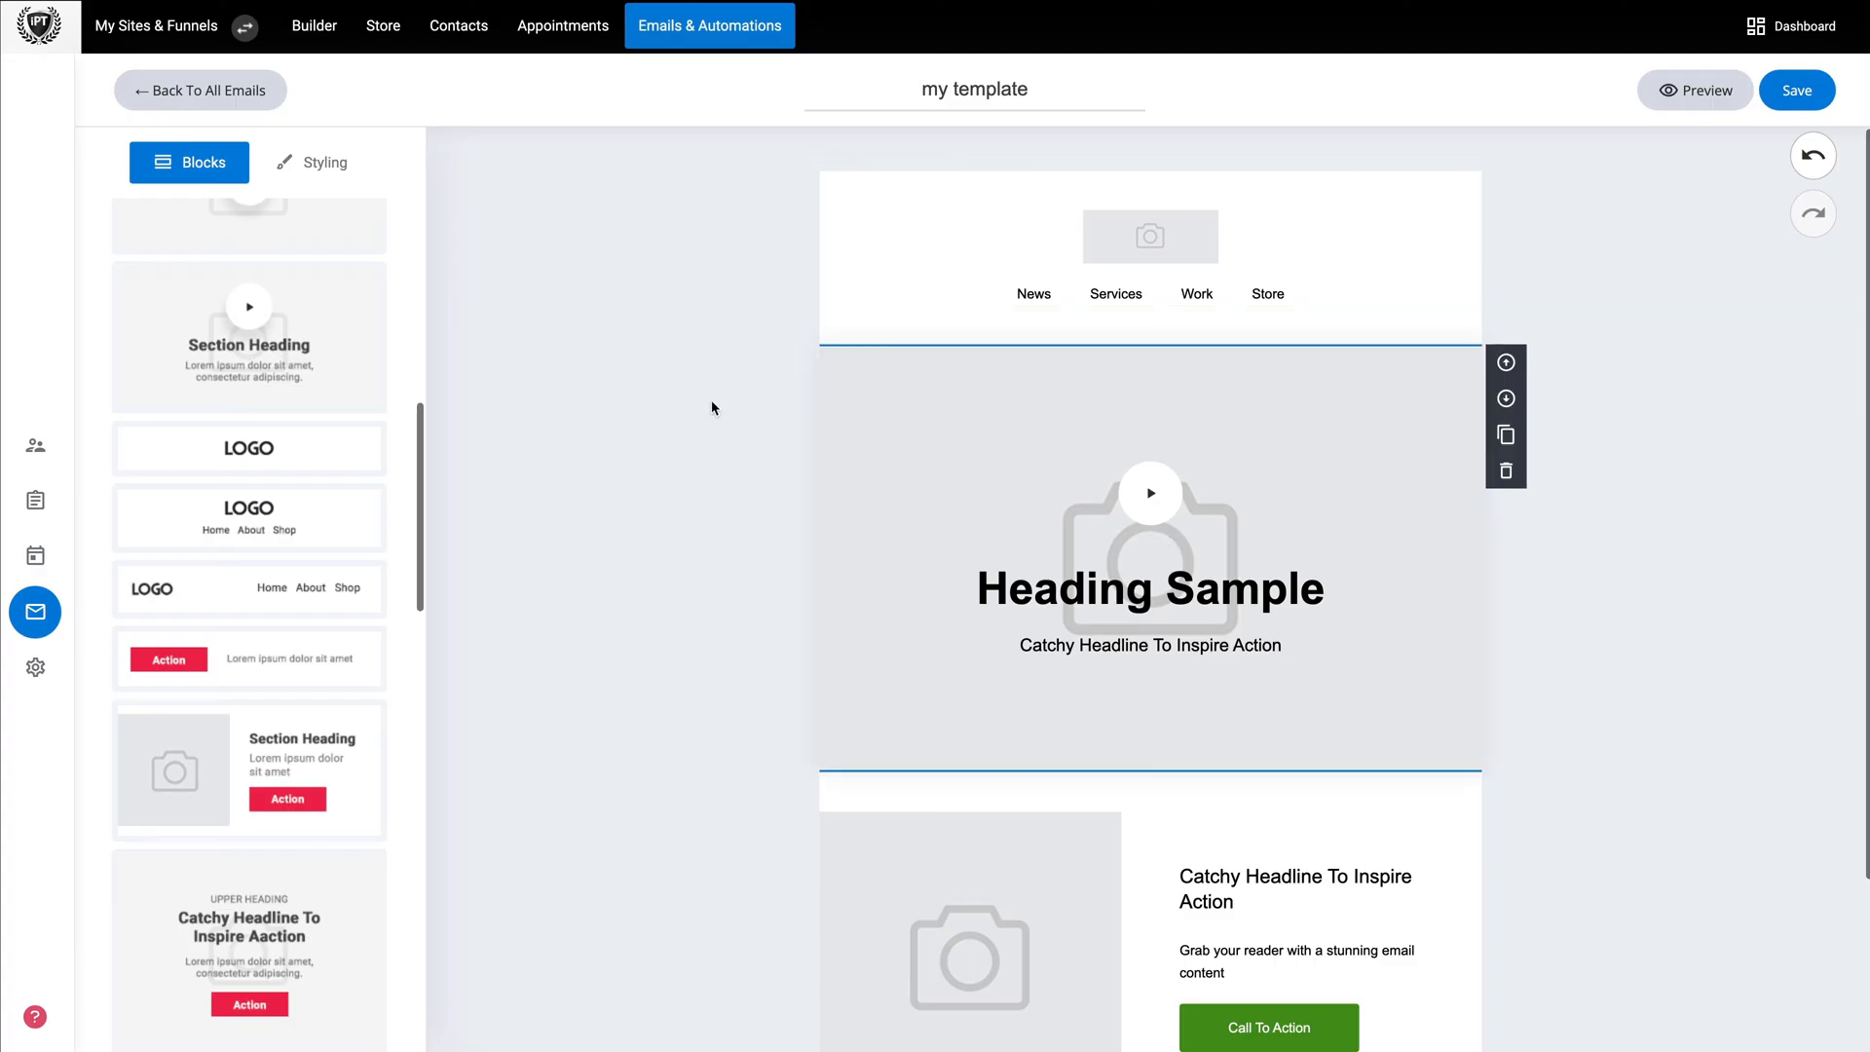
pyautogui.click(213, 89)
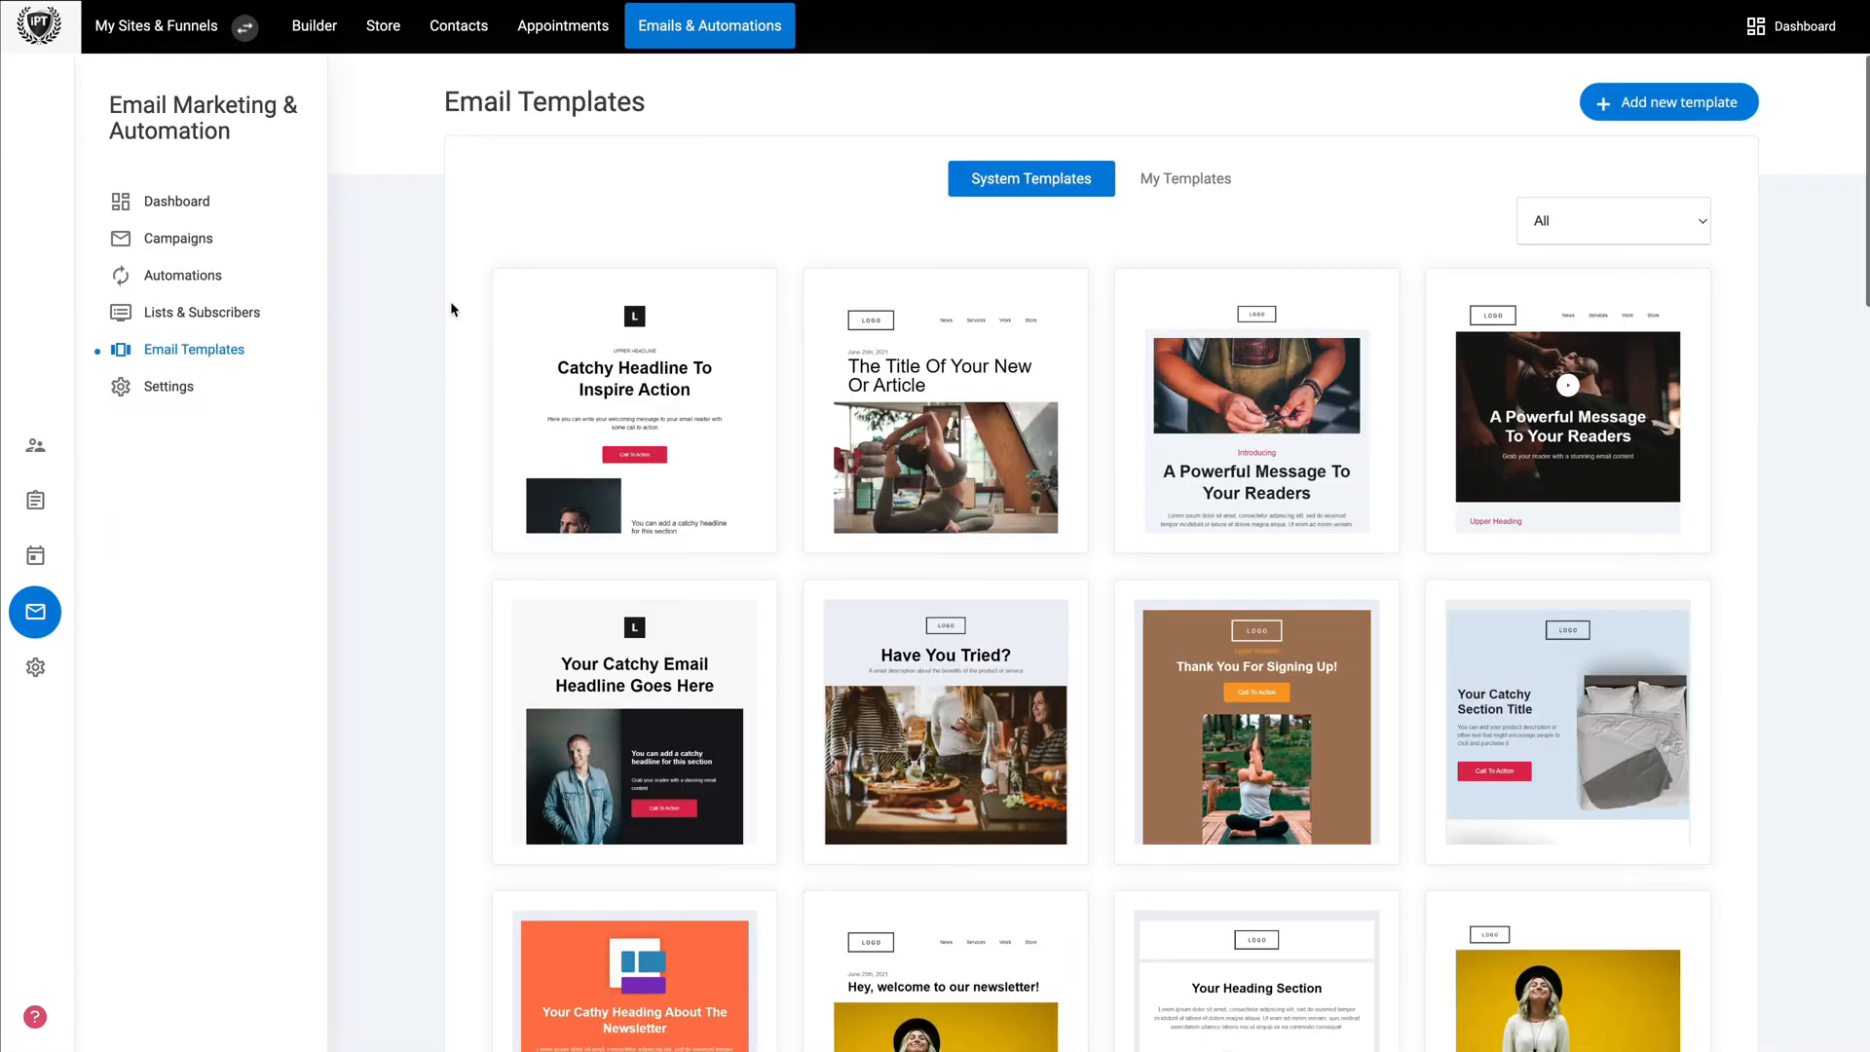
pyautogui.click(1185, 186)
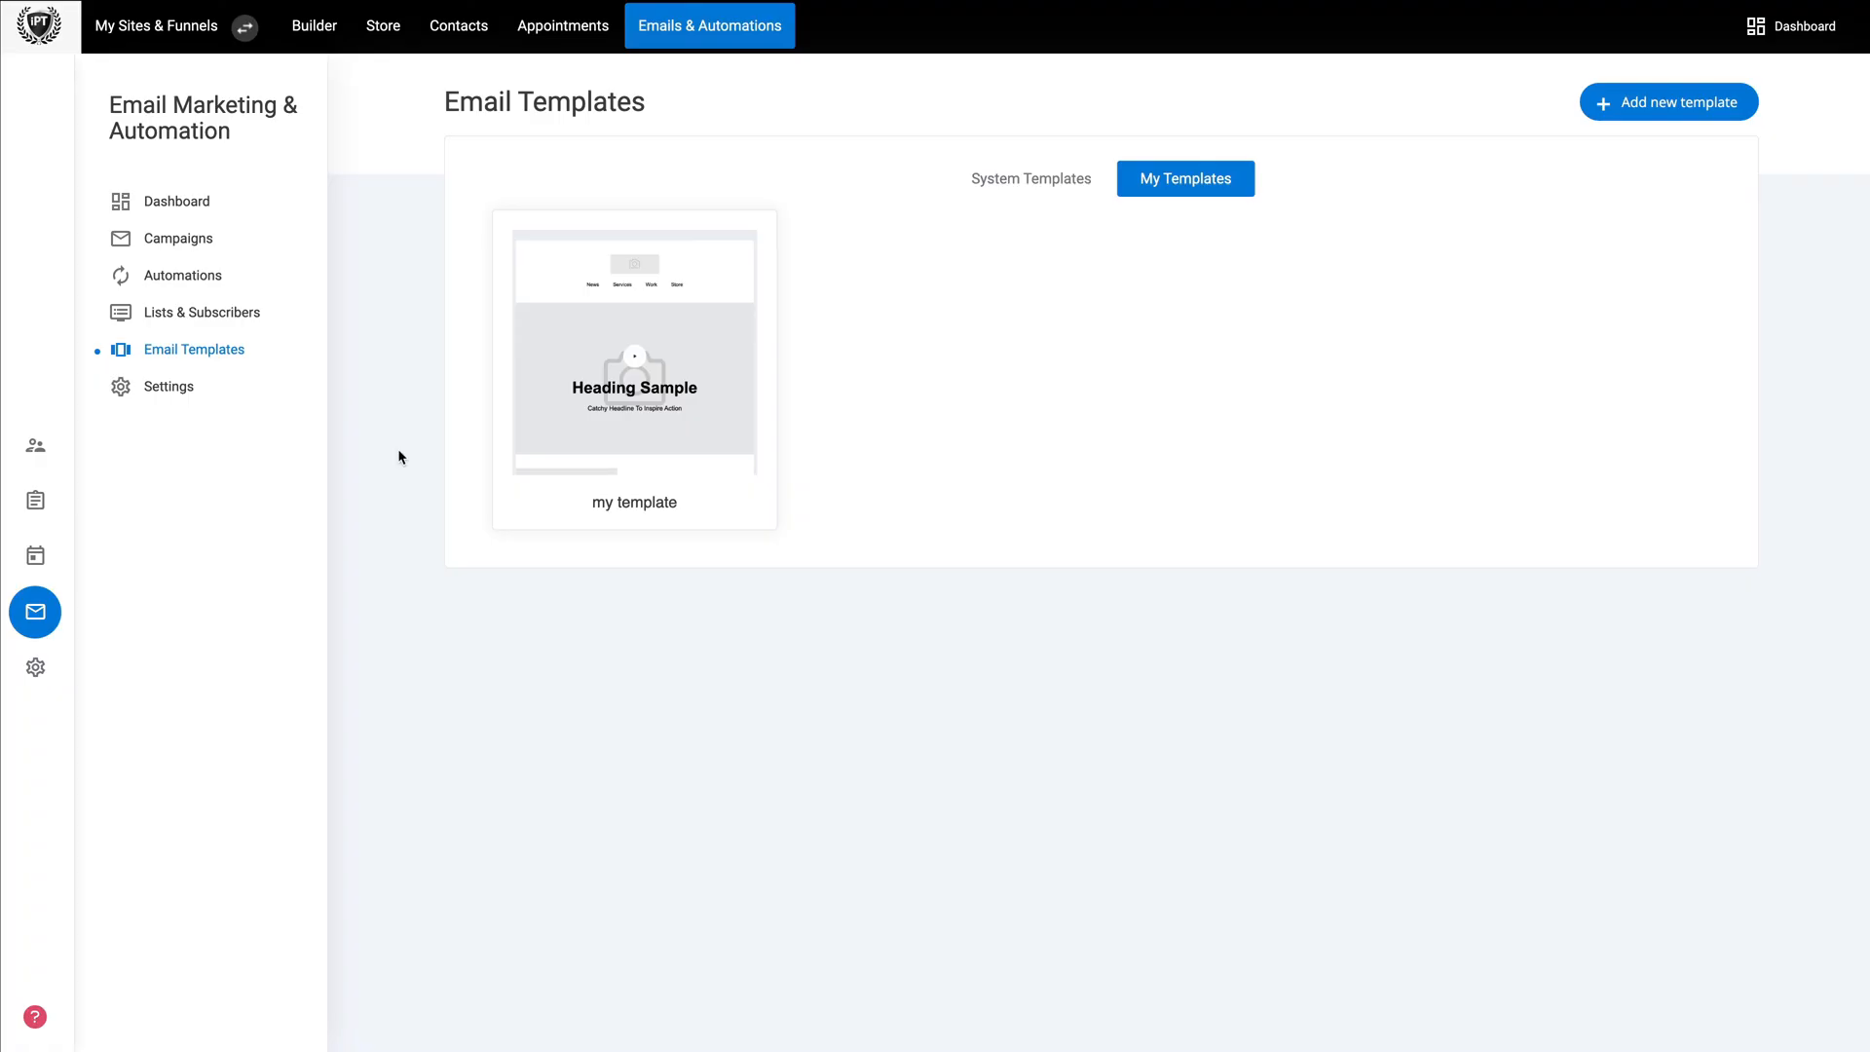
# Open the website in the Builder and delete the booking widget from the home page's hero block
pyautogui.click(309, 30)
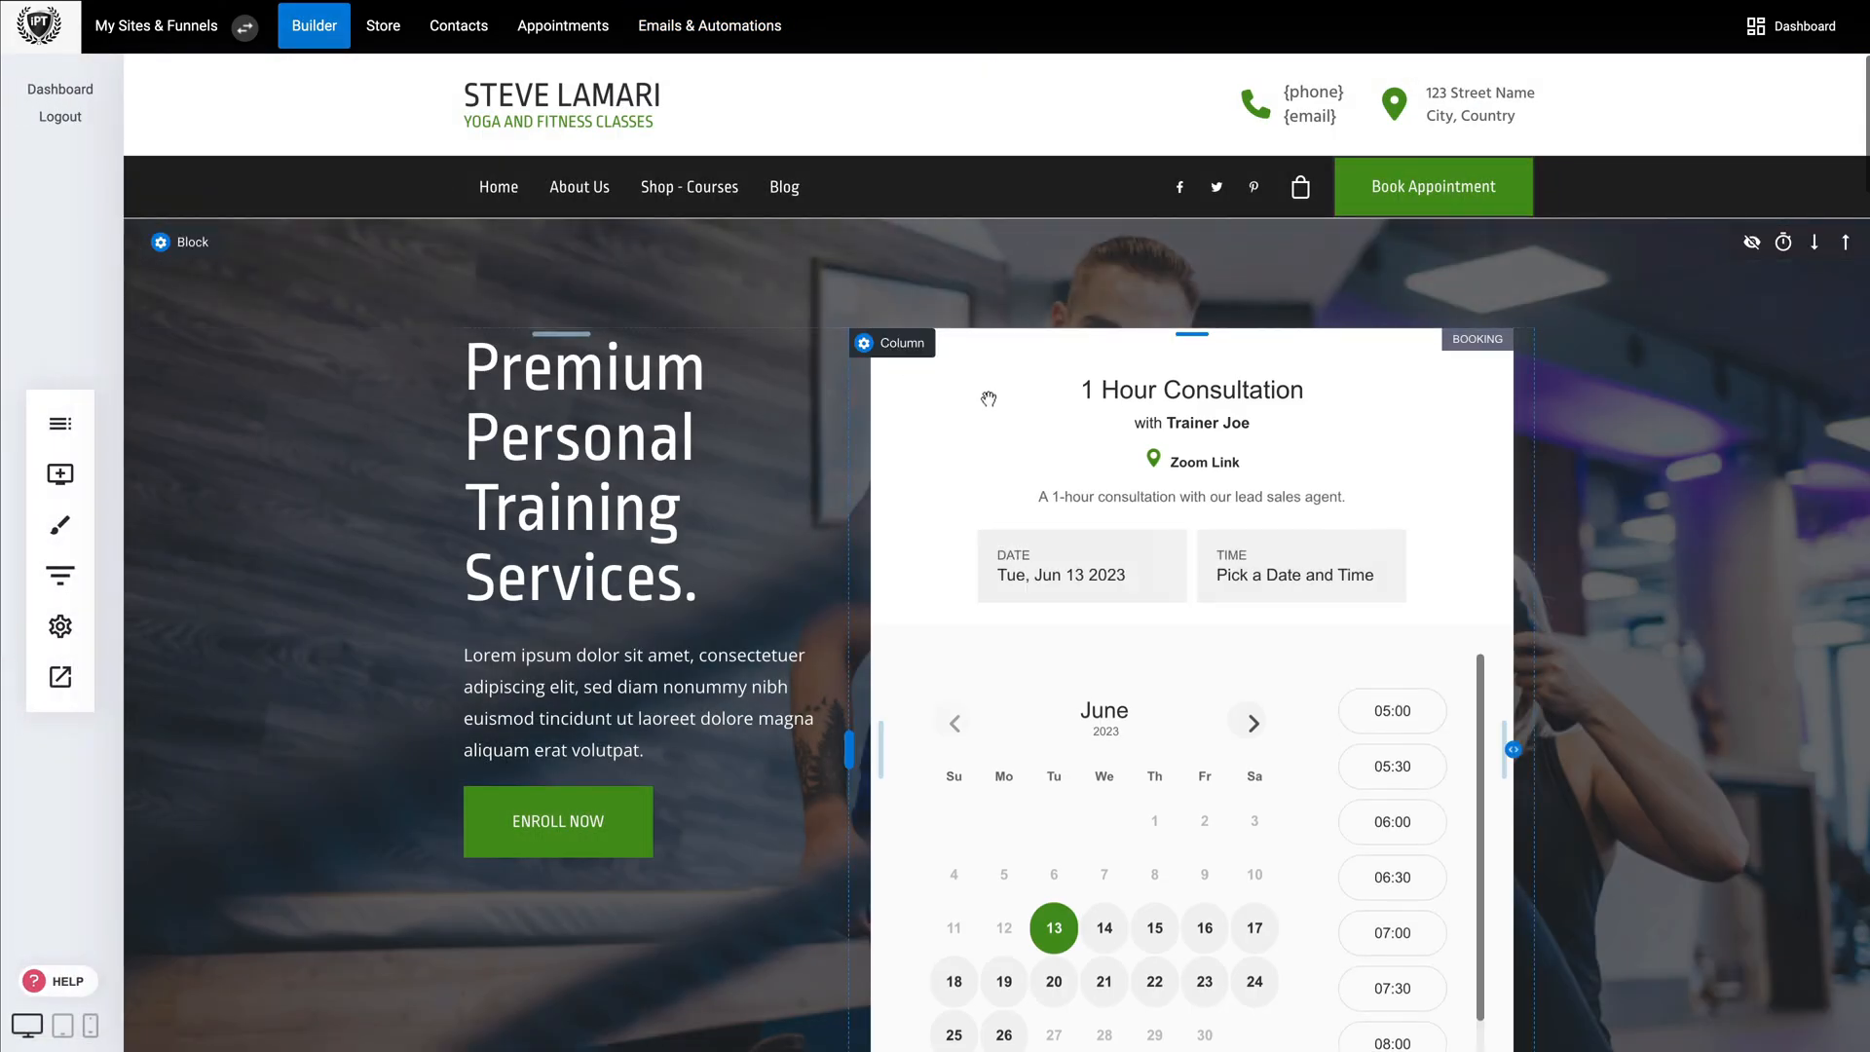
pyautogui.click(974, 392)
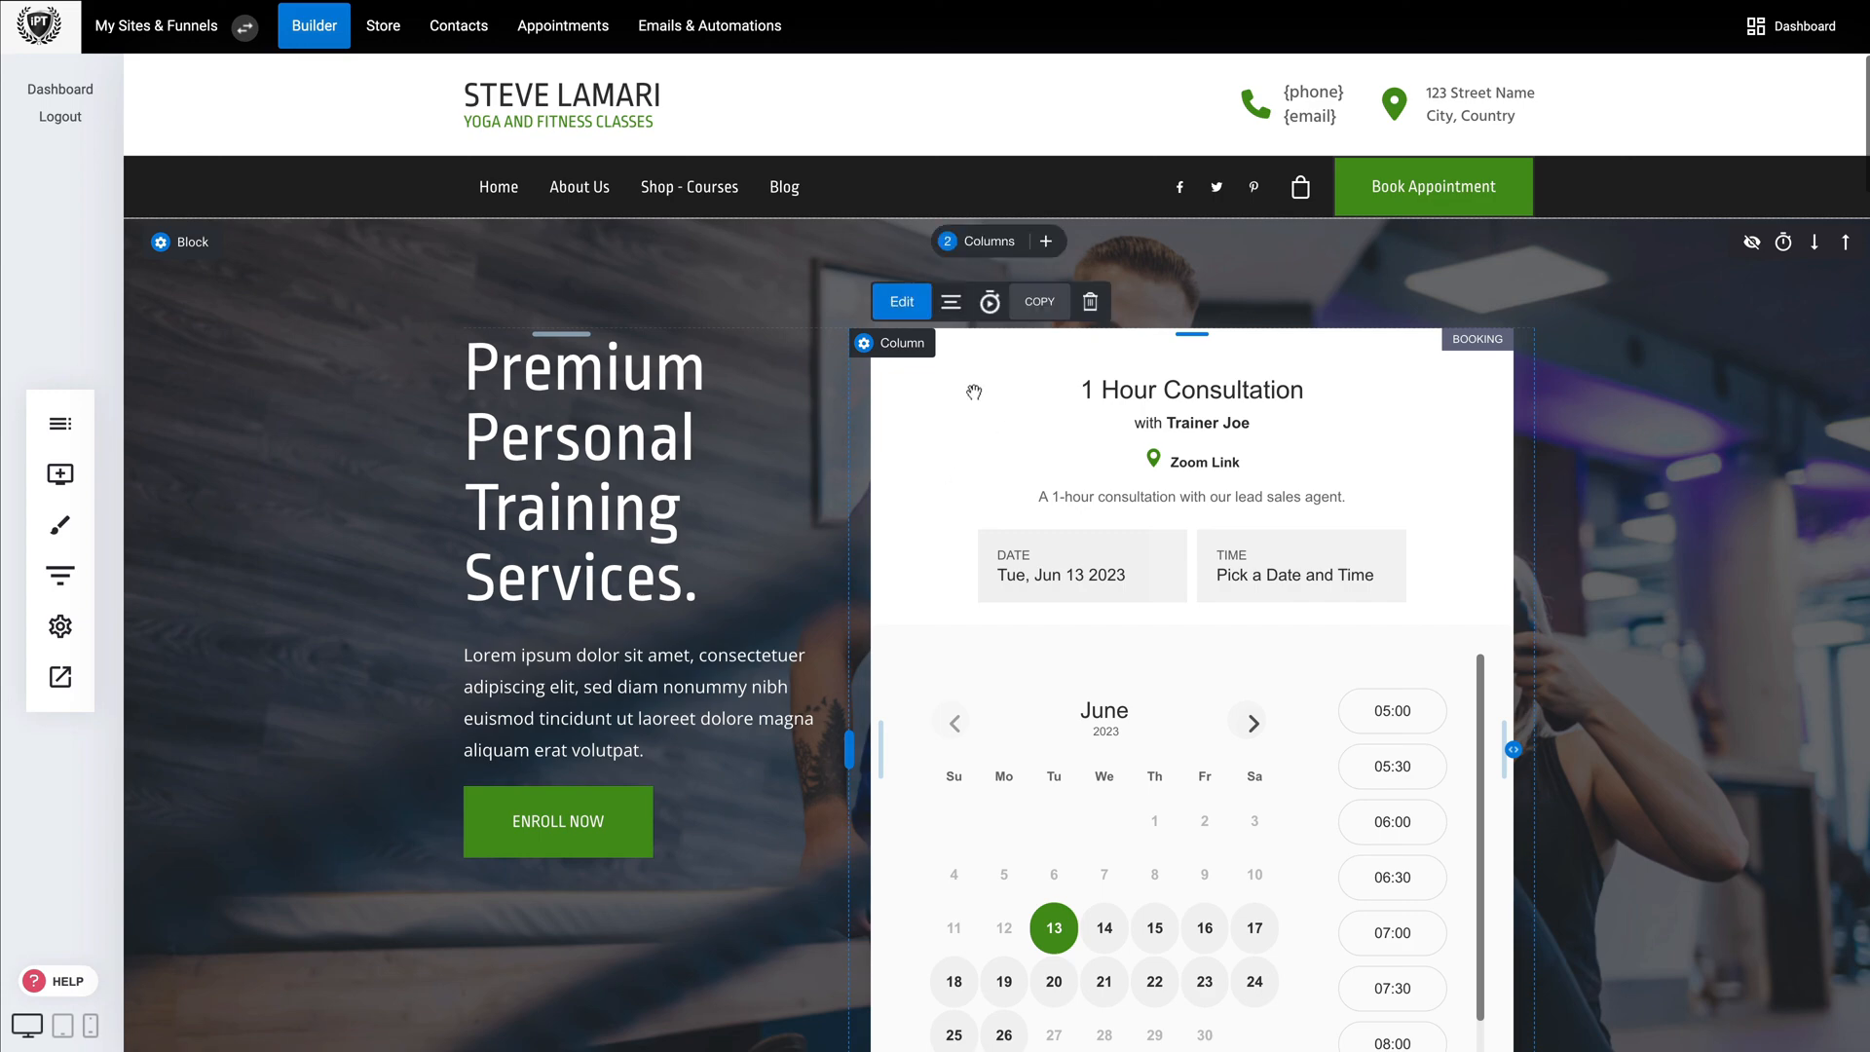
pyautogui.click(1091, 305)
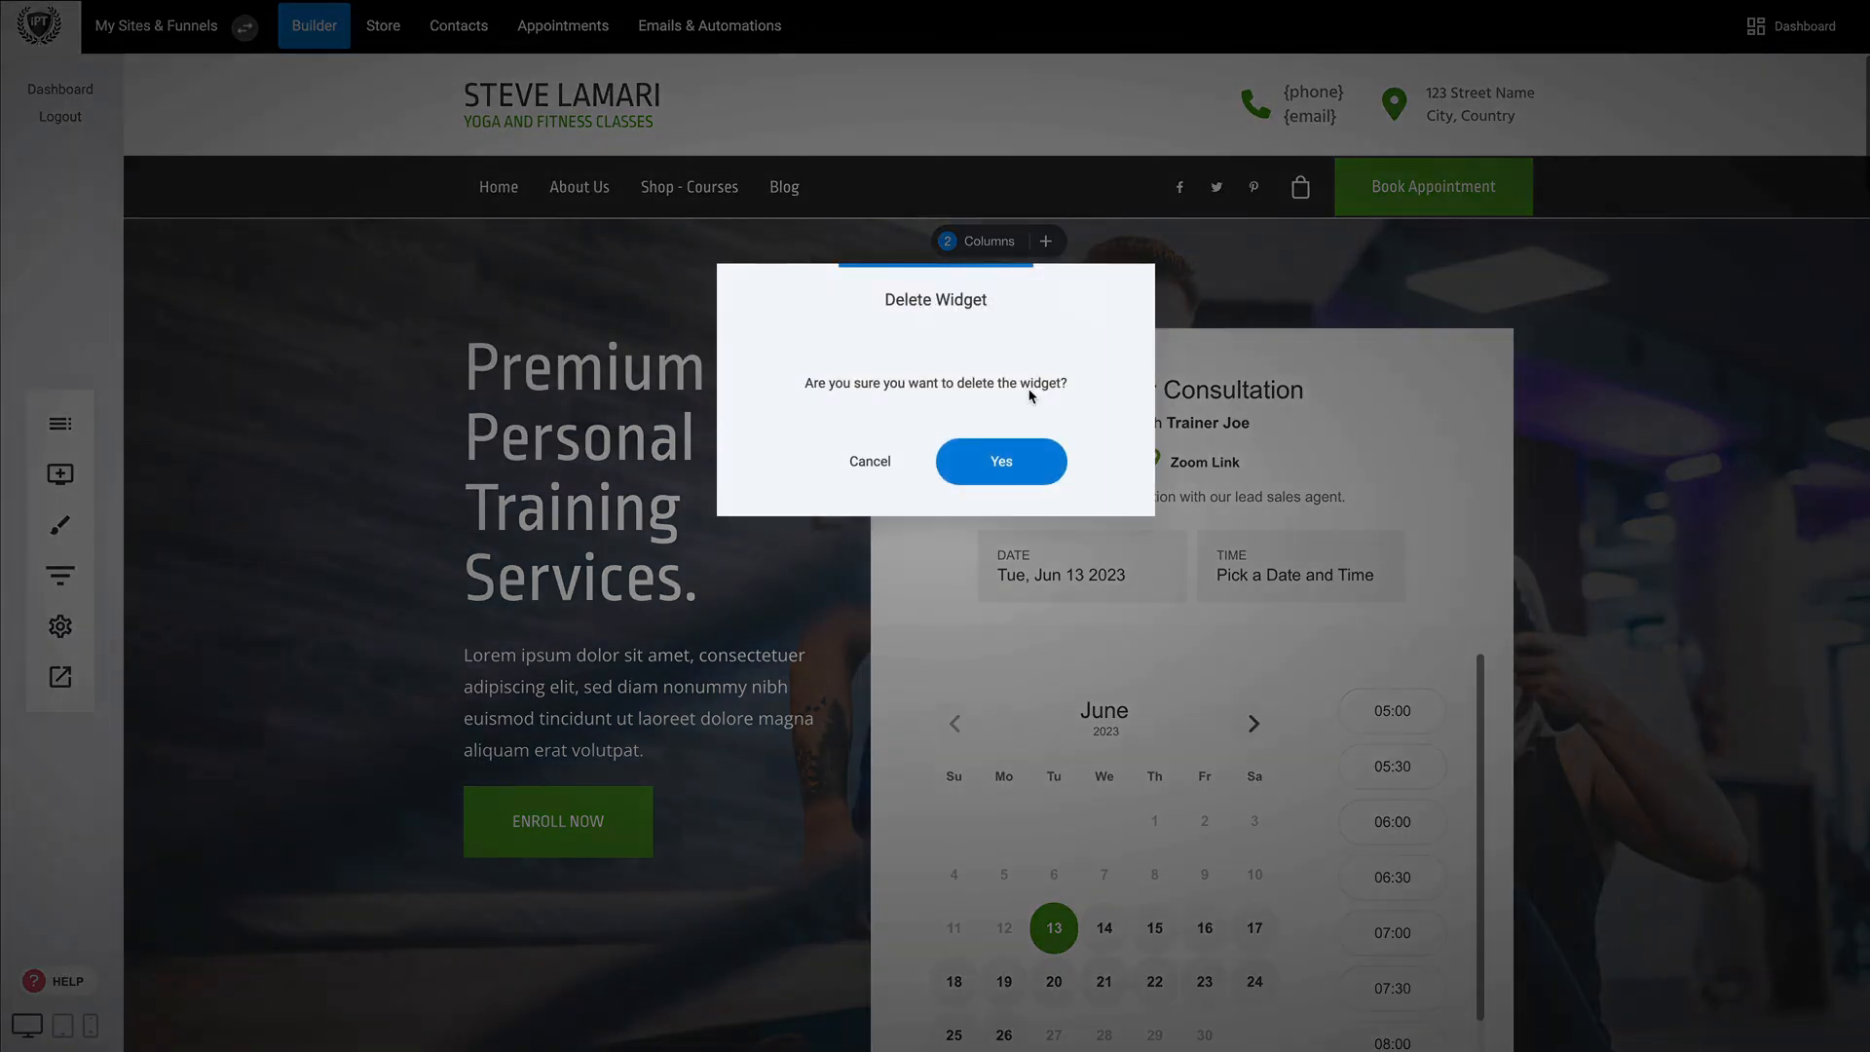
pyautogui.click(1001, 464)
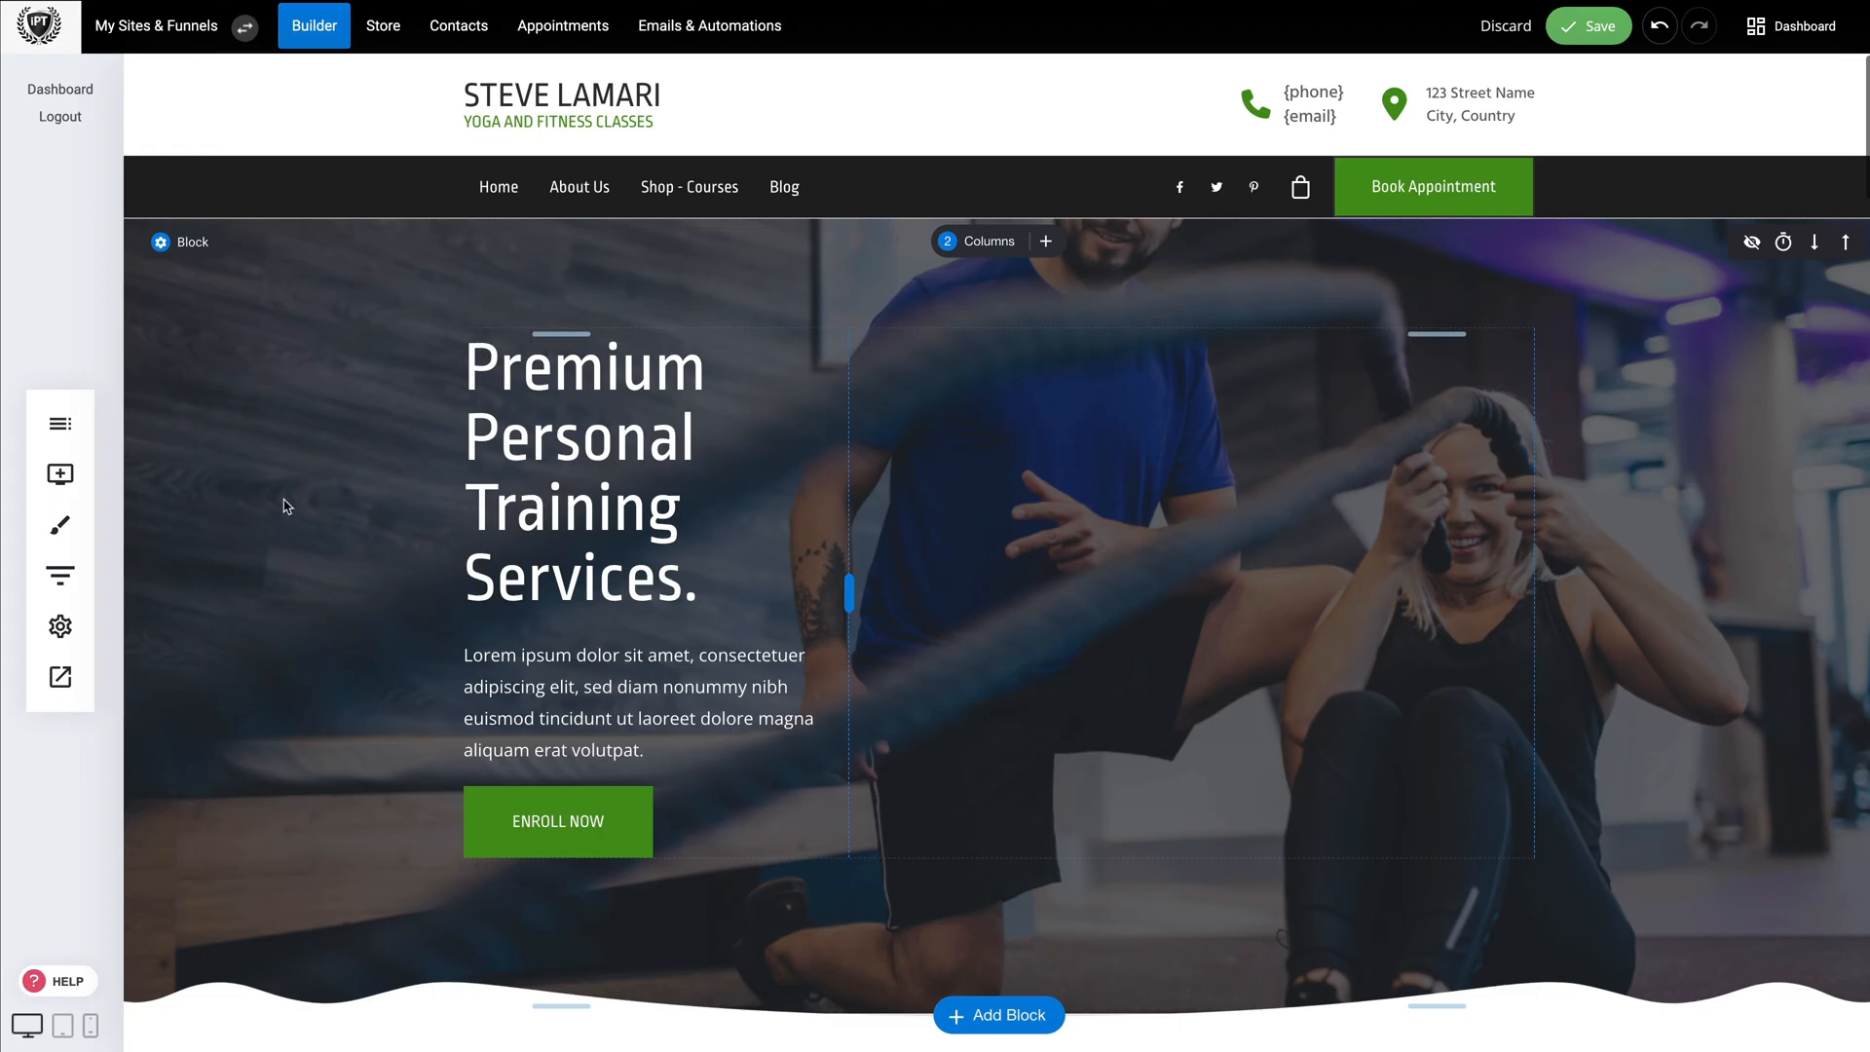
# Add a Form widget to the empty column of the hero block, keeping its default fields
pyautogui.click(59, 474)
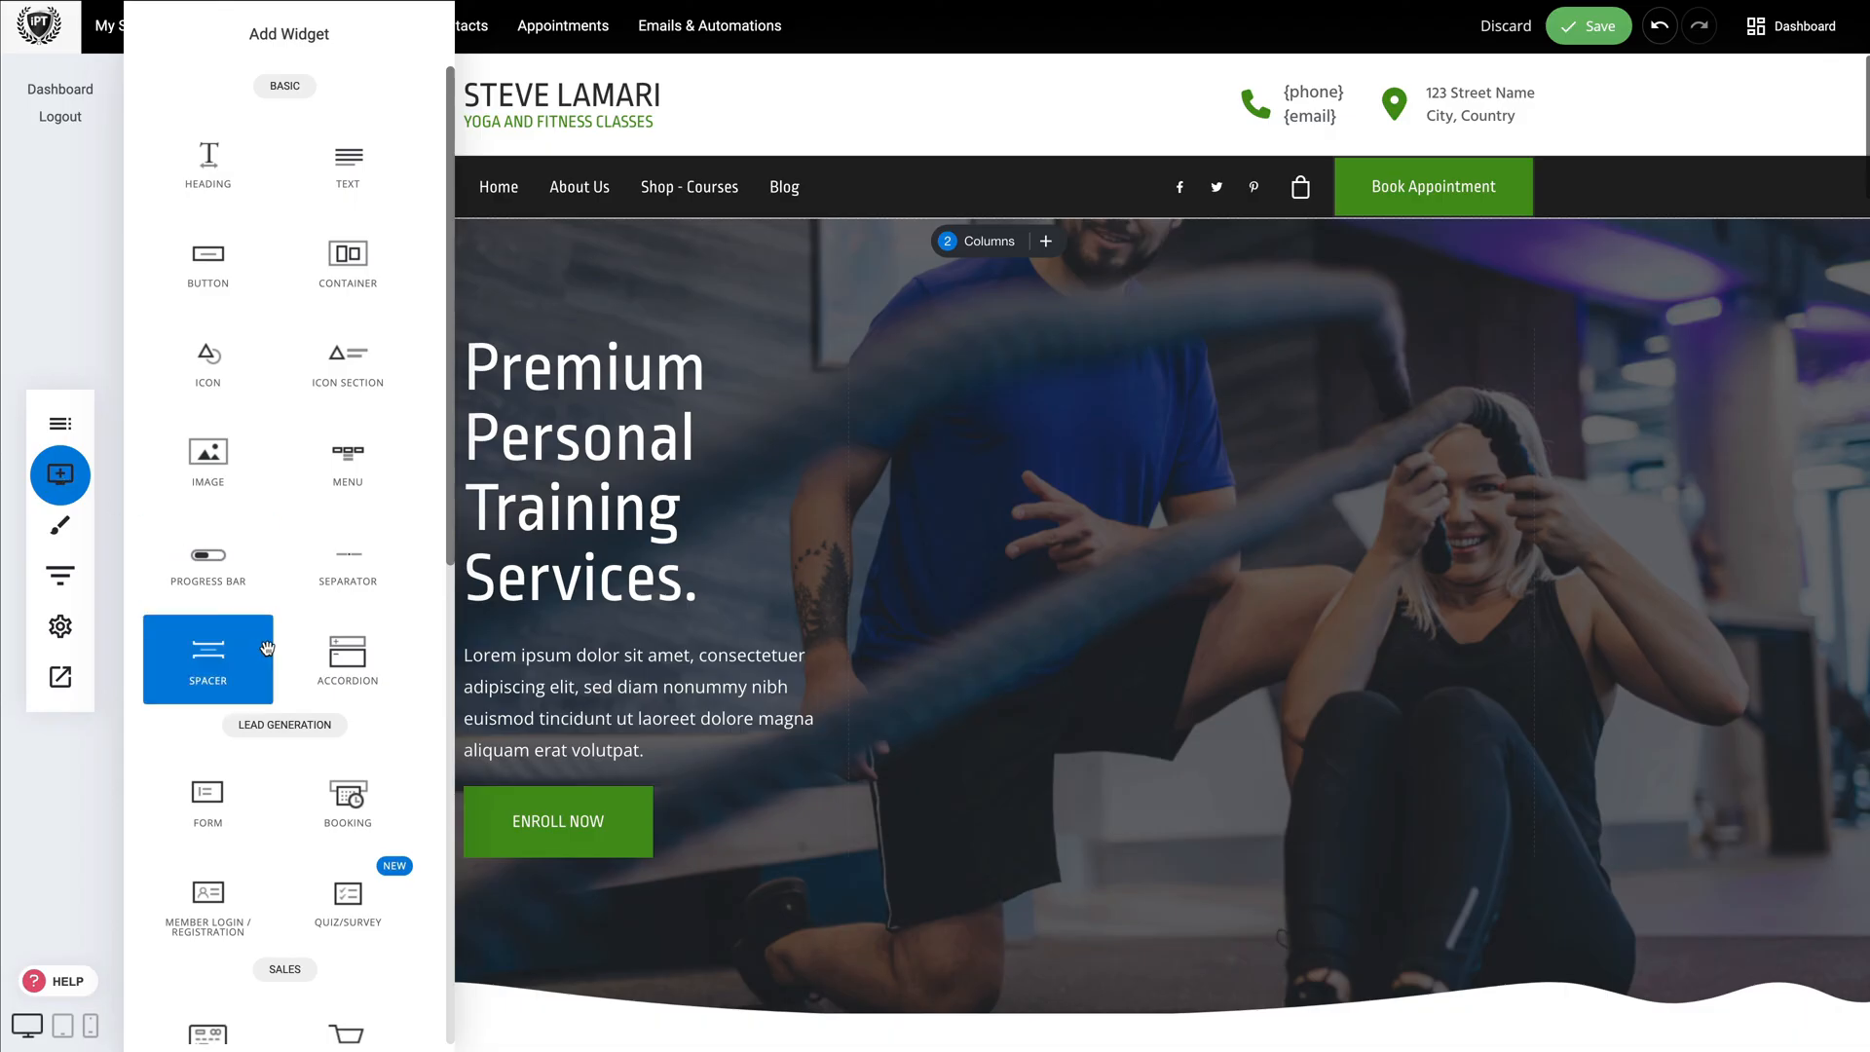
pyautogui.scroll(-1, 244, 673)
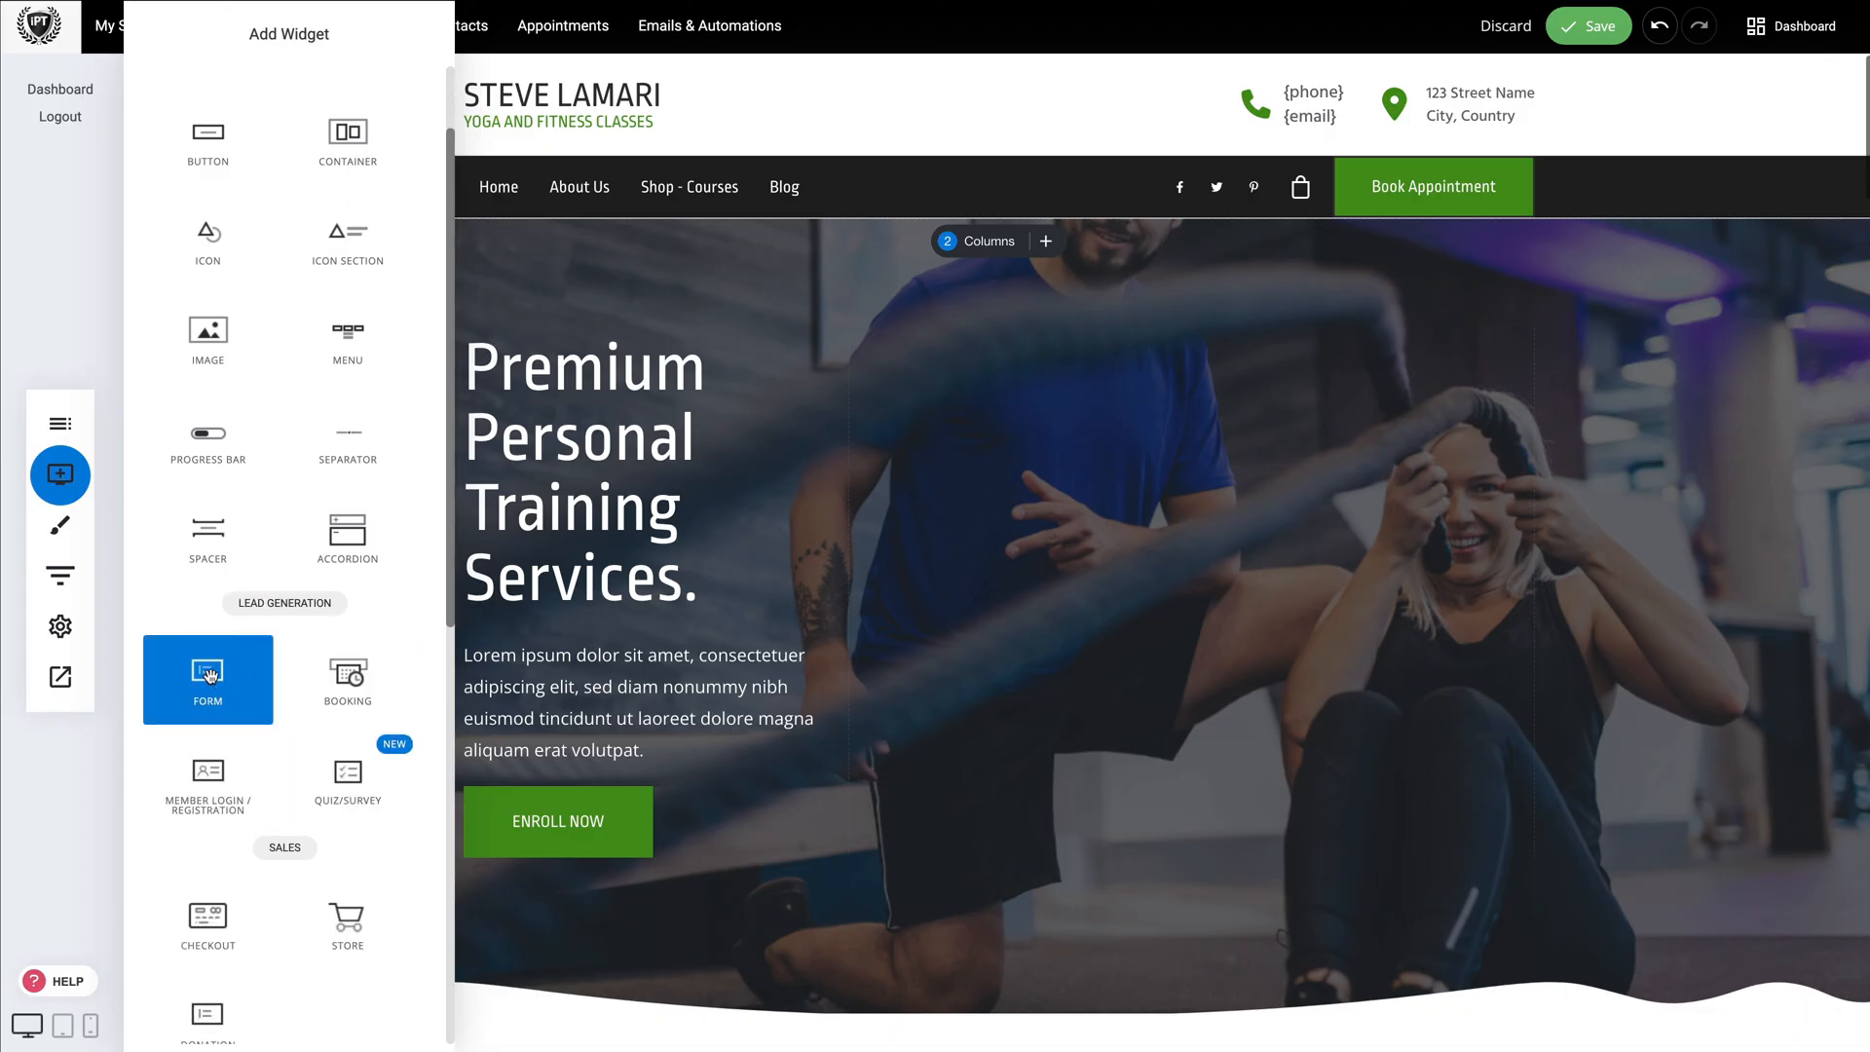
pyautogui.moveTo(210, 675); pyautogui.dragTo(1097, 380)
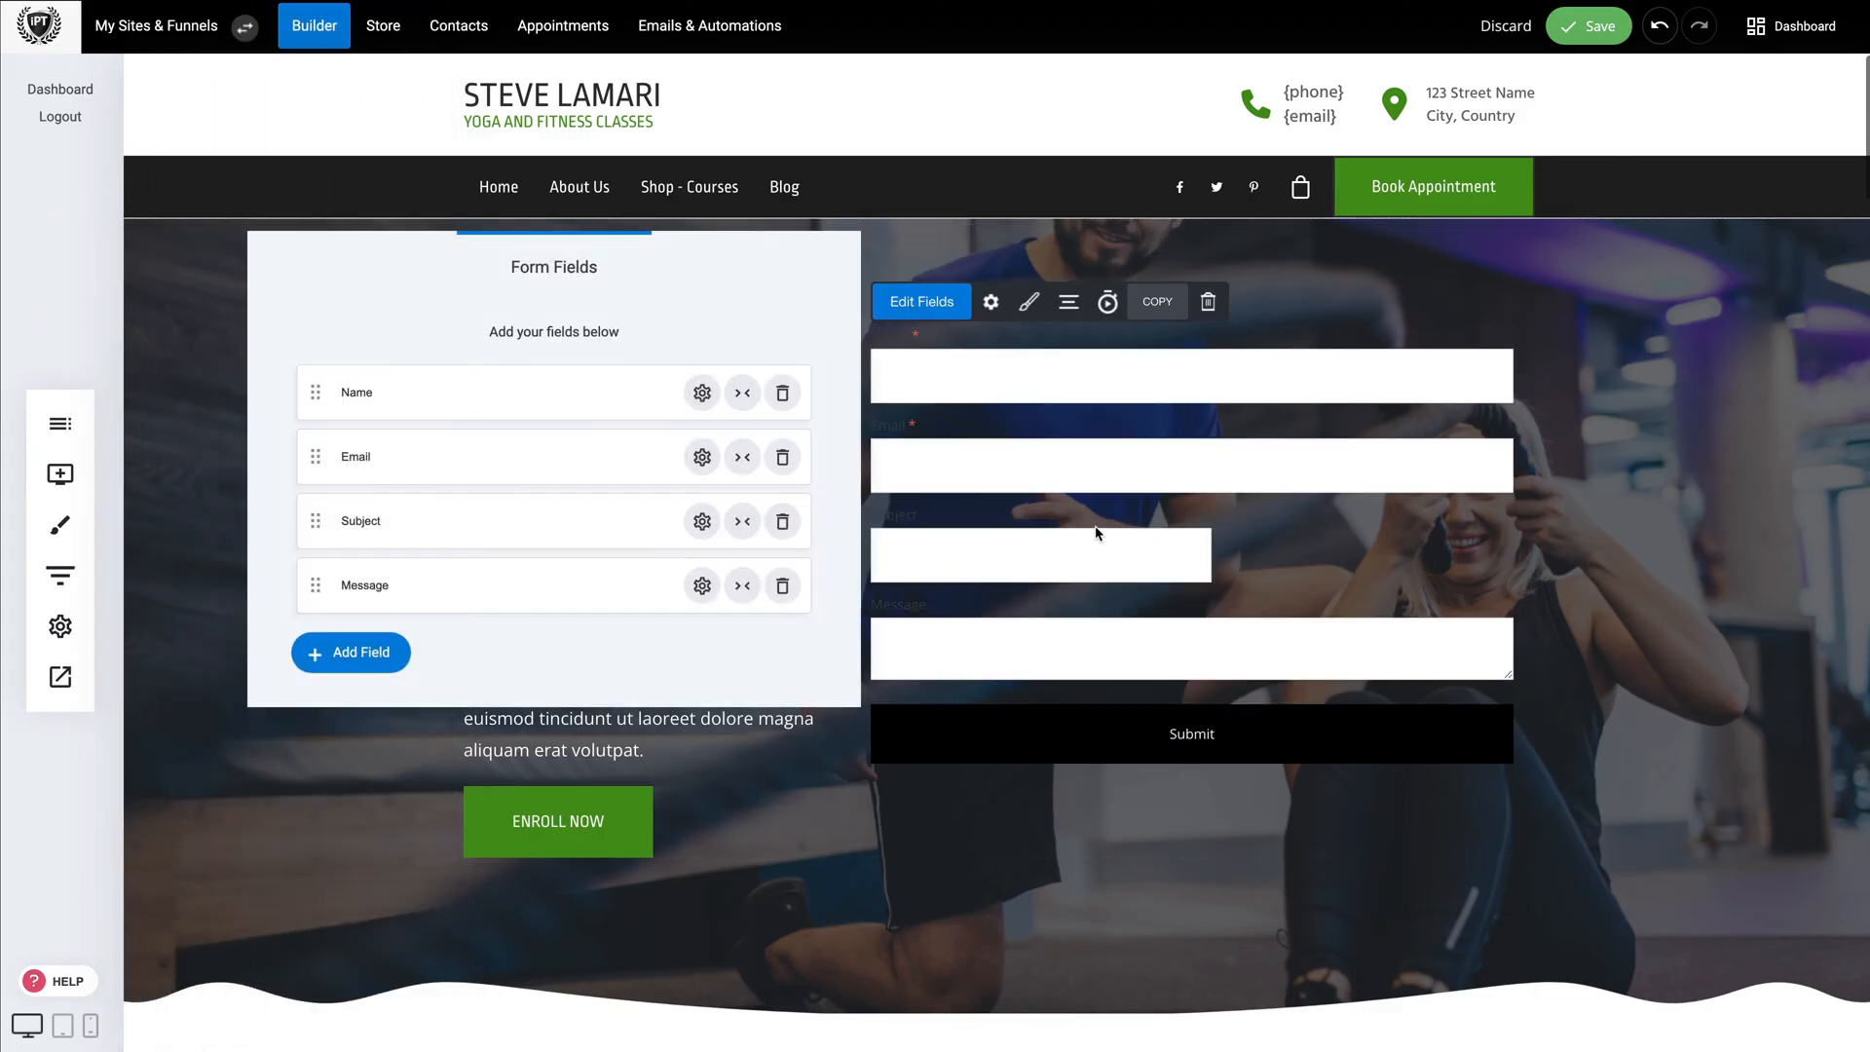
pyautogui.click(1012, 513)
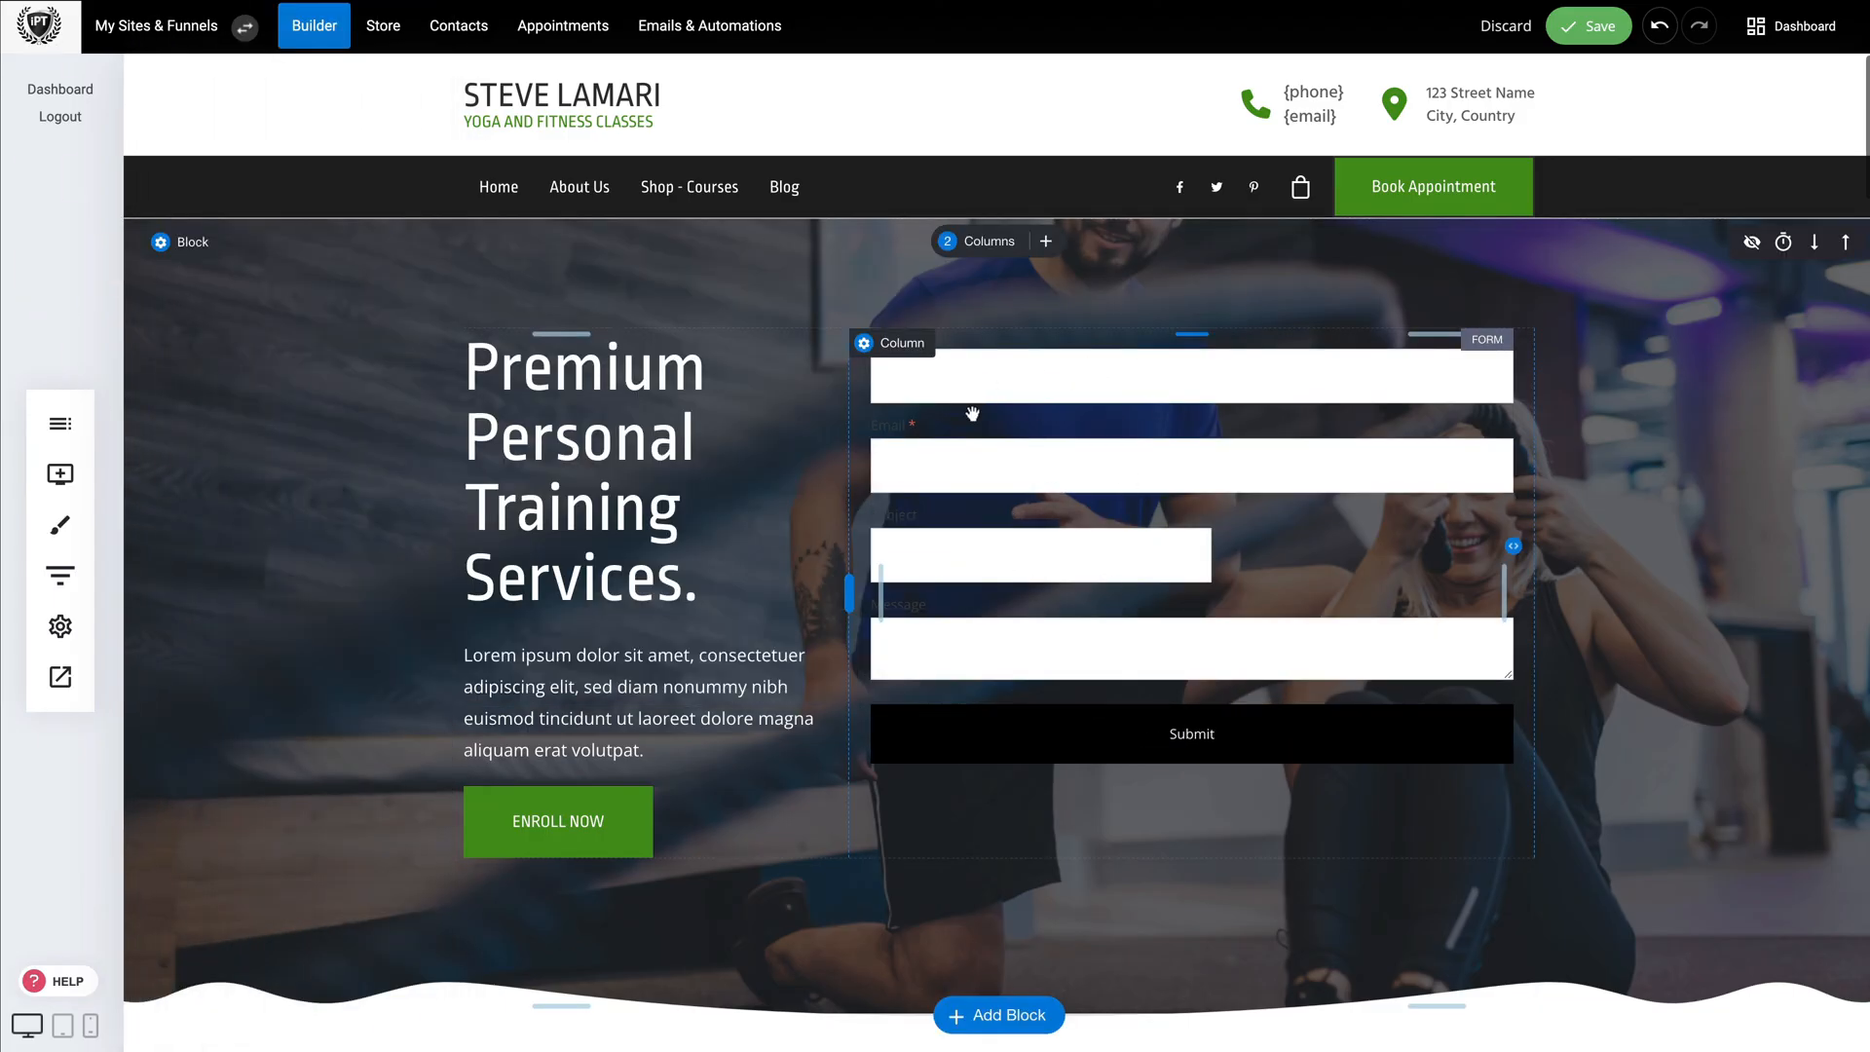
# Connect the hero block's form to the Product-Buyers email marketing list in its form settings
pyautogui.click(1008, 425)
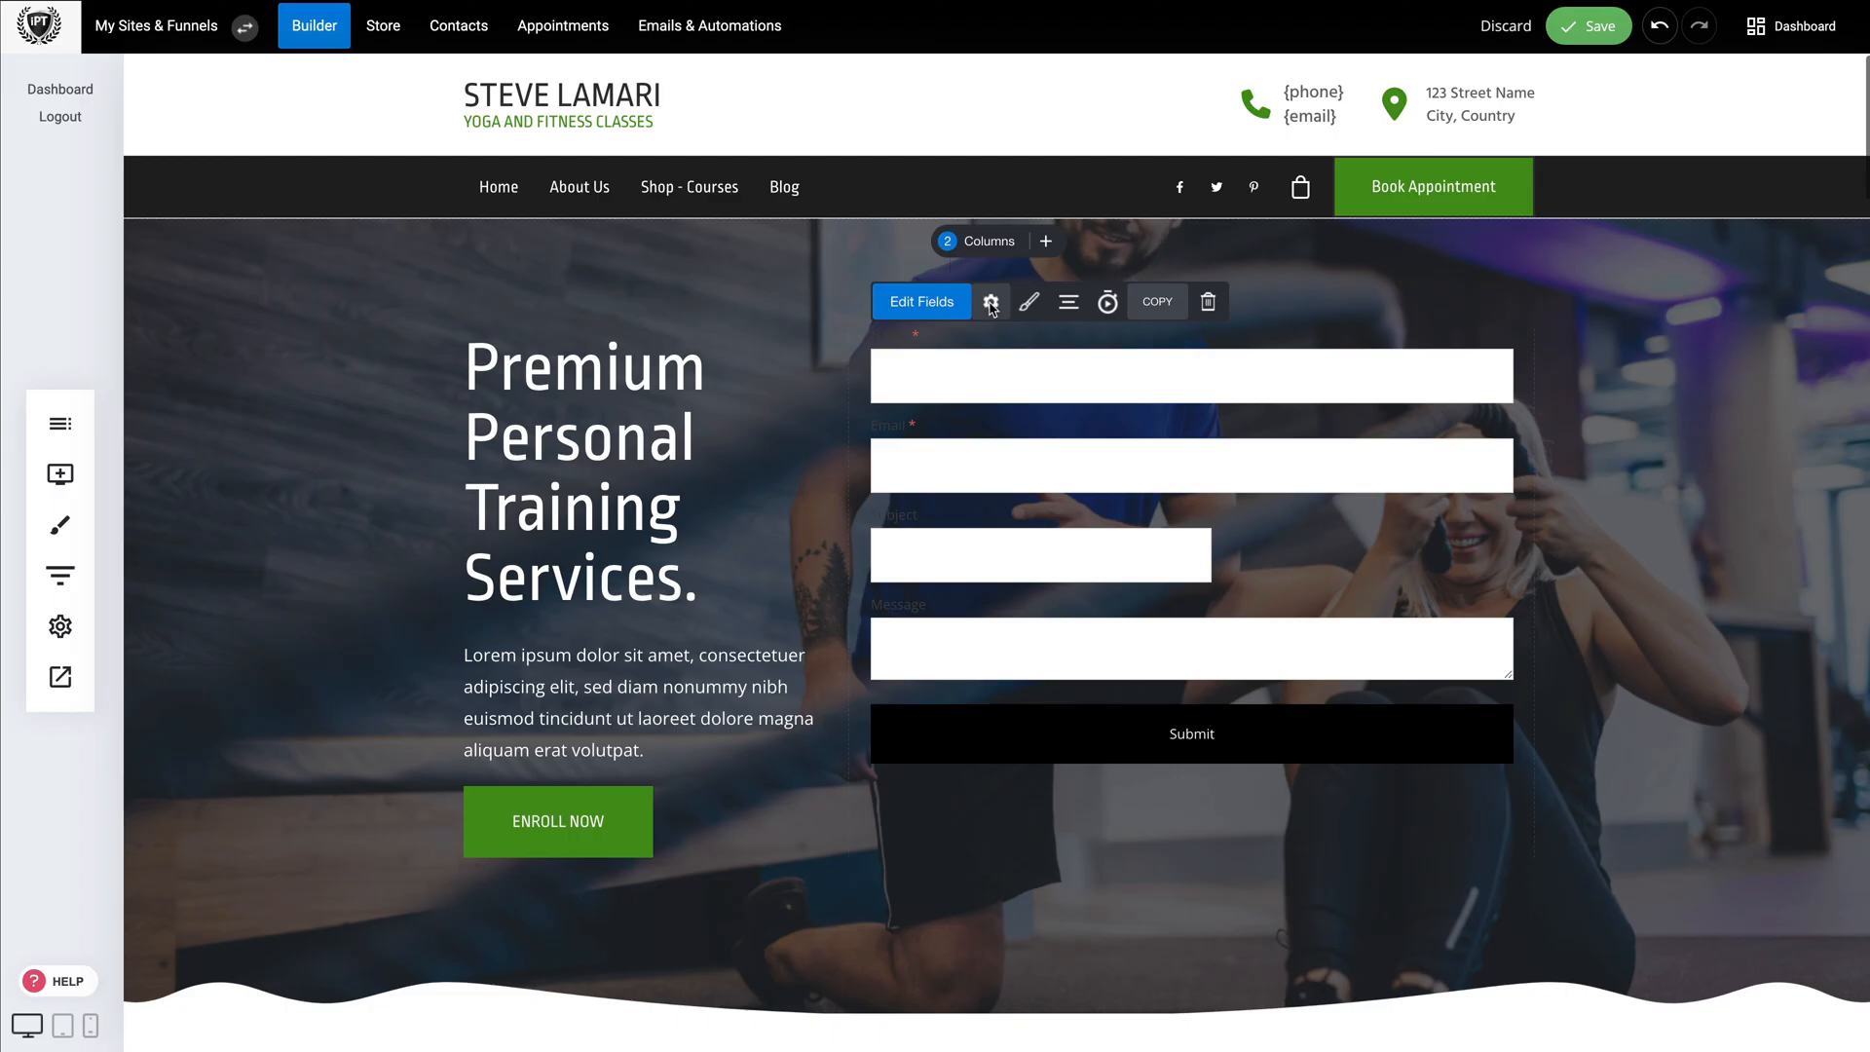
pyautogui.click(992, 307)
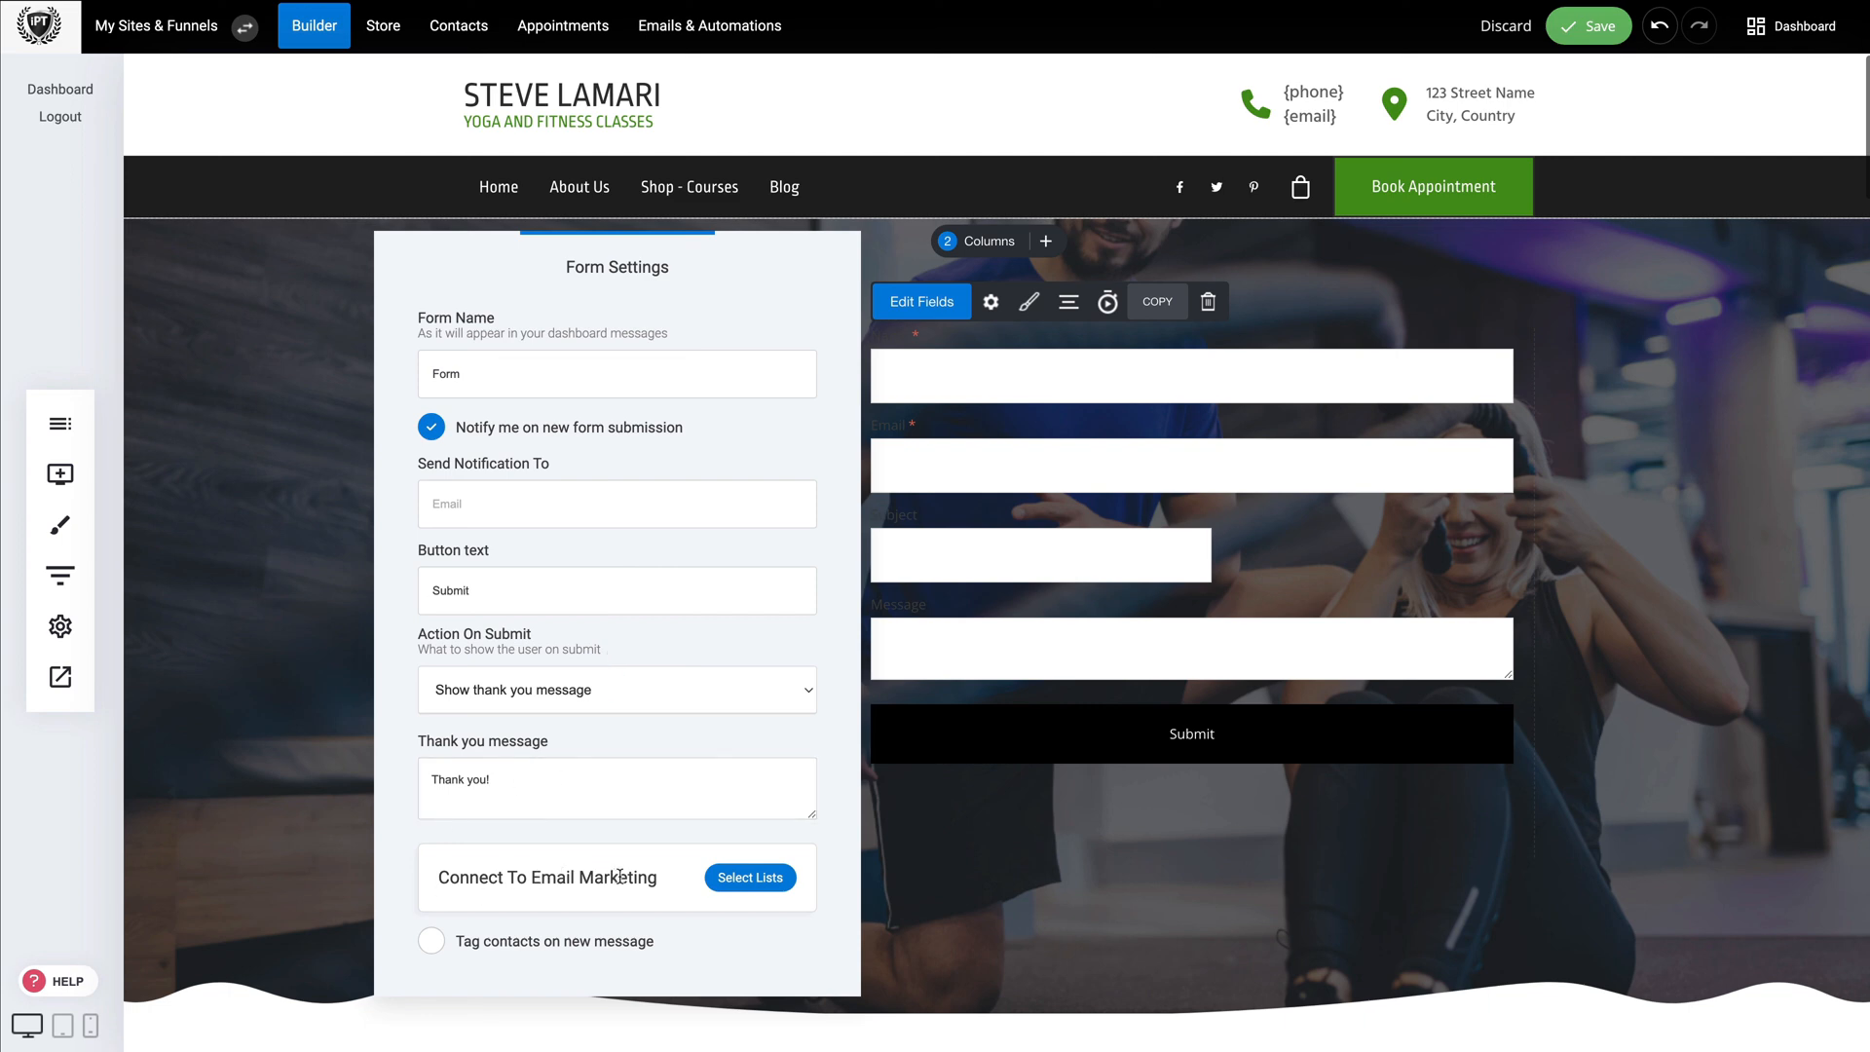
pyautogui.click(747, 881)
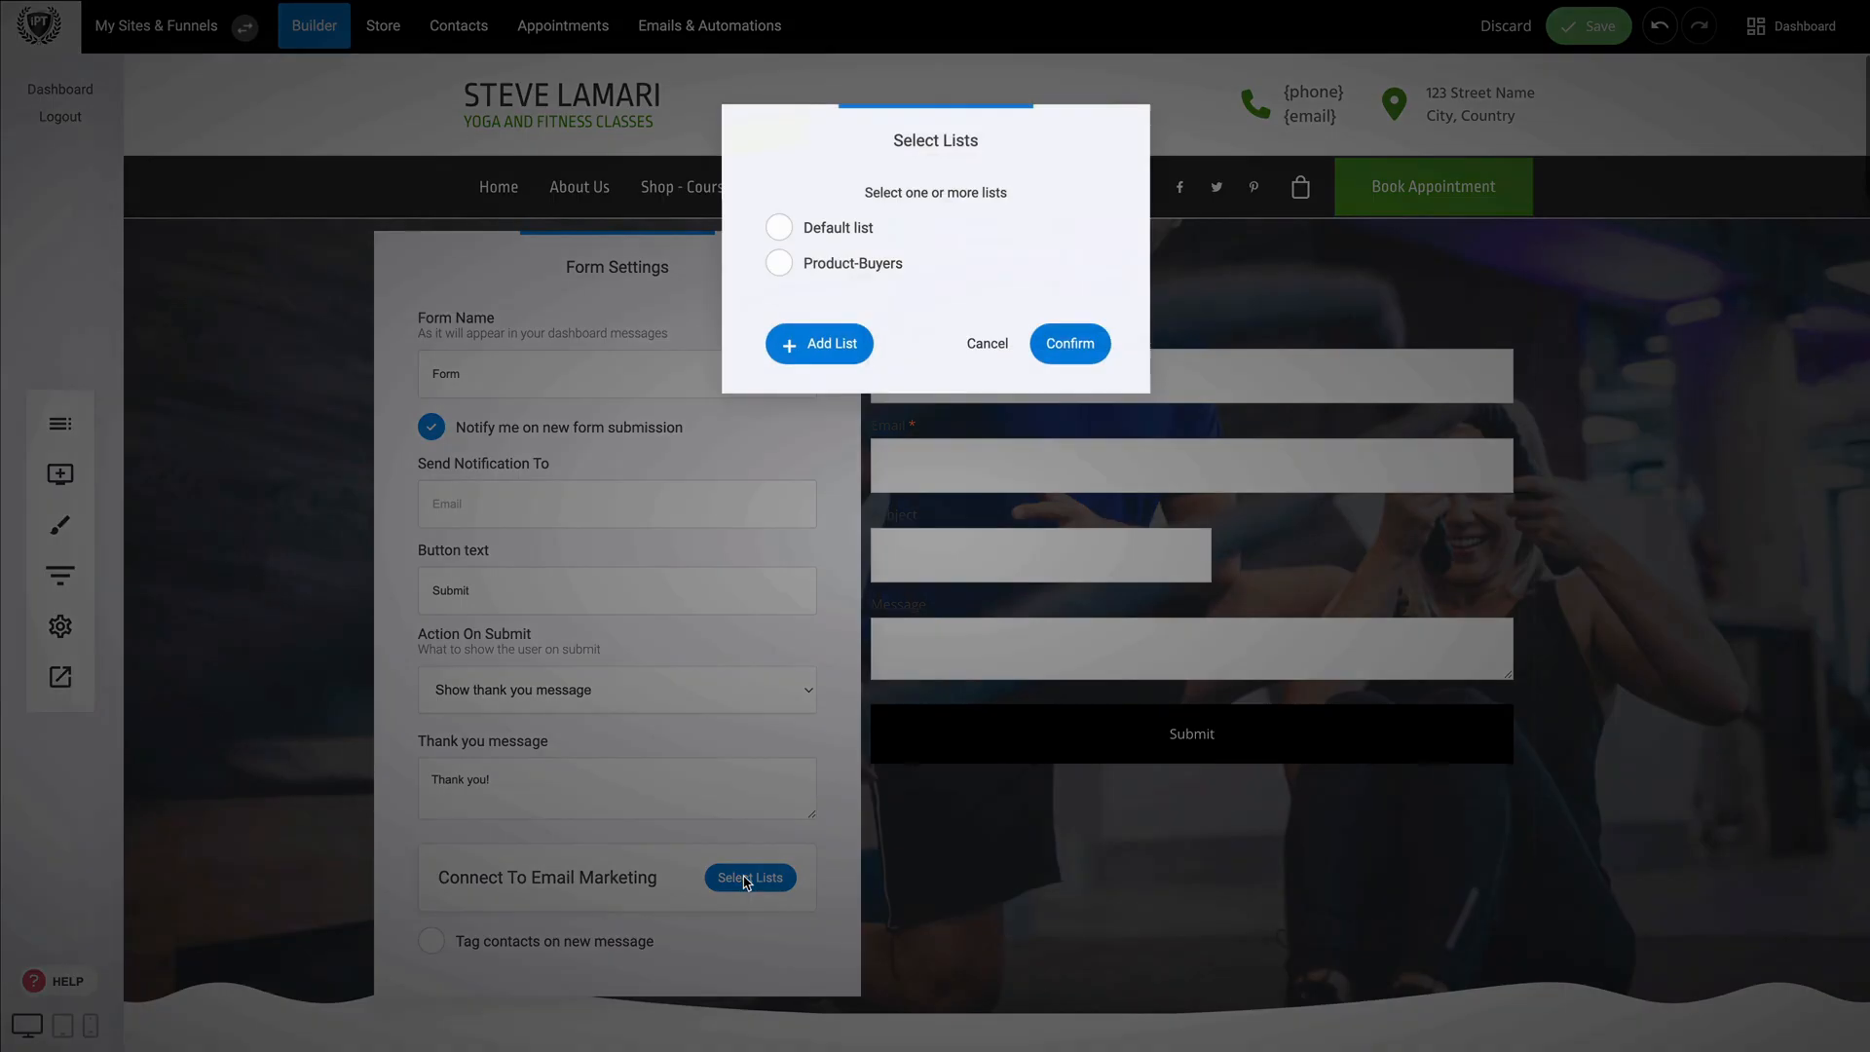
pyautogui.click(779, 265)
pyautogui.click(1069, 347)
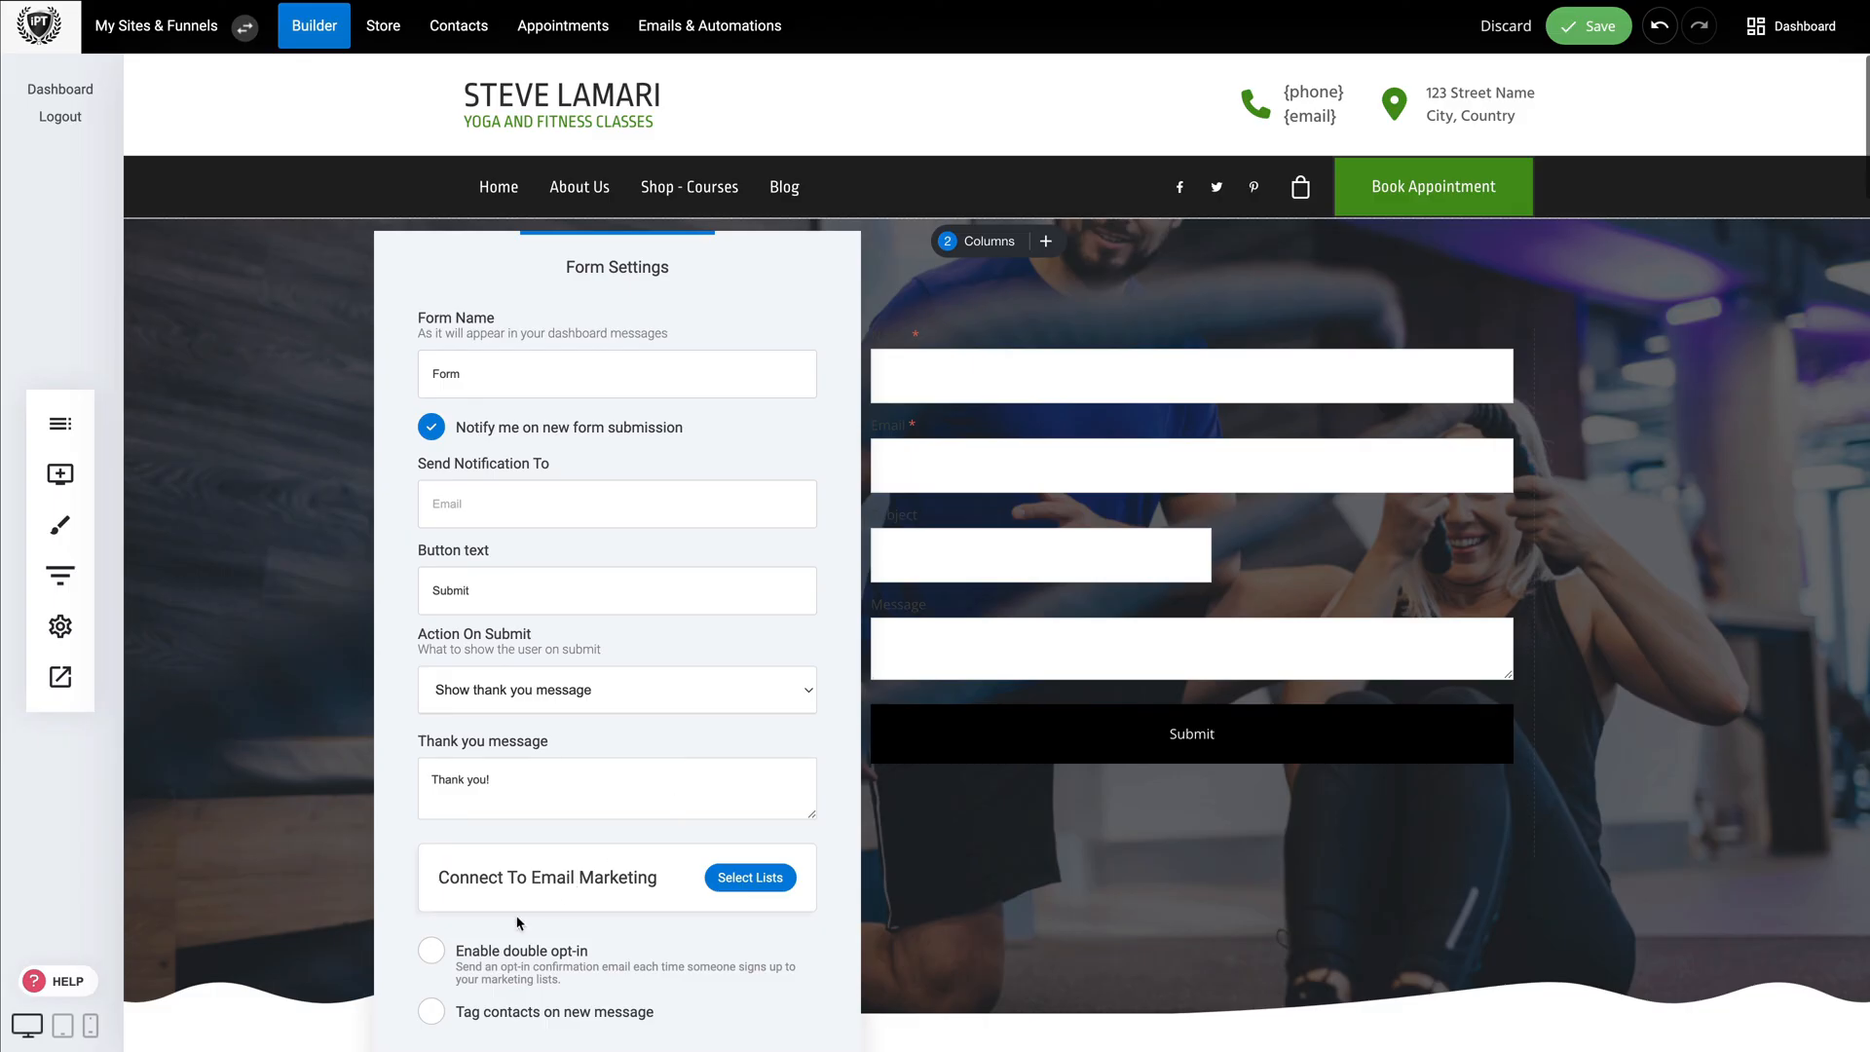
# Toggle the form's double opt-in option on and back off, and save the page changes
pyautogui.click(434, 954)
pyautogui.click(431, 956)
pyautogui.click(965, 786)
pyautogui.click(1598, 29)
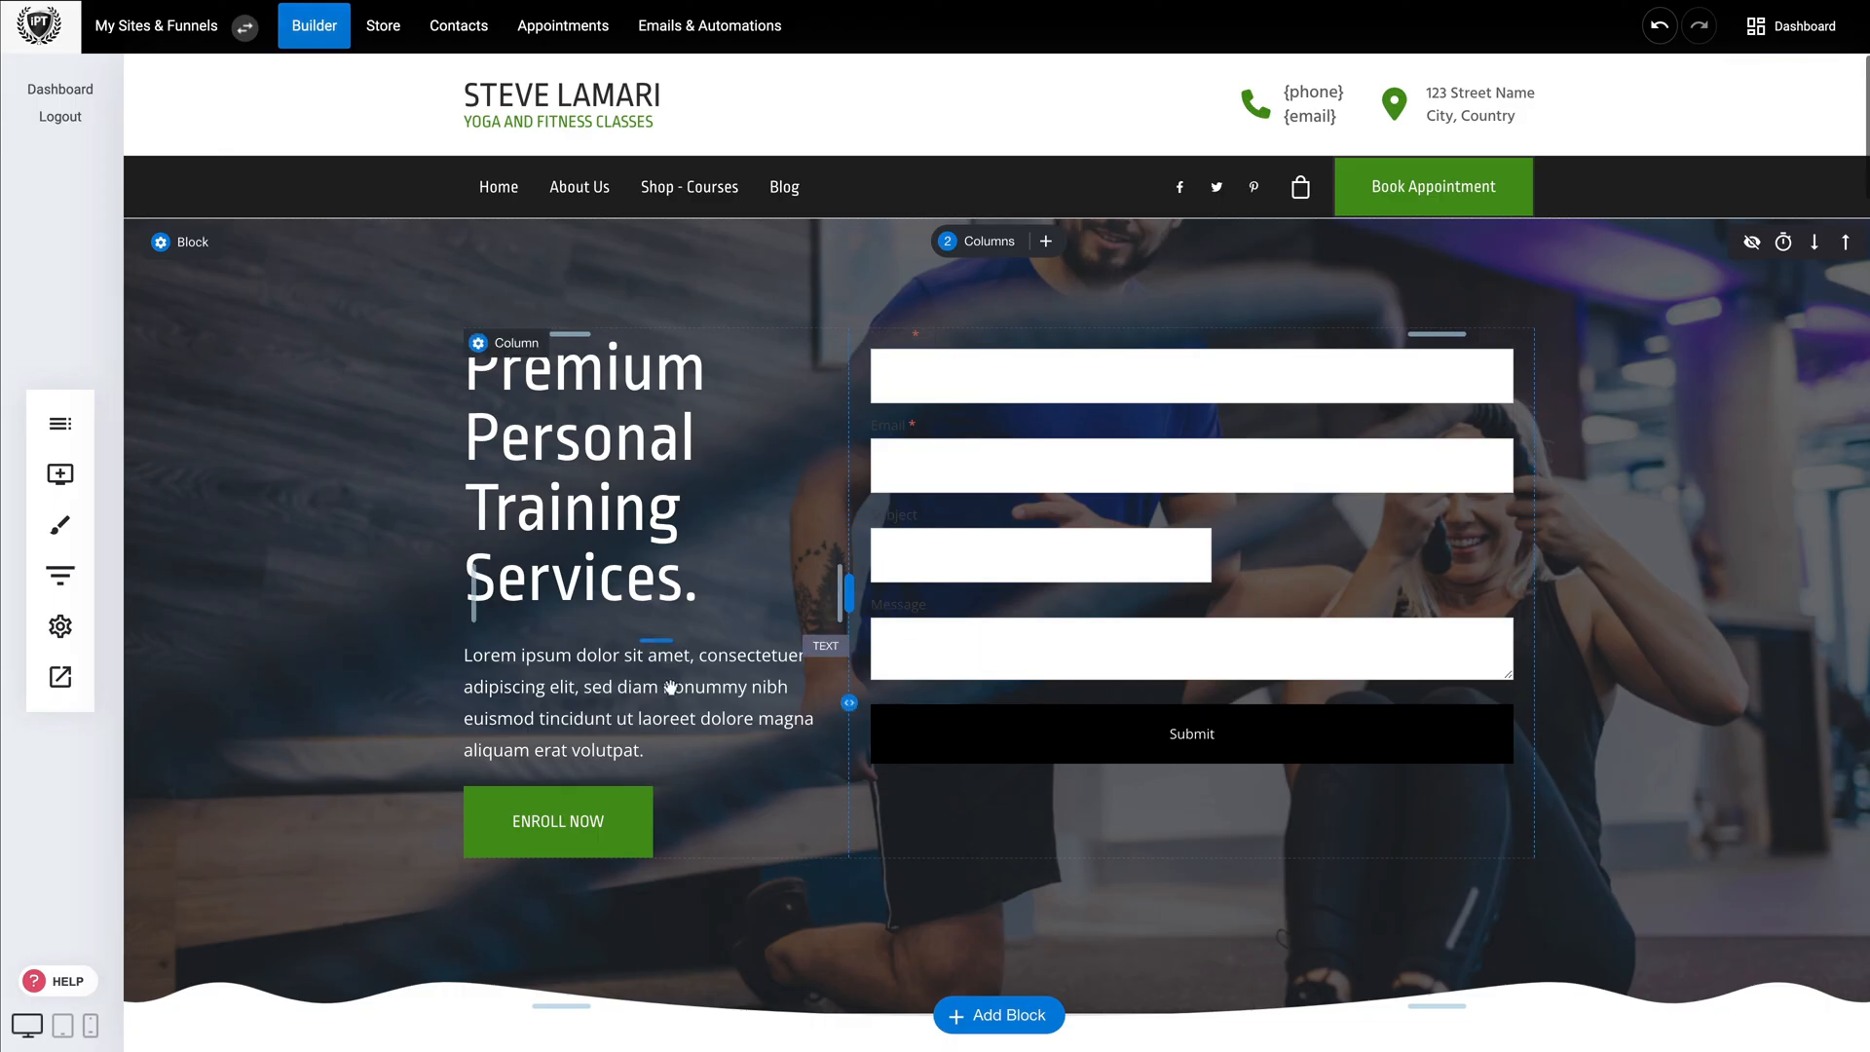
# Open the Email Marketing topic in the help knowledgebase
pyautogui.click(68, 982)
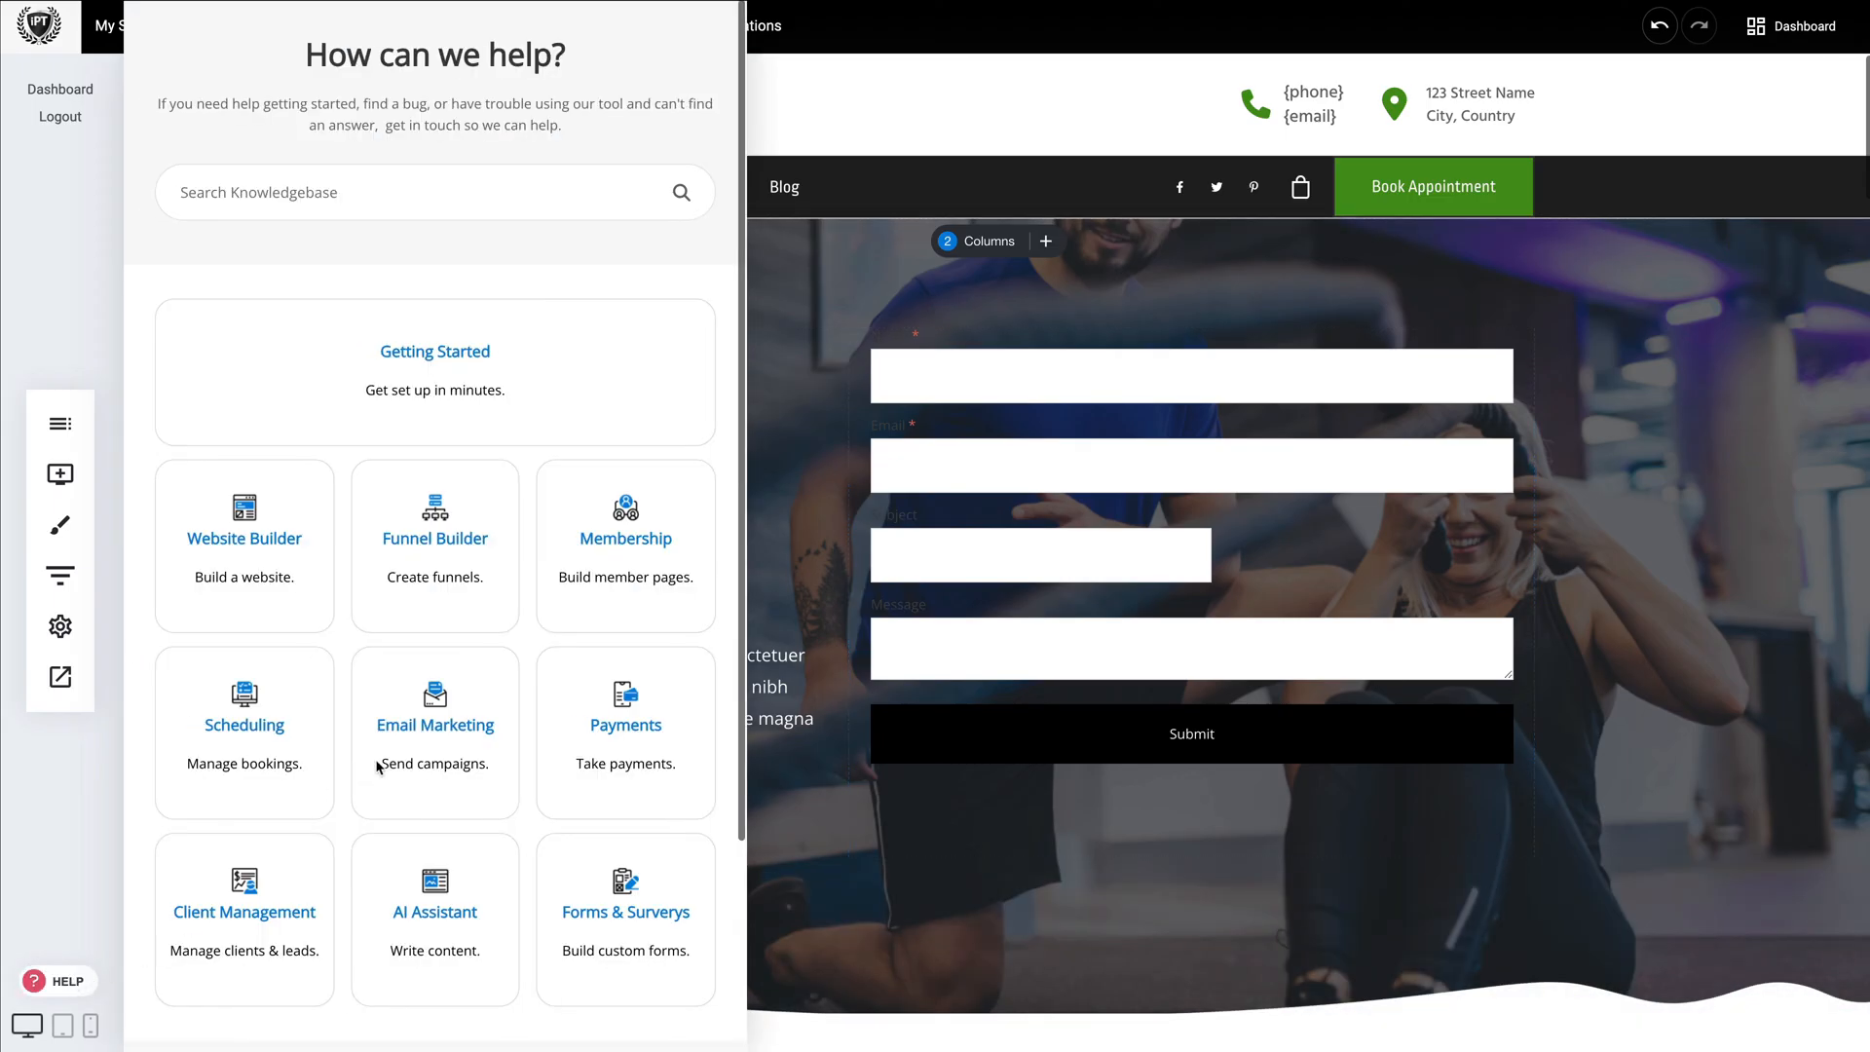
pyautogui.click(421, 729)
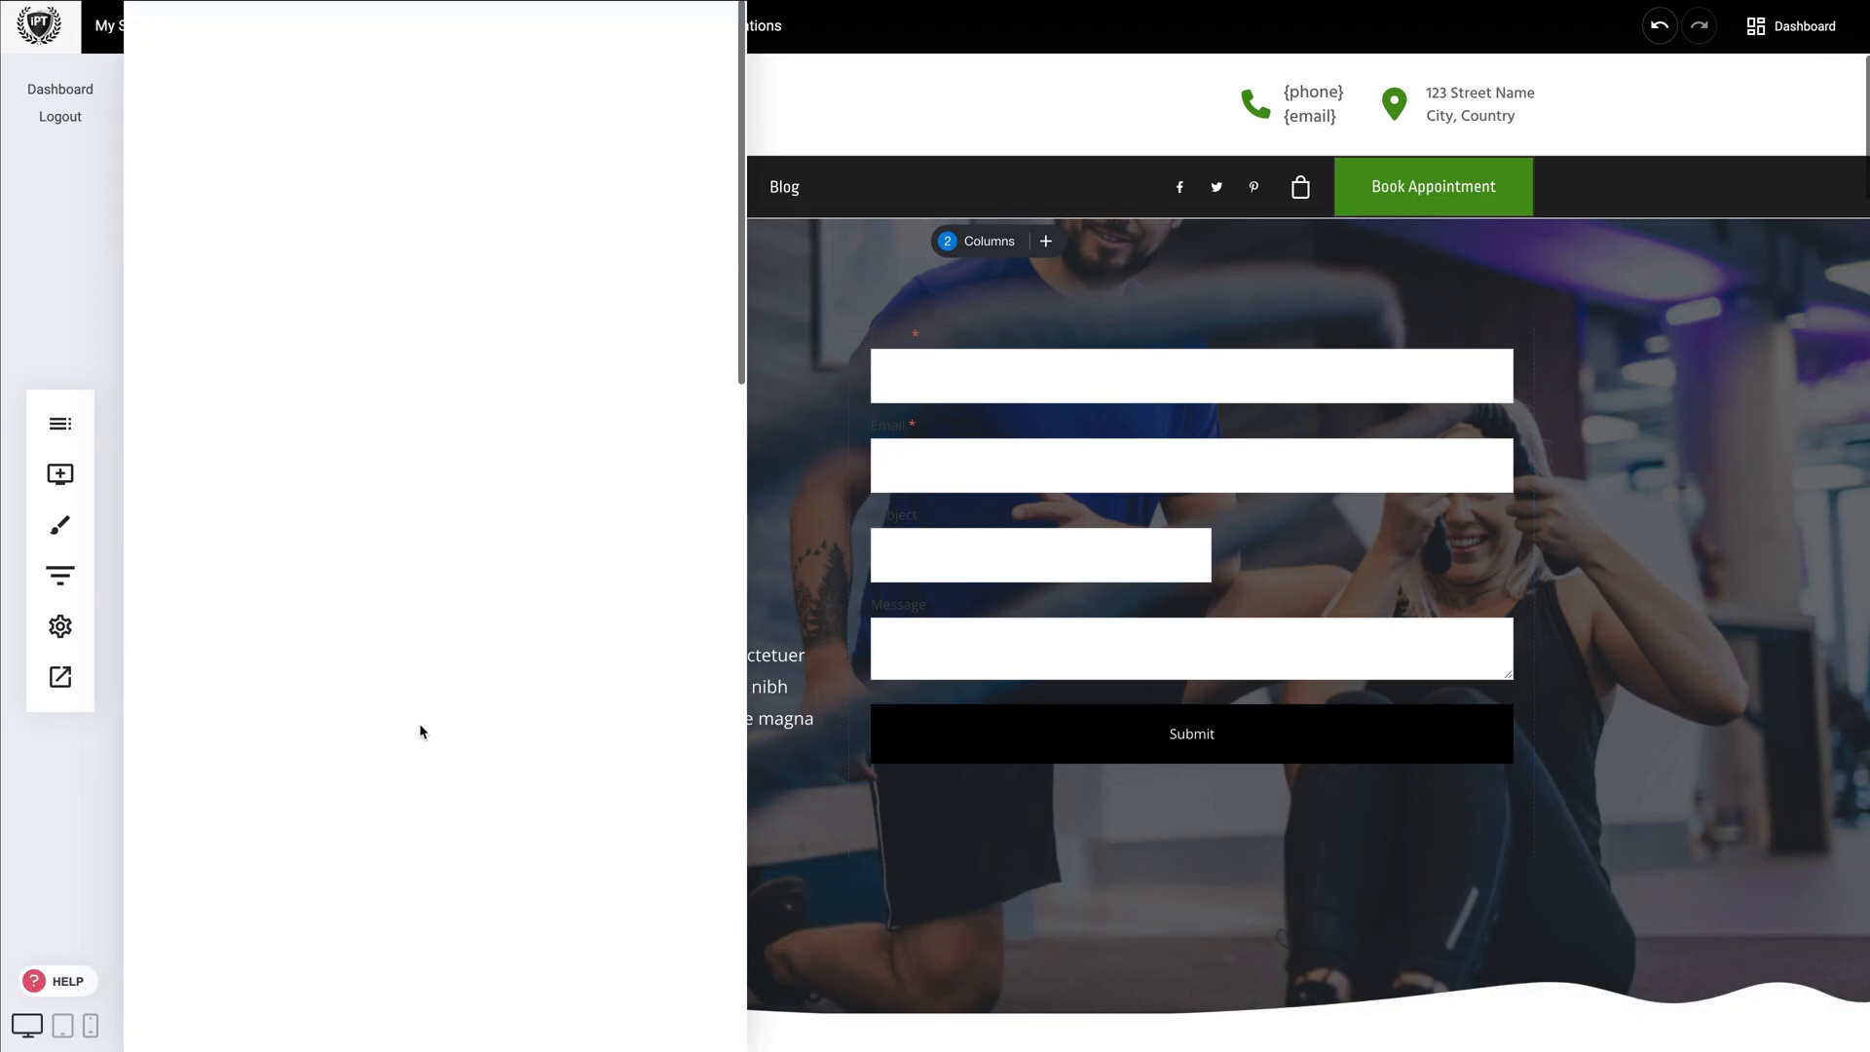